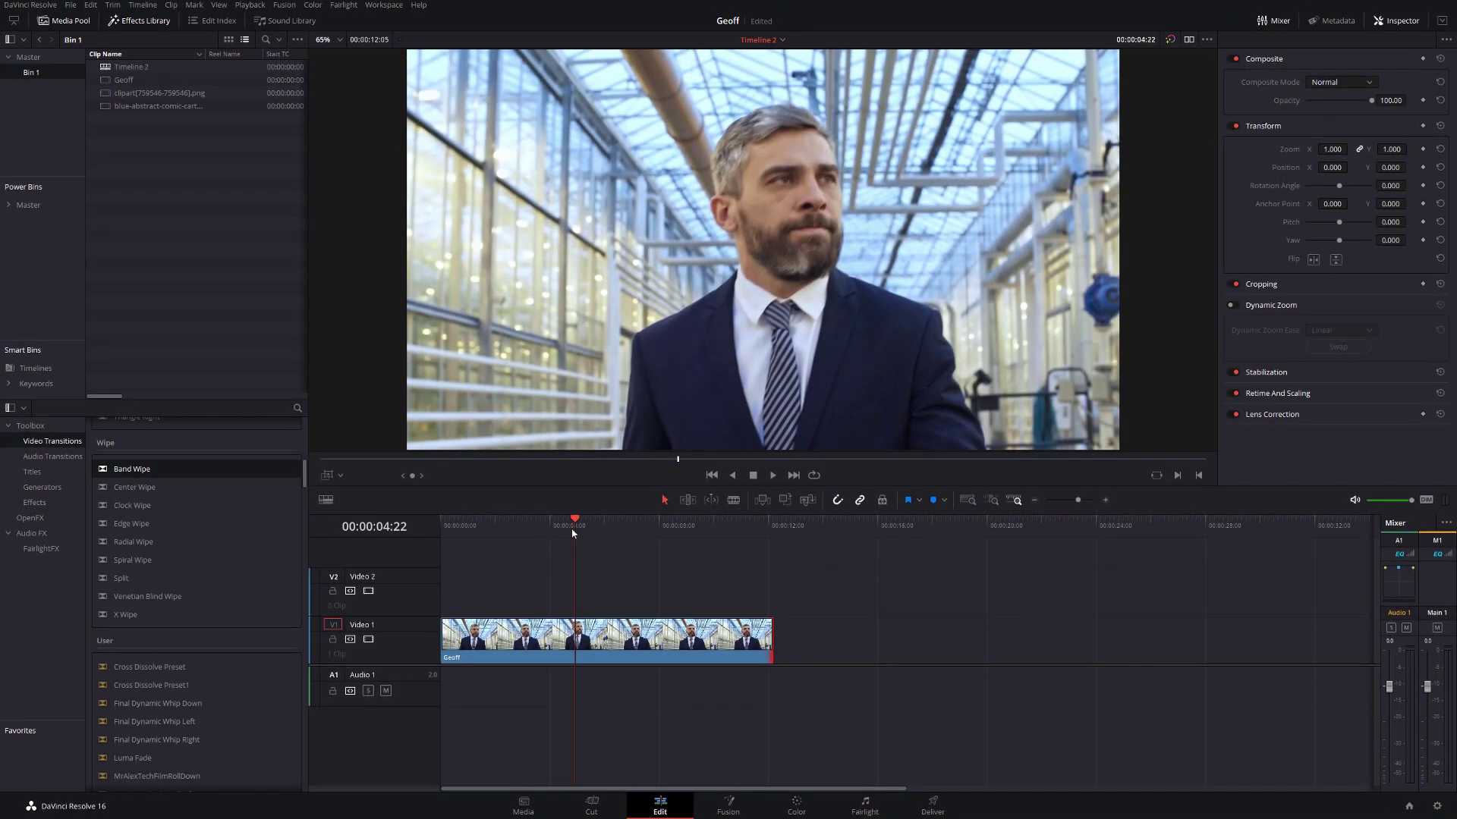
Step: Scrub the Geoff clip, then step frame by frame to park the playhead on 00:00:05:16
{"action": "left_click_drag", "start_coordinate": [574, 532], "coordinate": [584, 529]}
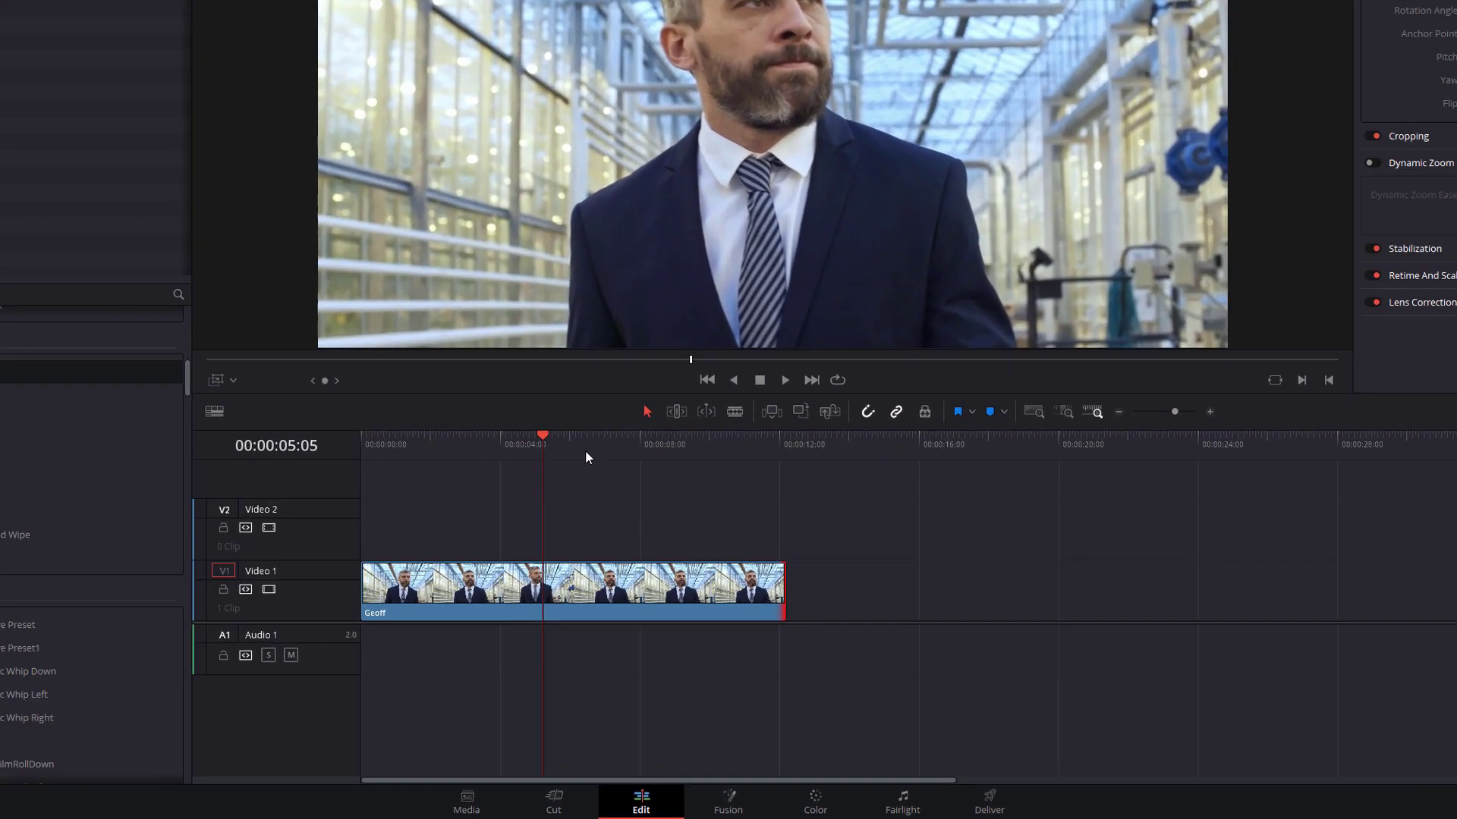
{"action": "key", "text": "Right"}
{"action": "key", "text": "Right"}
{"action": "key", "text": "Right"}
{"action": "key", "text": "Right"}
{"action": "key", "text": "Right"}
{"action": "key", "text": "Right"}
{"action": "key", "text": "Right"}
{"action": "key", "text": "Right"}
{"action": "key", "text": "Right"}
{"action": "key", "text": "Right"}
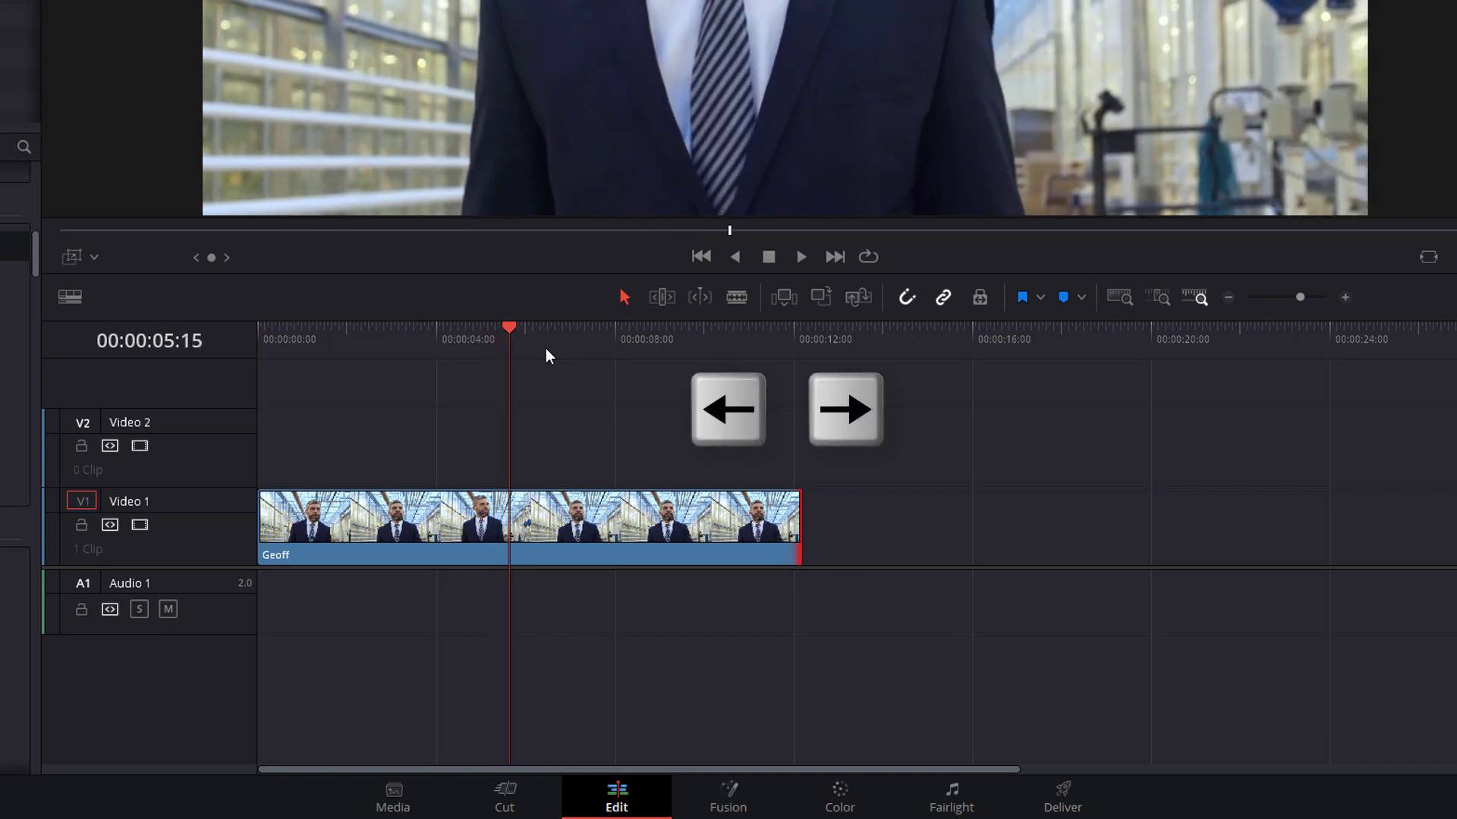
{"action": "key", "text": "Left"}
{"action": "key", "text": "Right"}
{"action": "key", "text": "Right"}
{"action": "key", "text": "Right"}
{"action": "key", "text": "Right"}
{"action": "key", "text": "Left"}
{"action": "key", "text": "Left"}
{"action": "key", "text": "Left"}
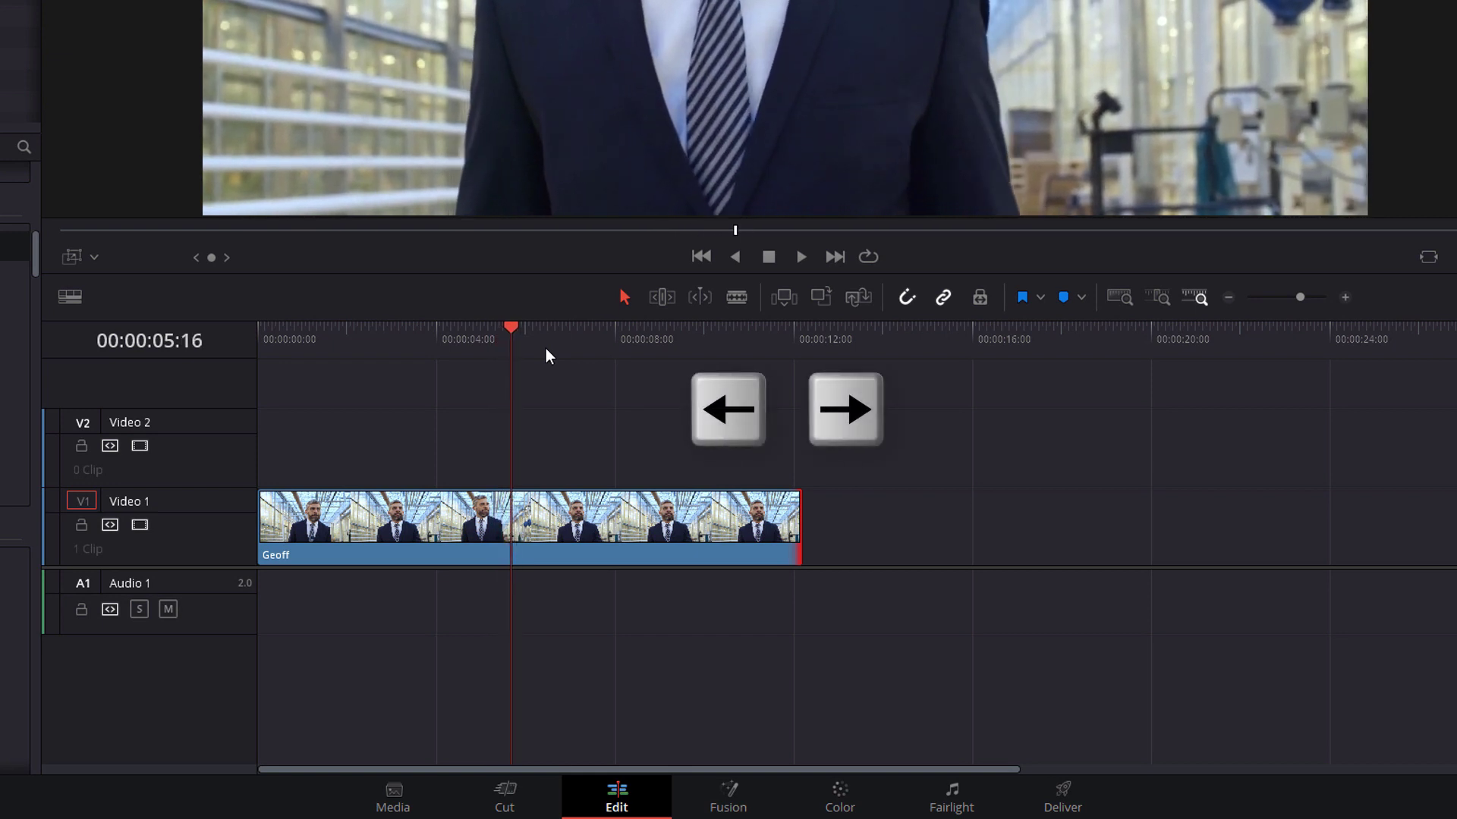
{"action": "key", "text": "Right"}
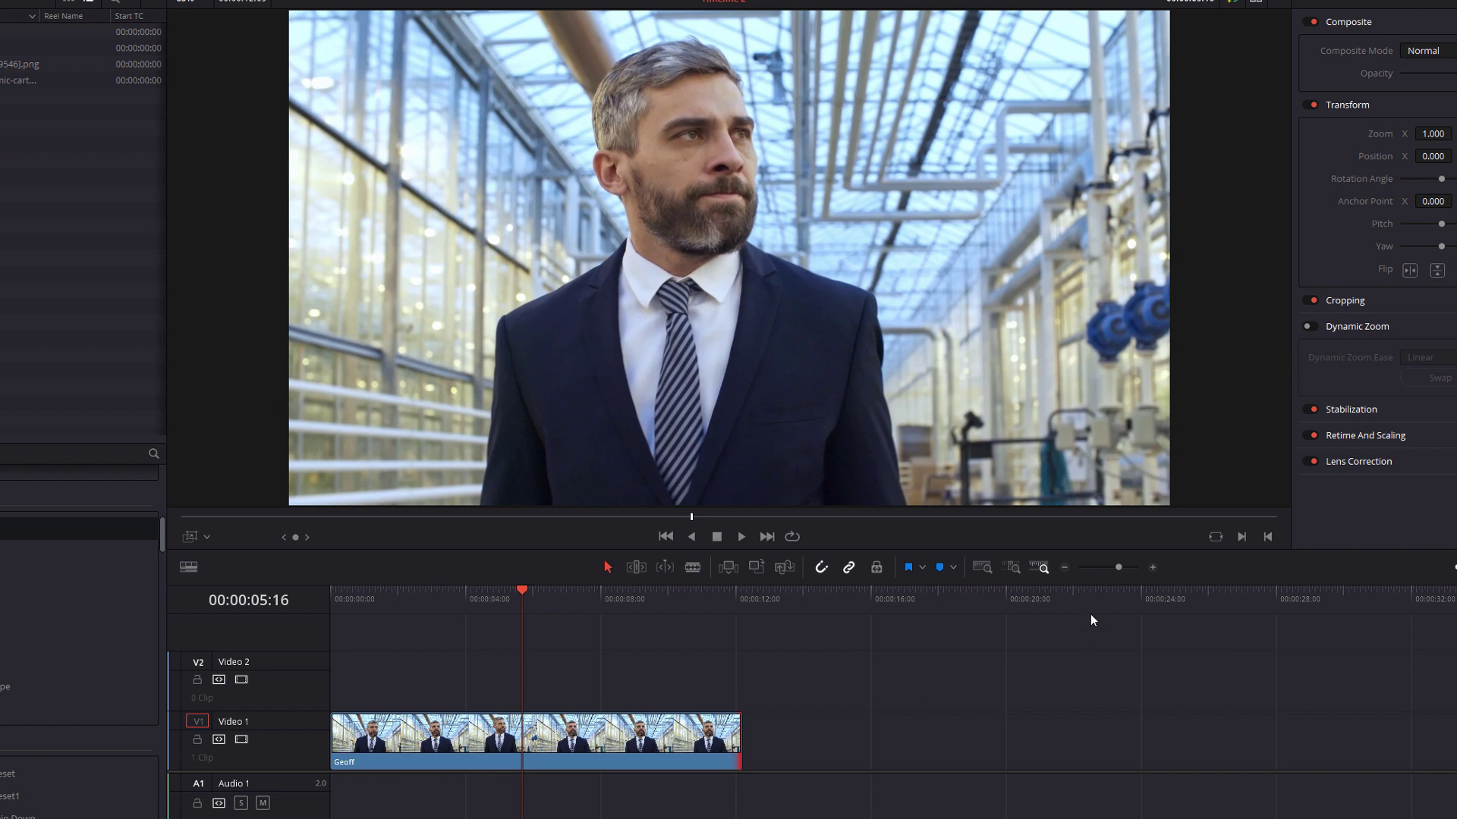
Step: Zoom the timeline in and split the selected Geoff clip at 00:00:05:16
{"action": "left_click", "coordinate": [1152, 569]}
{"action": "left_click", "coordinate": [1153, 569]}
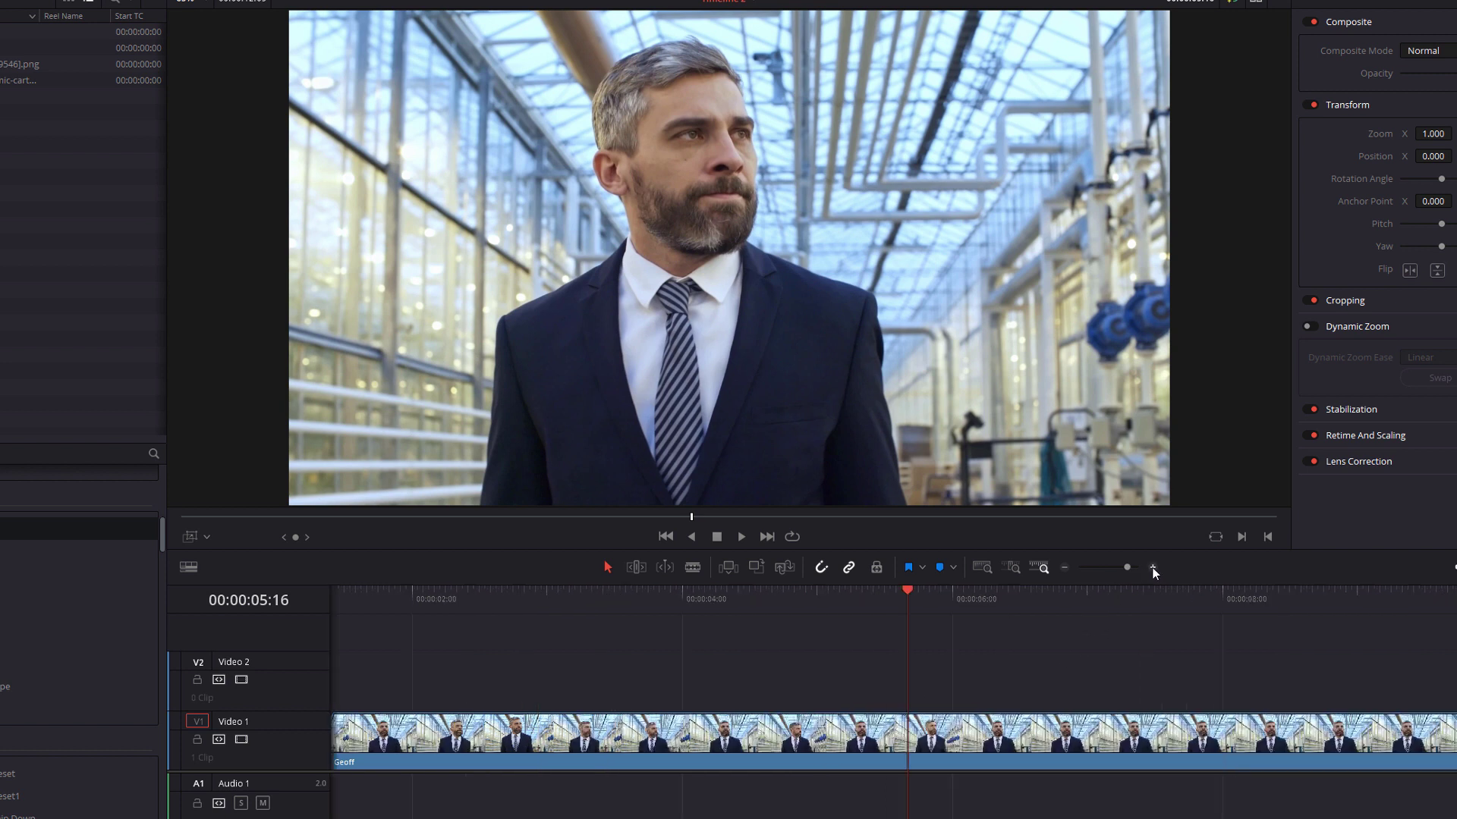
{"action": "left_click", "coordinate": [1153, 569]}
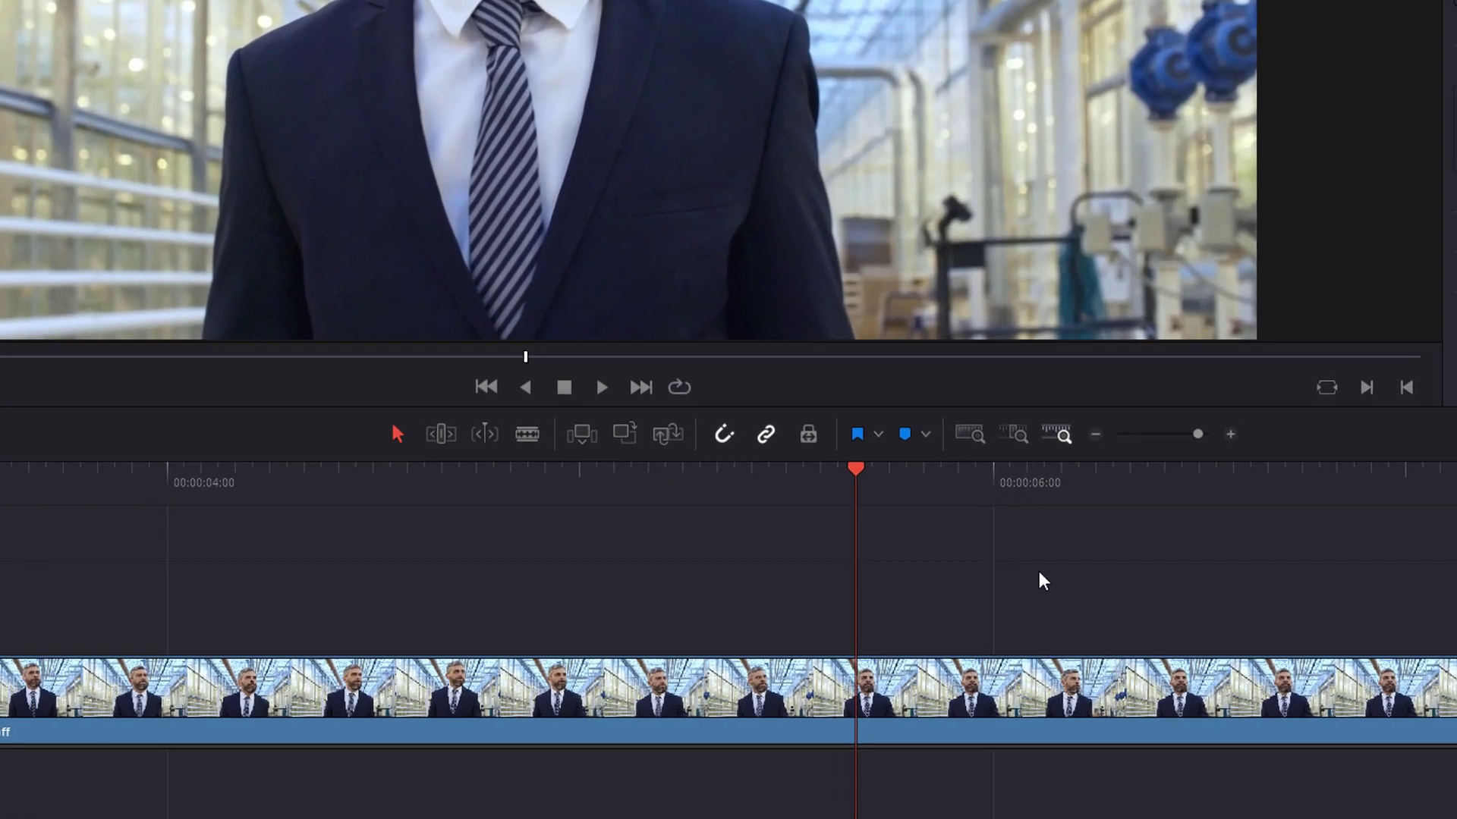
{"action": "left_click", "coordinate": [927, 736]}
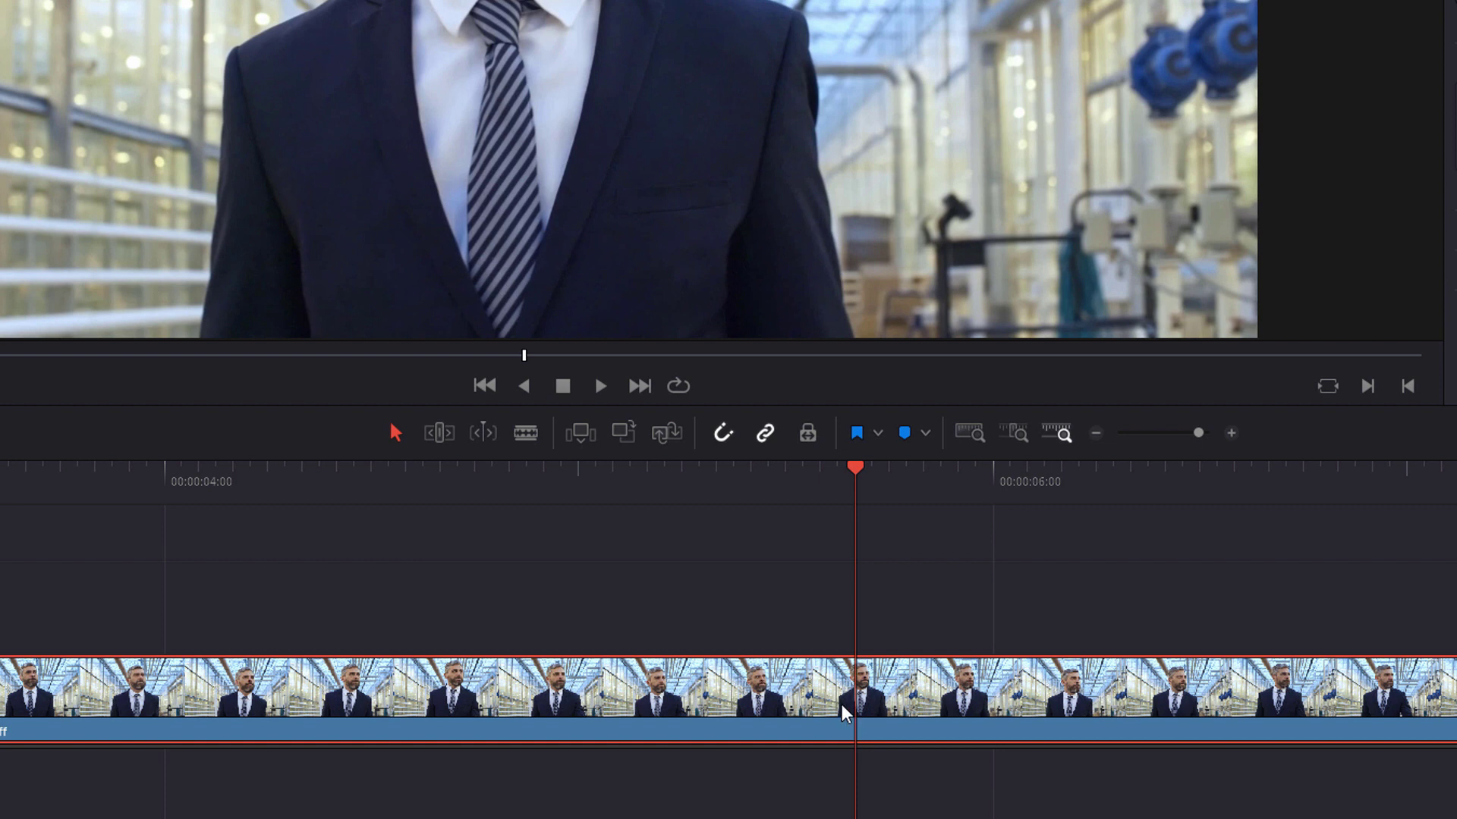
{"action": "key", "text": "ctrl+b"}
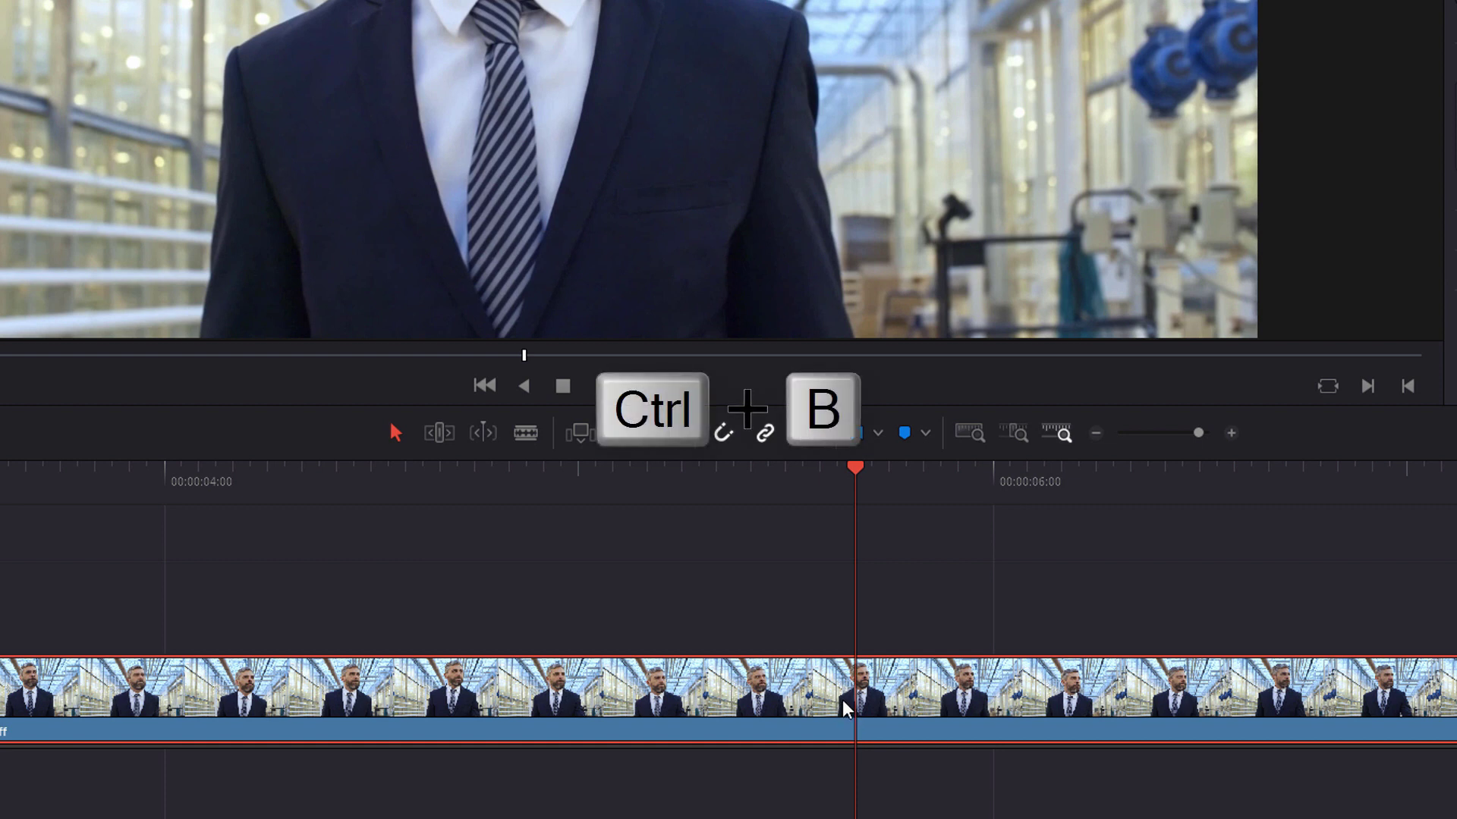
{"action": "key", "text": "ctrl+b"}
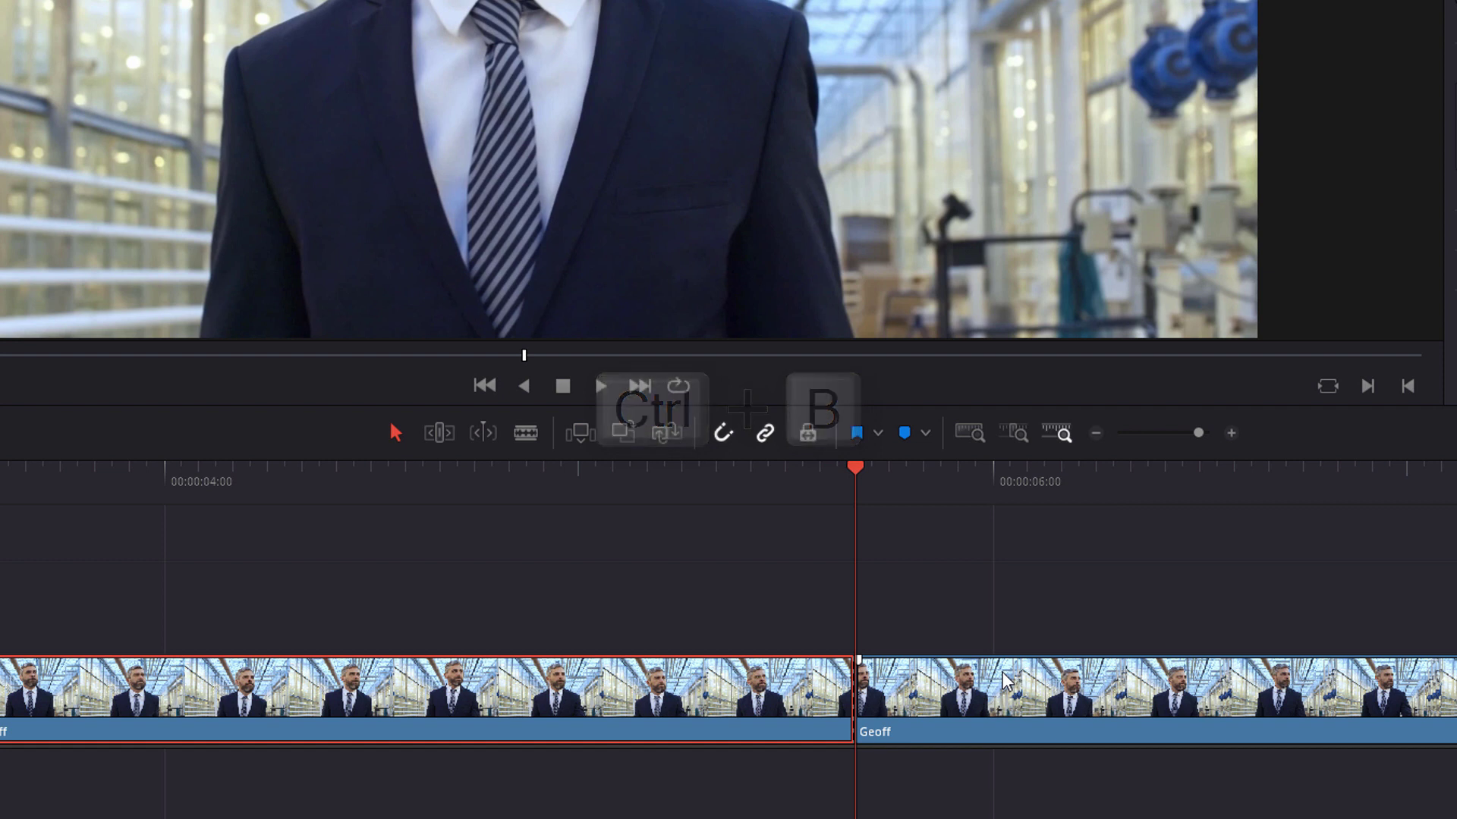
Step: Cut again one frame later to isolate a single-frame piece, then zoom back out
{"action": "key", "text": "Right"}
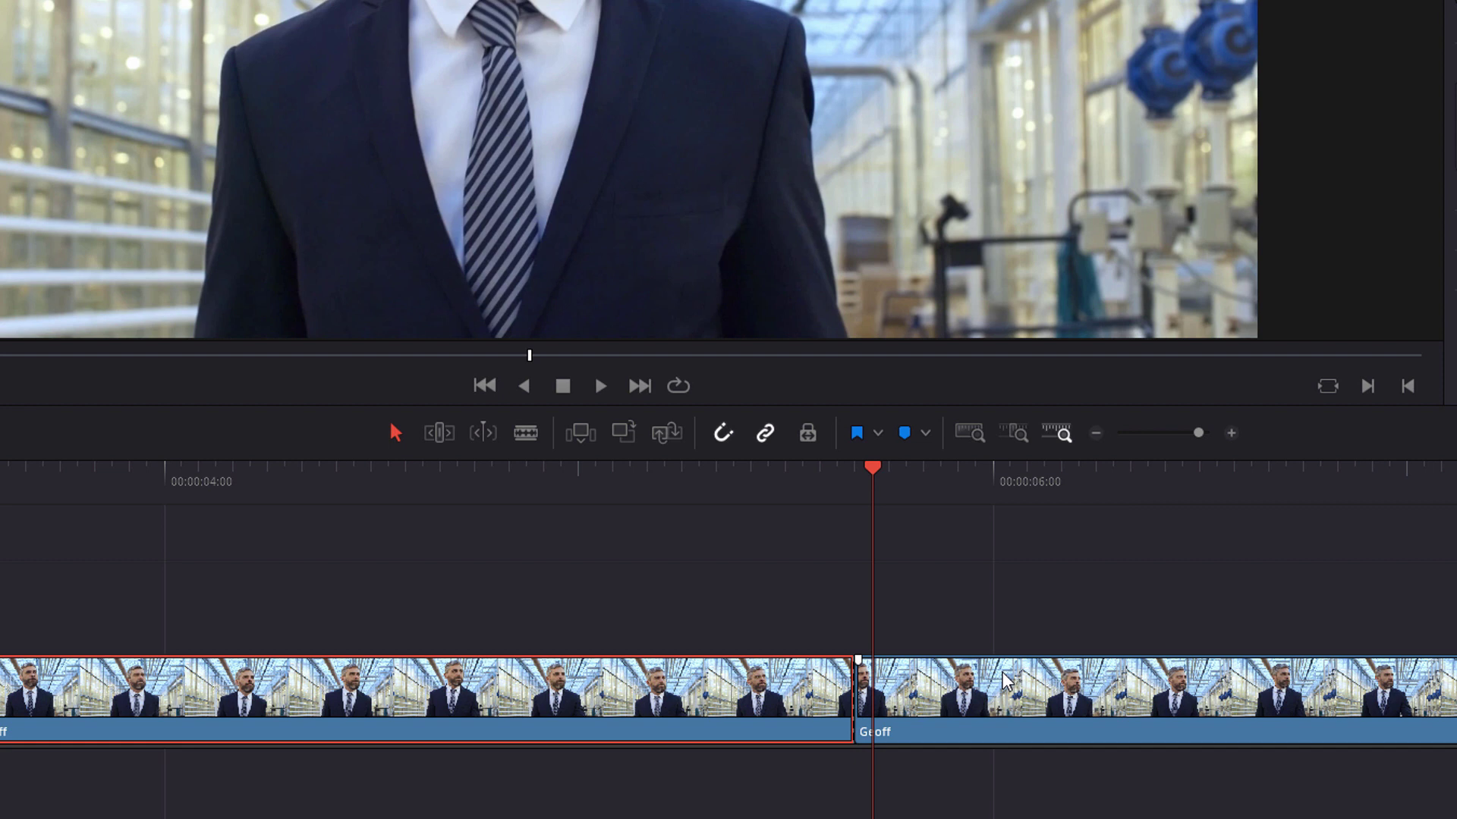
{"action": "key", "text": "ctrl+b"}
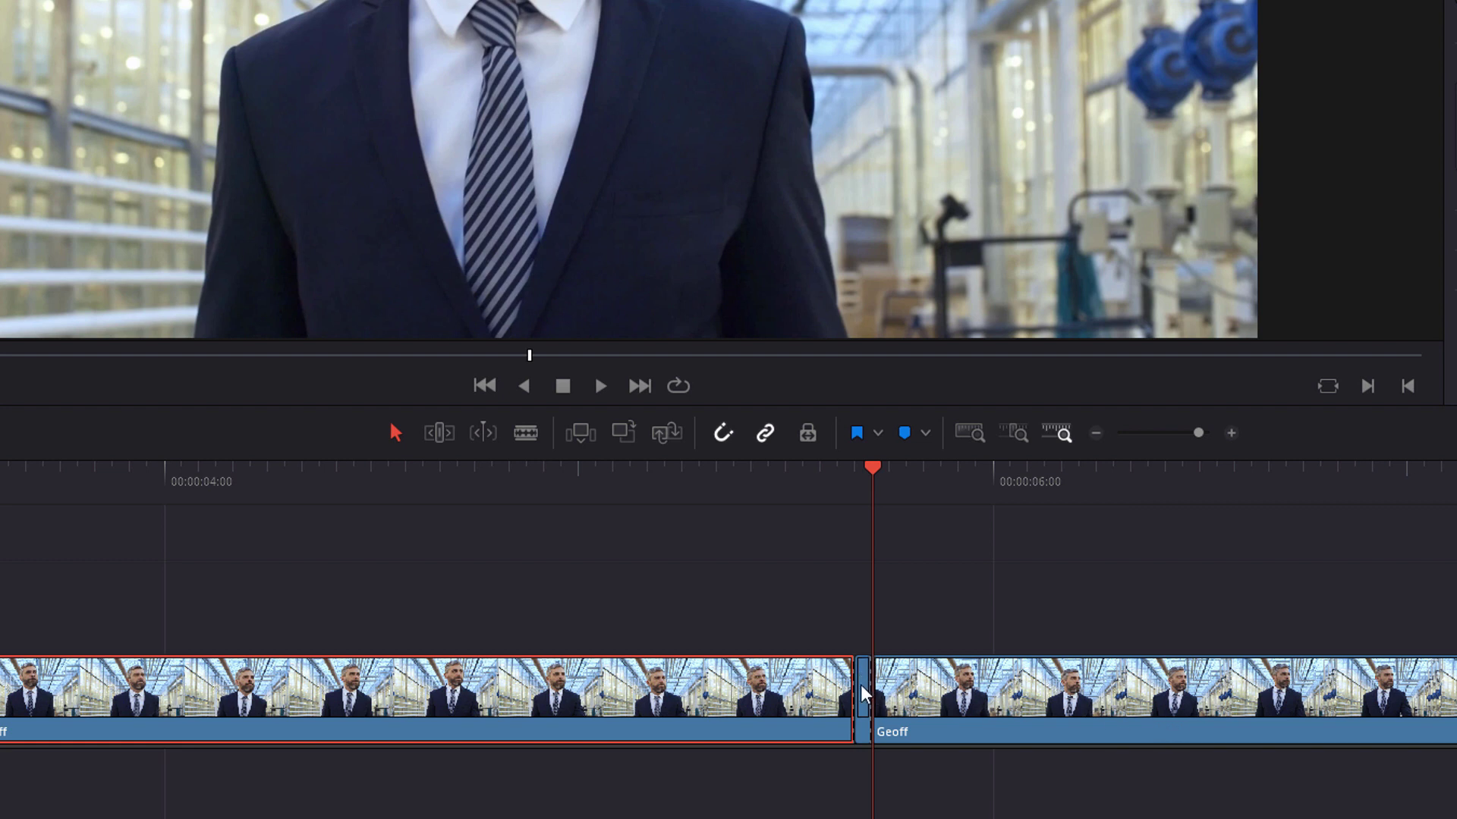
{"action": "left_click", "coordinate": [1095, 432]}
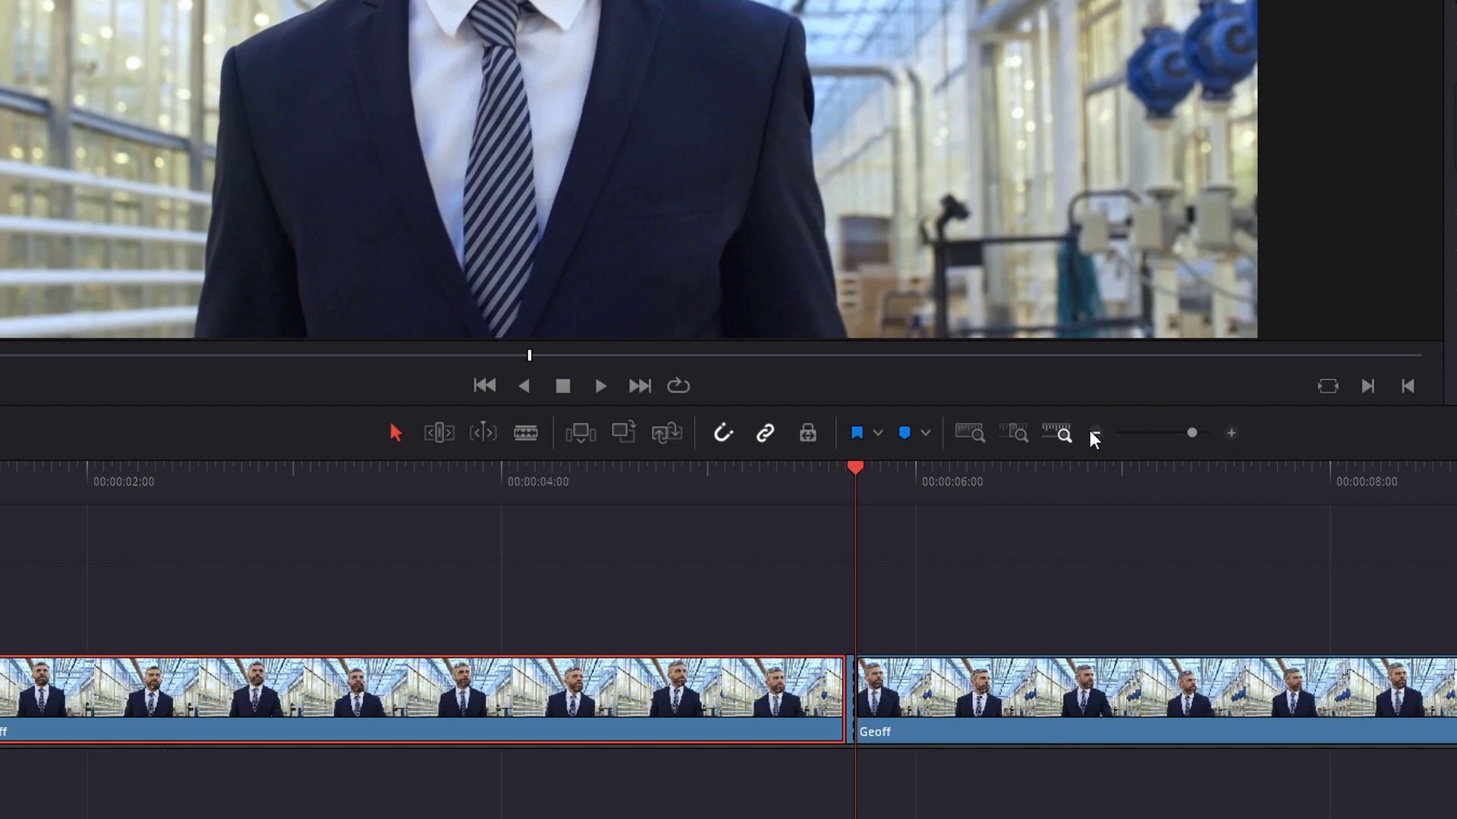
Step: Move the later clip aside and turn the one-frame piece into a freeze frame with Change Clip Speed
{"action": "left_click_drag", "start_coordinate": [938, 724], "coordinate": [1453, 724]}
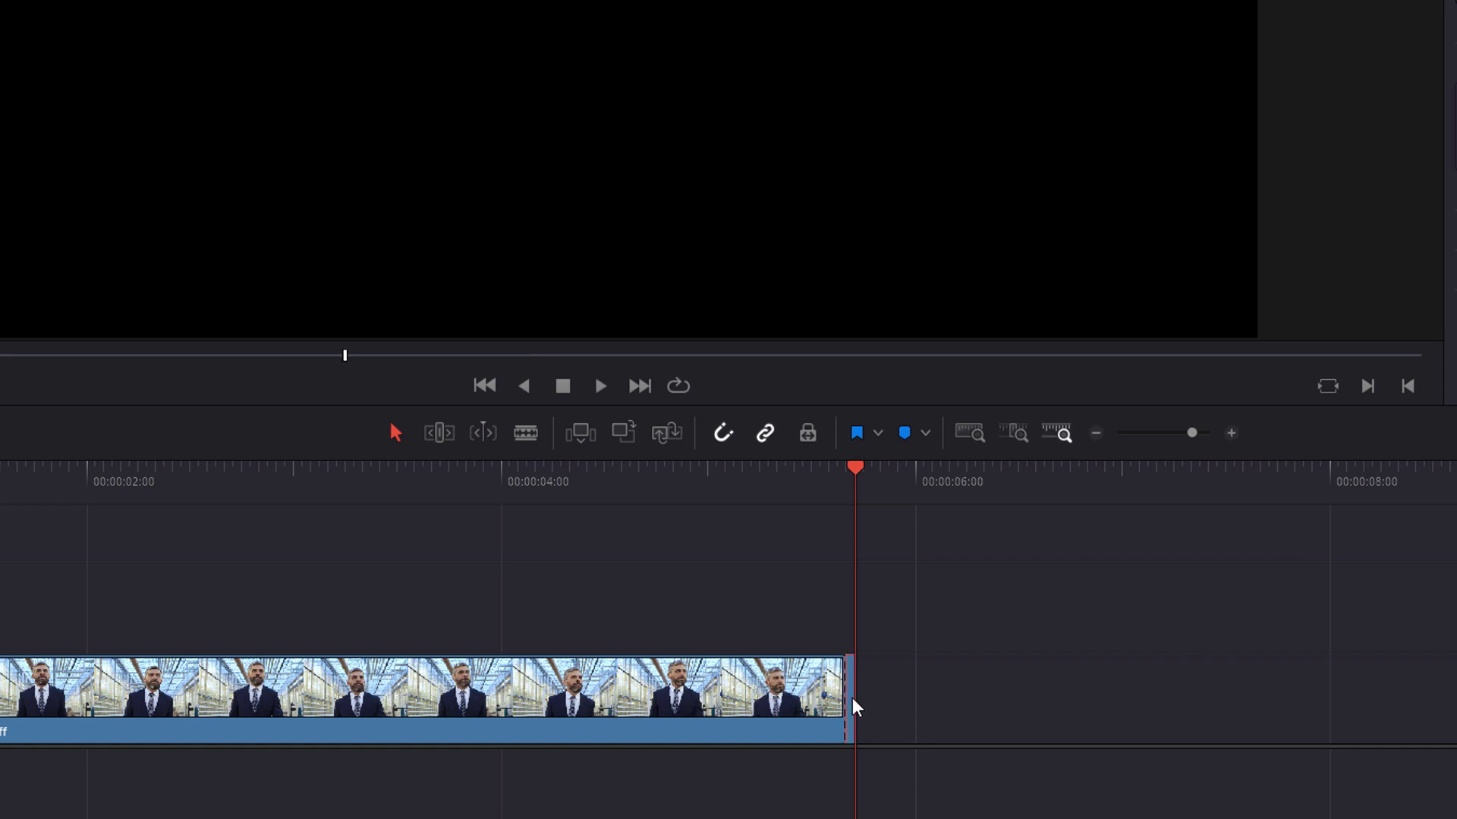
{"action": "right_click", "coordinate": [851, 690]}
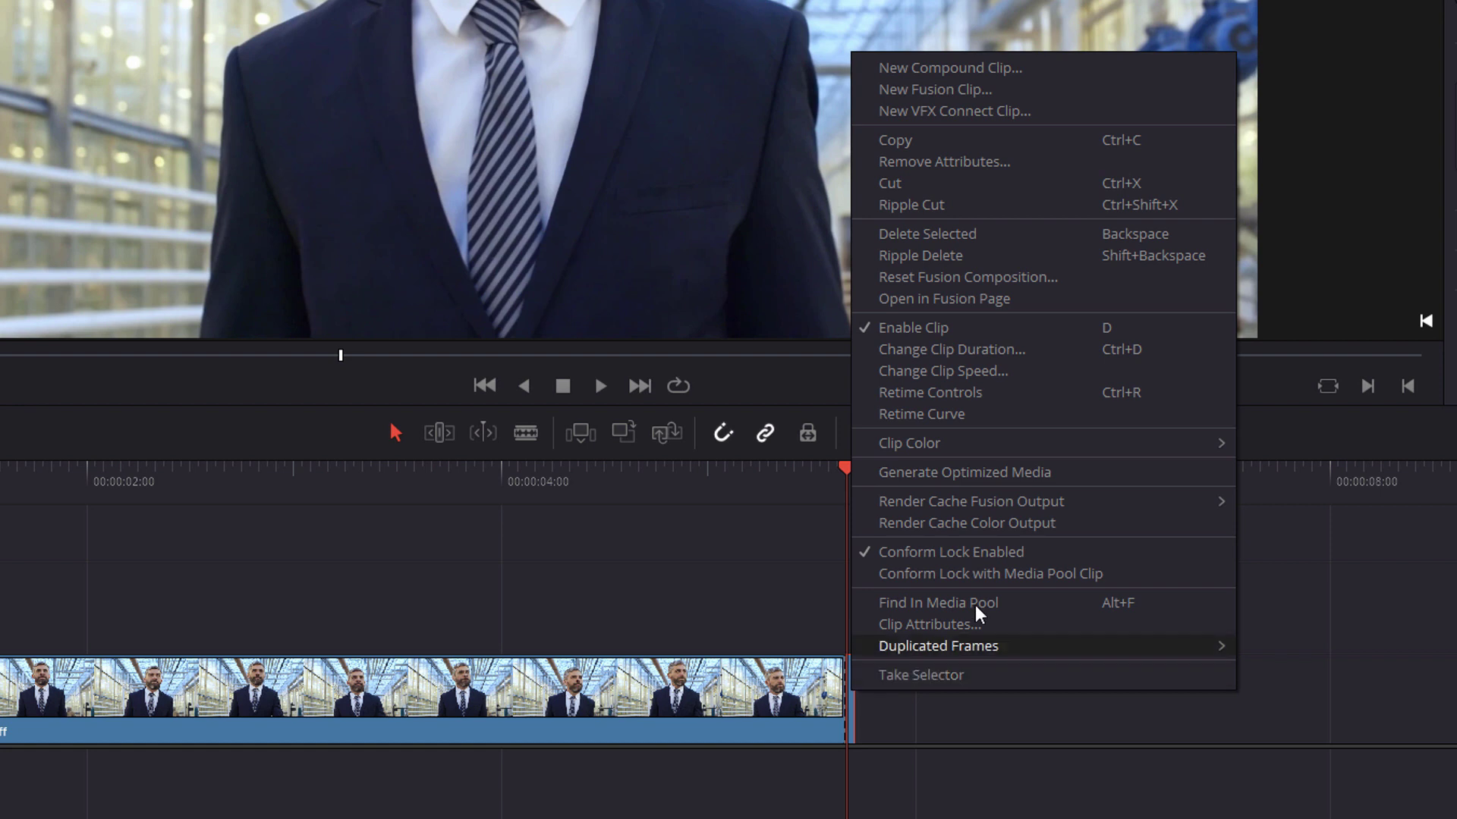
{"action": "left_click", "coordinate": [953, 371]}
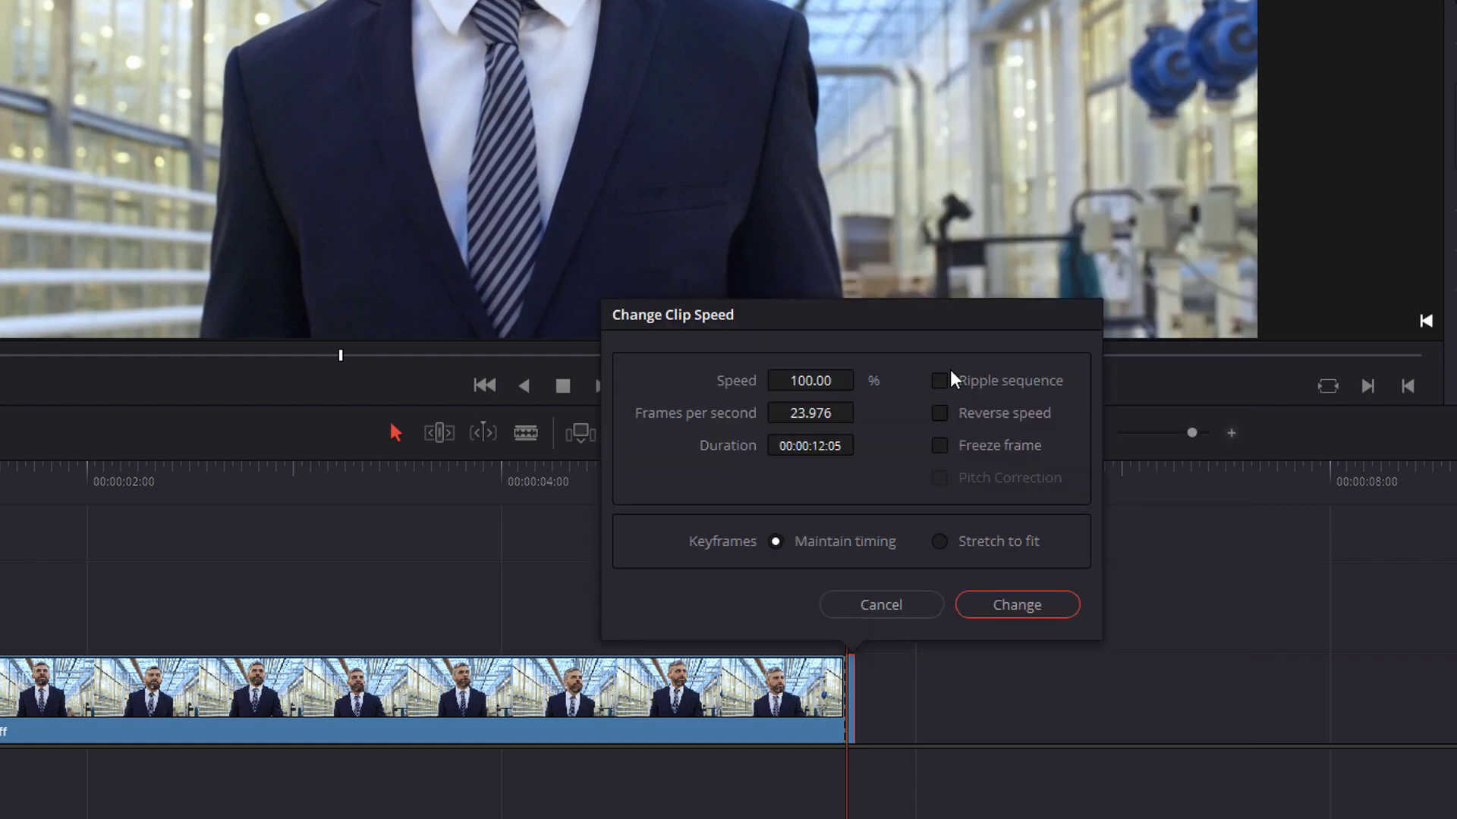
{"action": "left_click", "coordinate": [941, 447]}
{"action": "left_click", "coordinate": [1022, 607]}
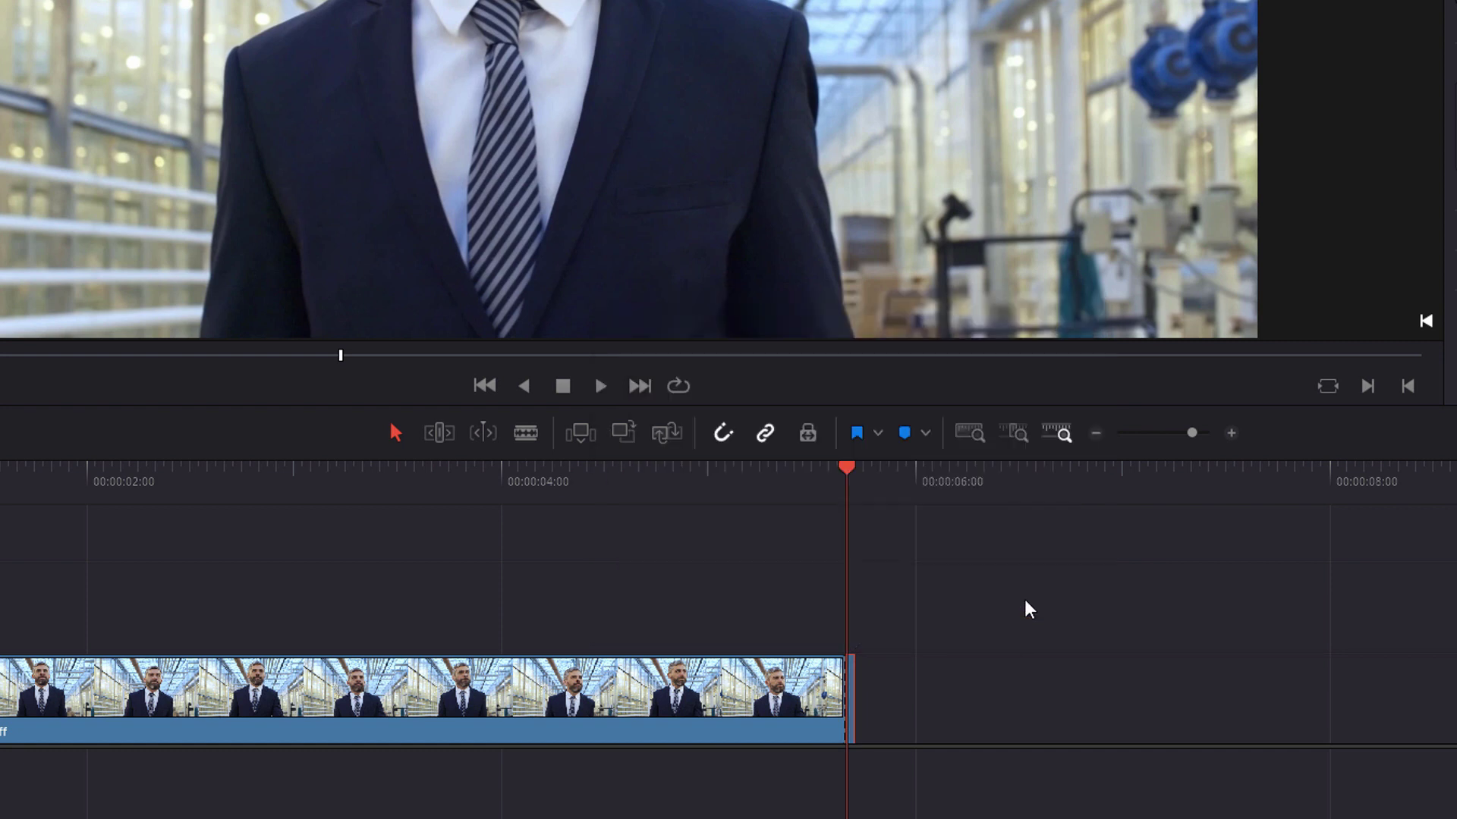
Step: Stretch the freeze frame to about 05:03 to close the gap, checking it by playback
{"action": "left_click_drag", "start_coordinate": [865, 672], "coordinate": [1456, 669]}
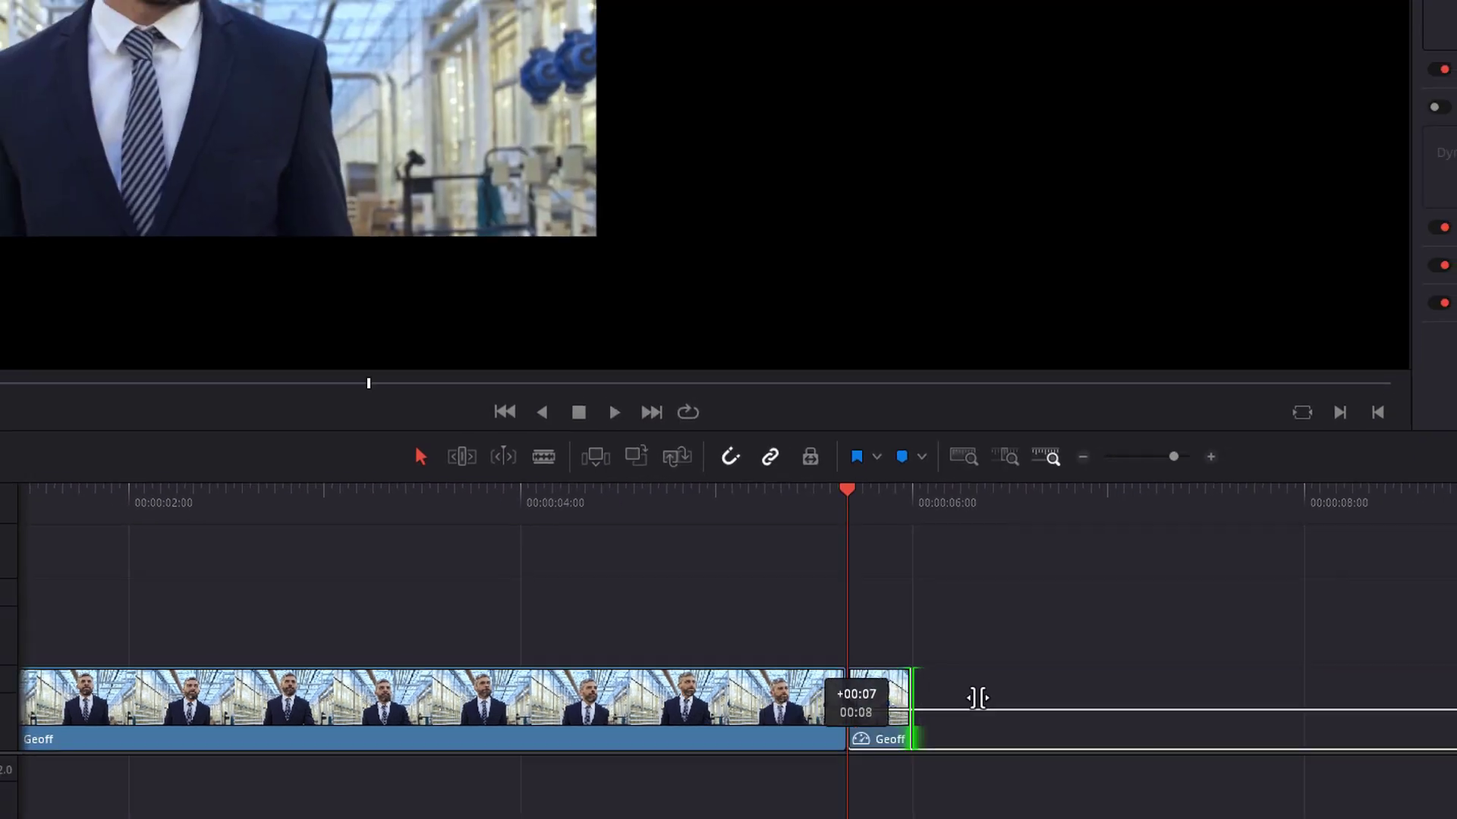
{"action": "left_click_drag", "start_coordinate": [1290, 725], "coordinate": [1335, 724]}
{"action": "left_click", "coordinate": [786, 596]}
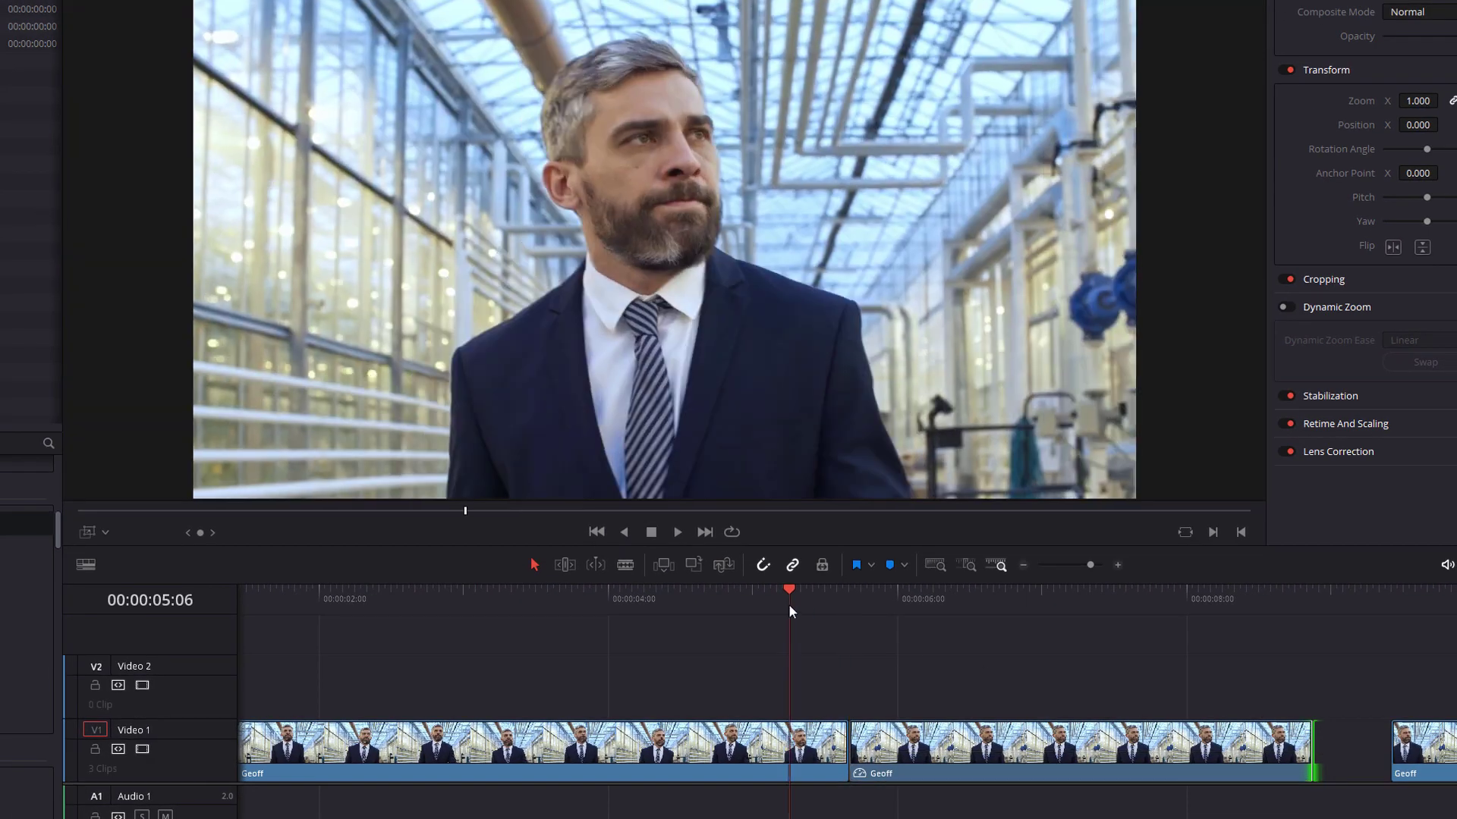
{"action": "key", "text": "space"}
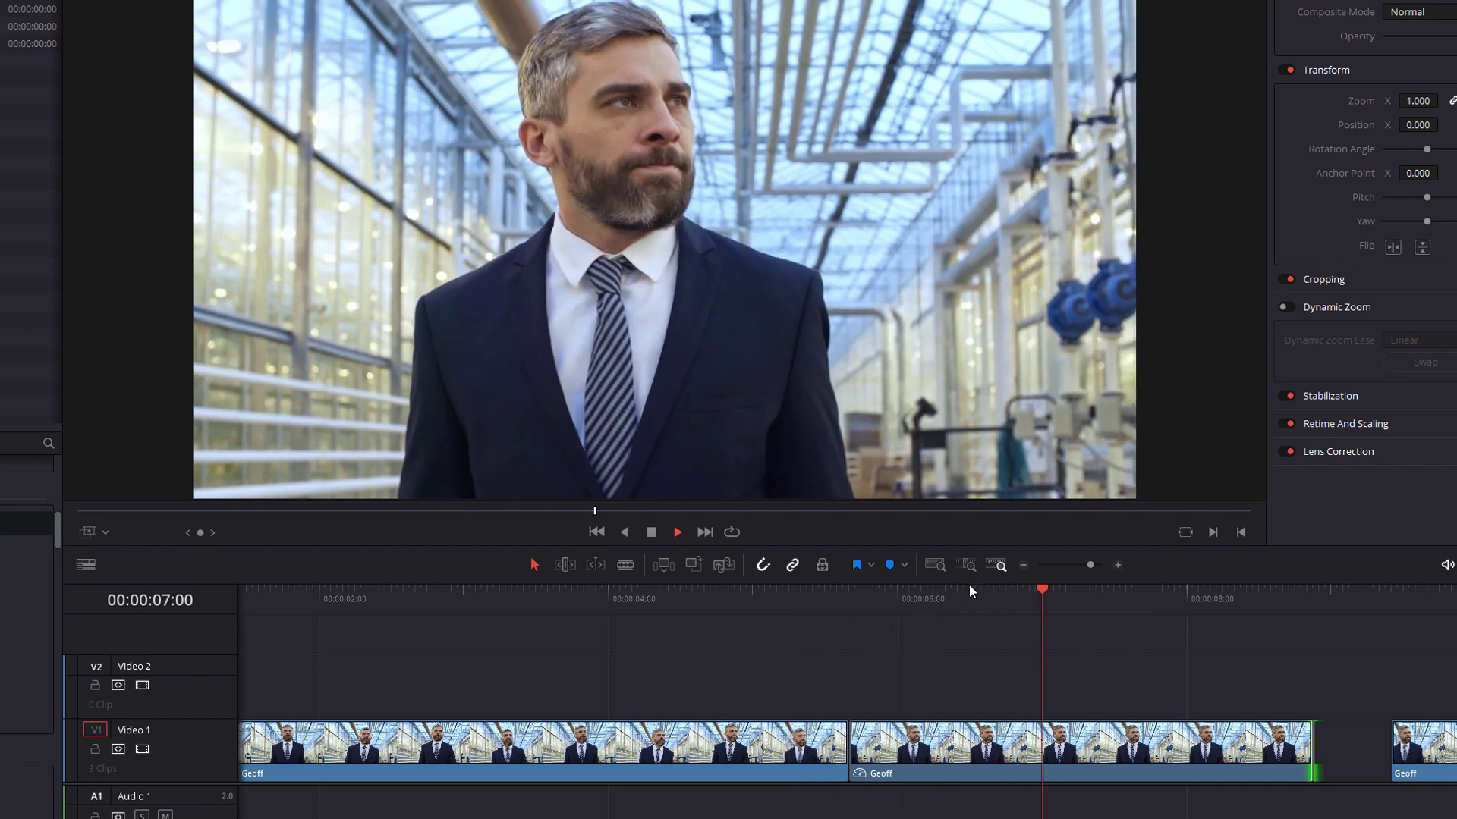
{"action": "left_click", "coordinate": [1022, 565]}
{"action": "left_click_drag", "start_coordinate": [719, 751], "coordinate": [1014, 749]}
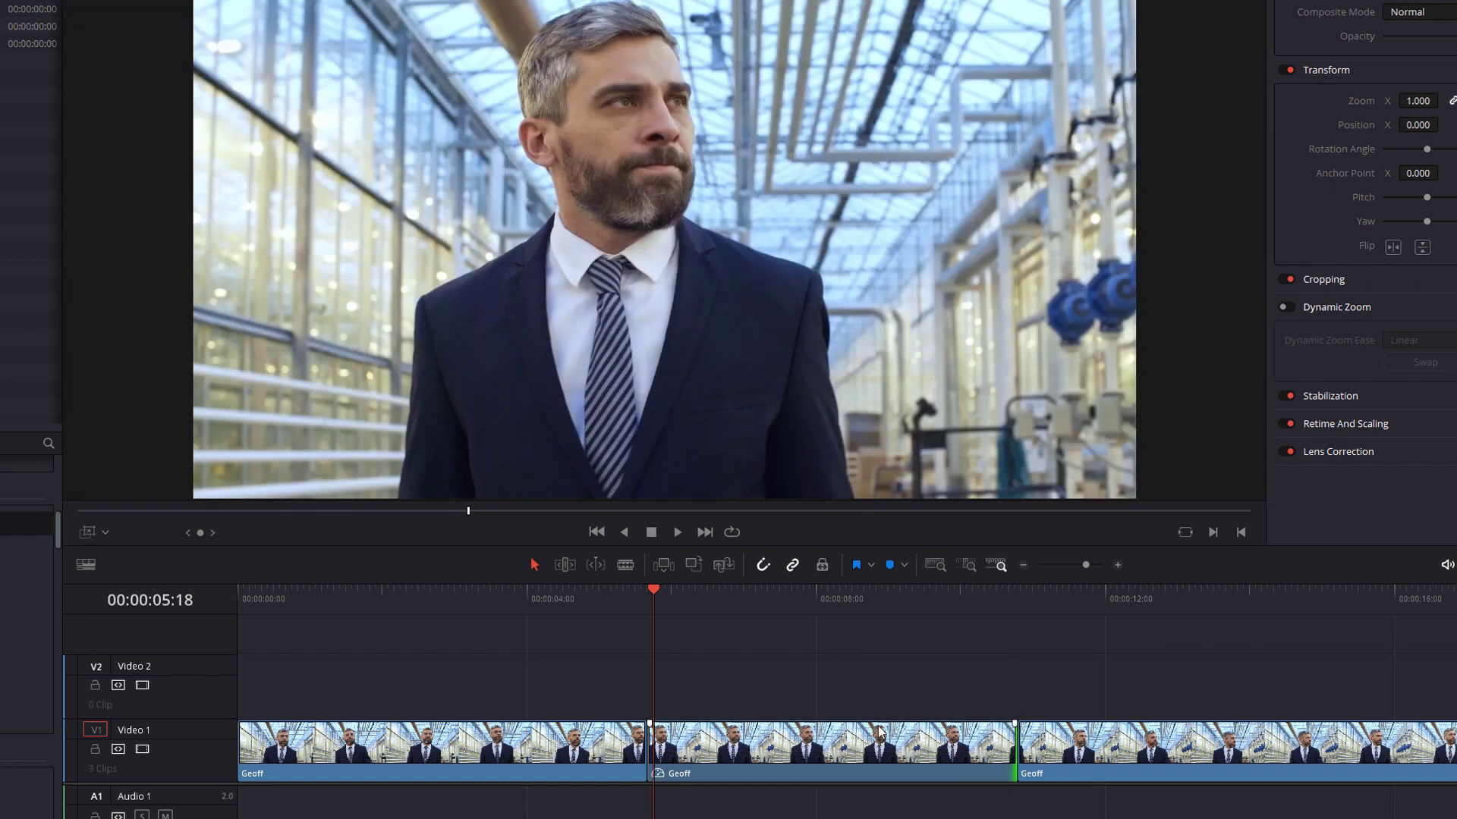
{"action": "left_click", "coordinate": [610, 590]}
{"action": "key", "text": "space"}
{"action": "key", "text": "space"}
{"action": "left_click", "coordinate": [726, 736]}
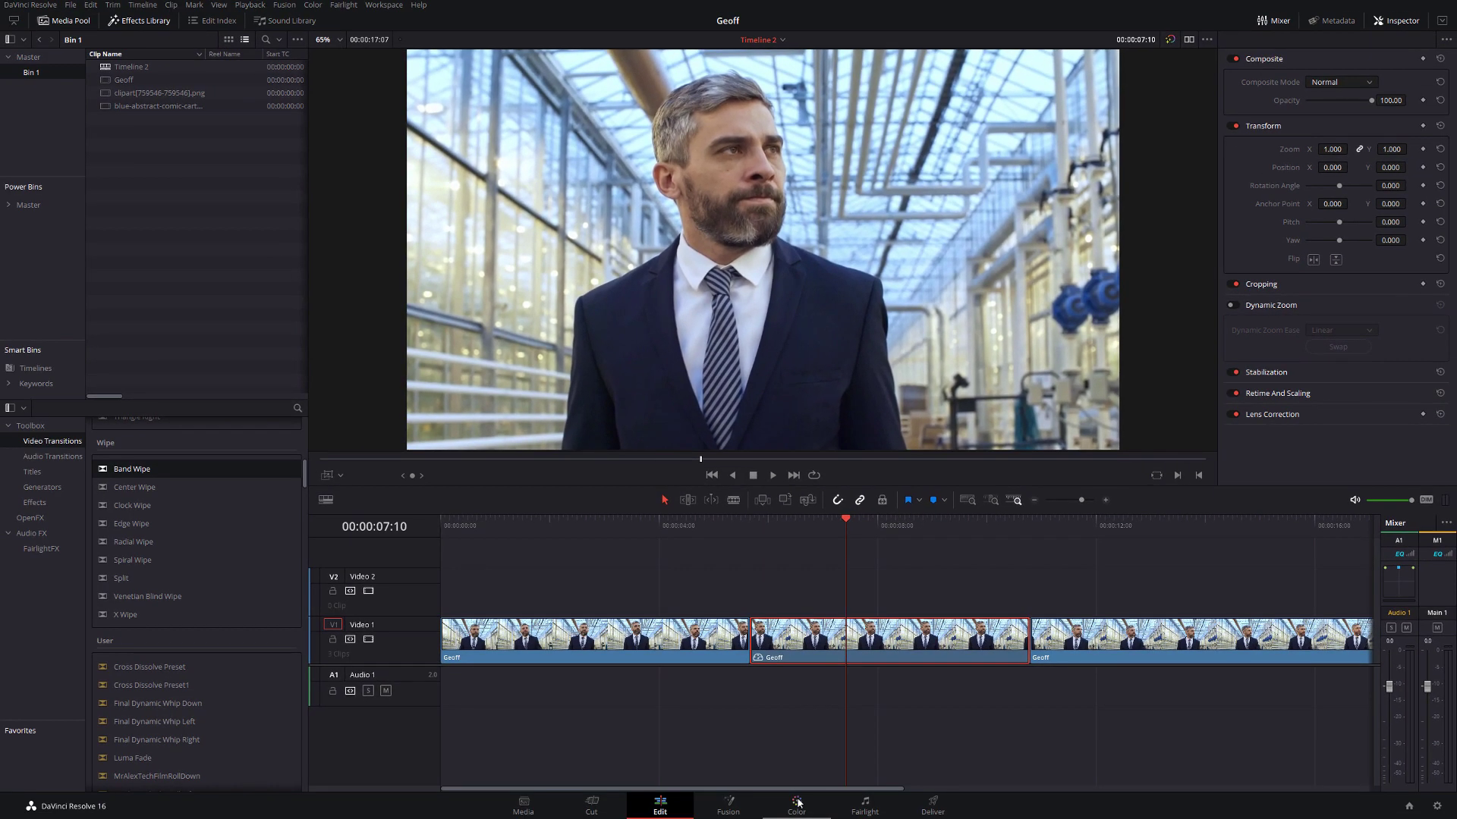
Step: Switch to the Color page and play back the freeze-frame clip
{"action": "left_click", "coordinate": [796, 804]}
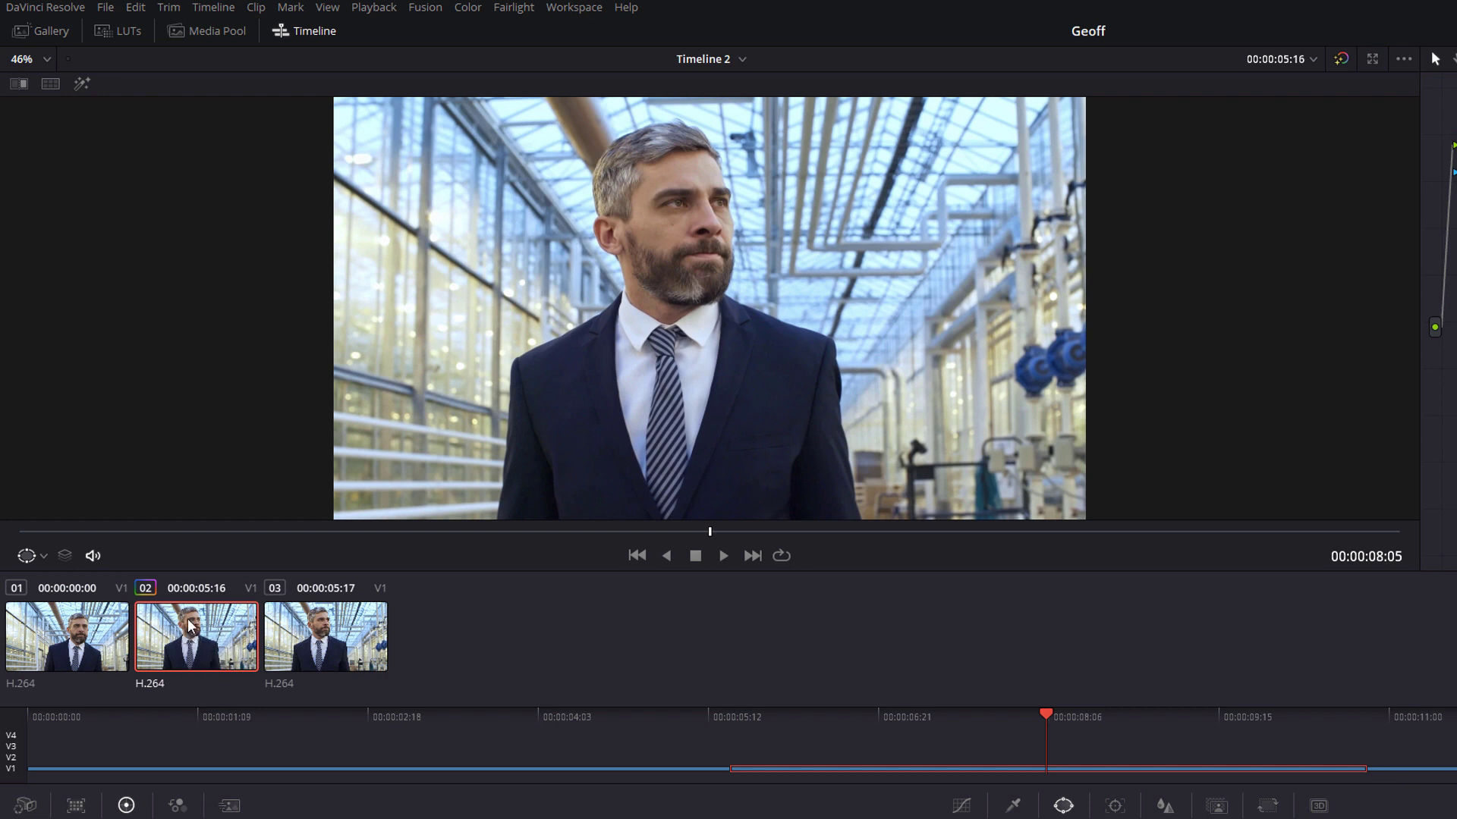
{"action": "left_click", "coordinate": [266, 530]}
{"action": "key", "text": "space"}
{"action": "key", "text": "space"}
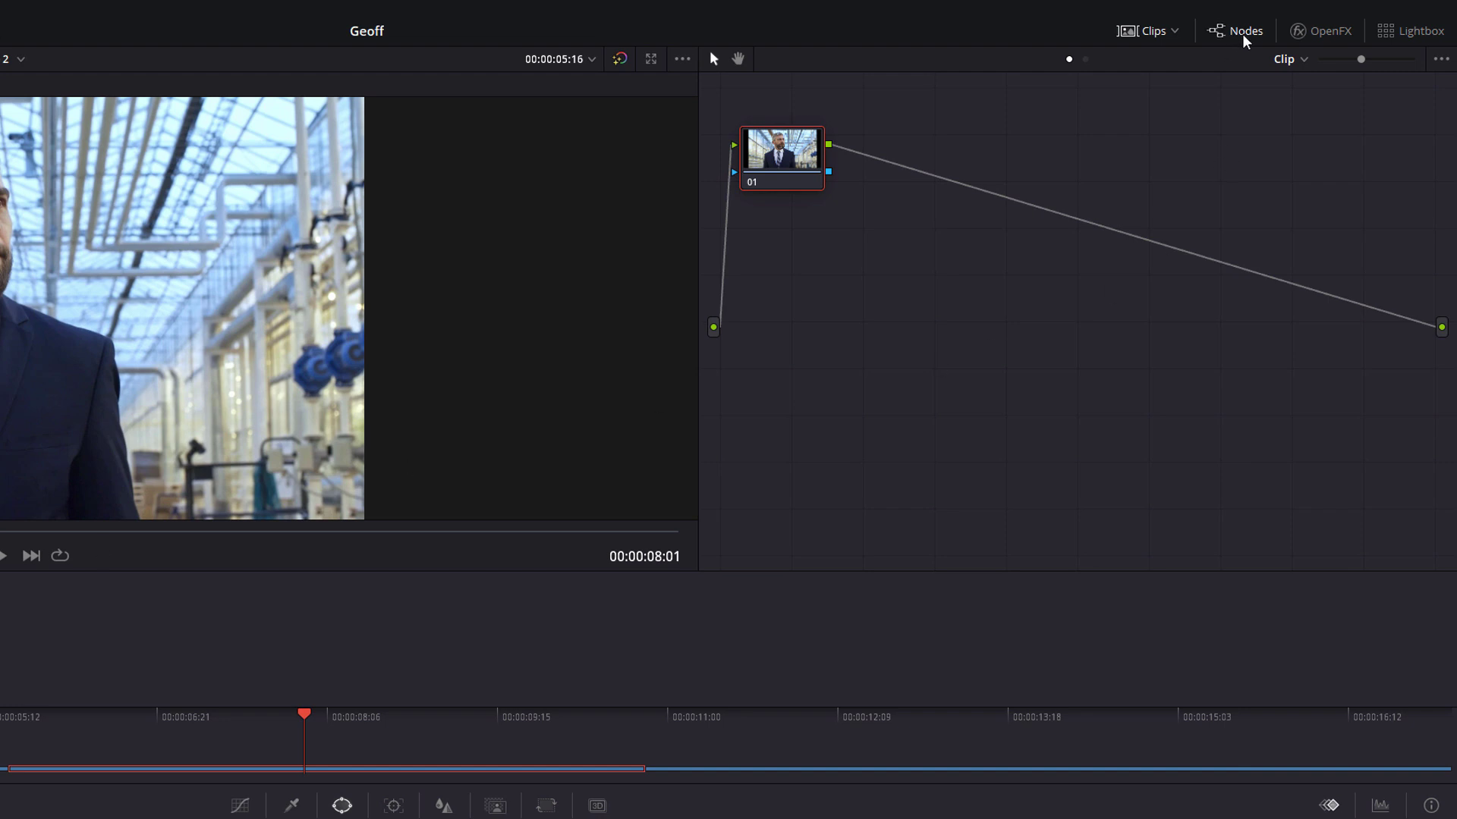
{"action": "left_click", "coordinate": [1242, 35]}
{"action": "left_click", "coordinate": [1243, 35]}
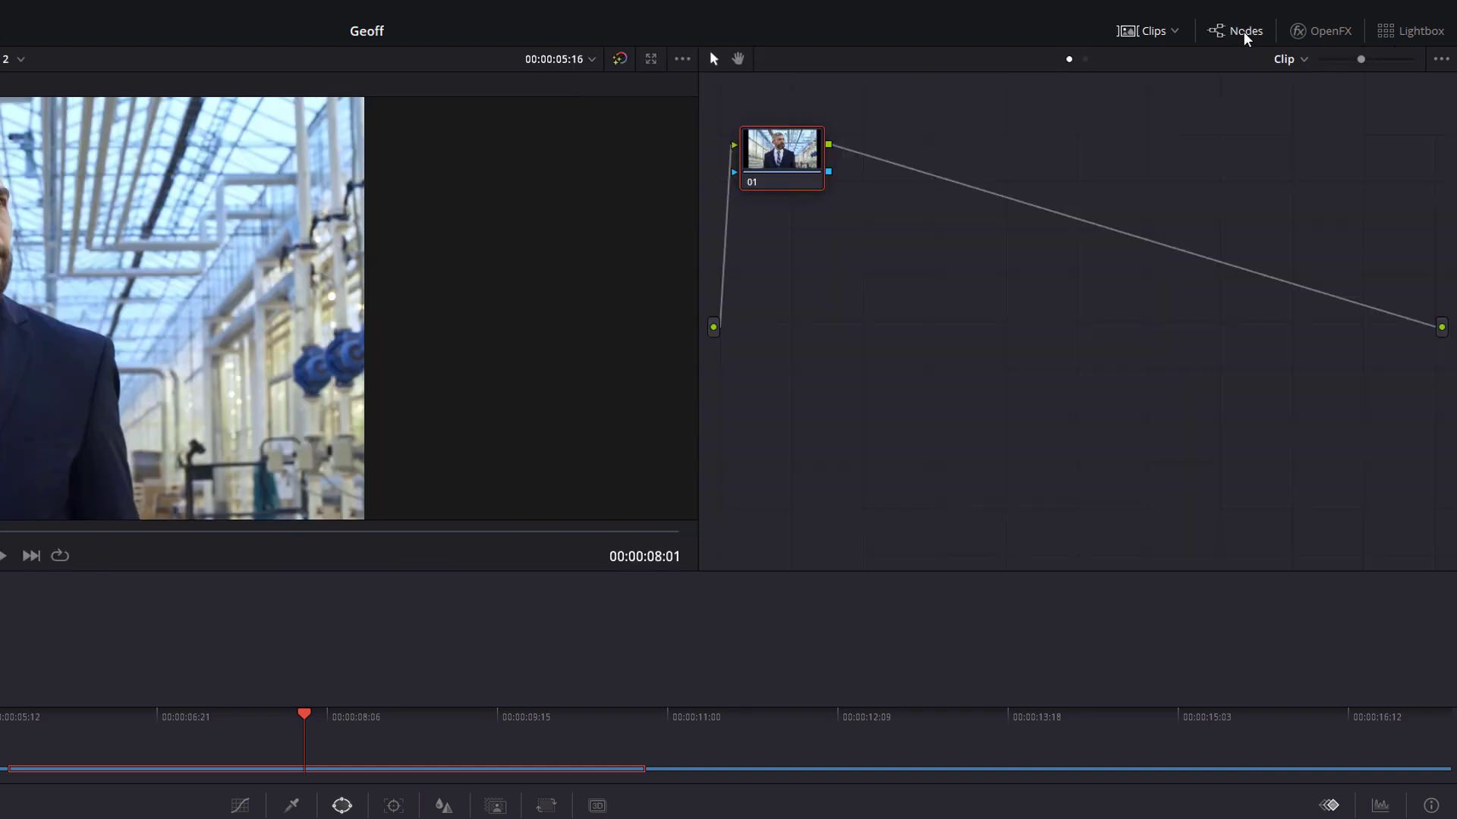
Step: Add an Alpha Output to the node graph and wire node 01's alpha into it
{"action": "right_click", "coordinate": [916, 256]}
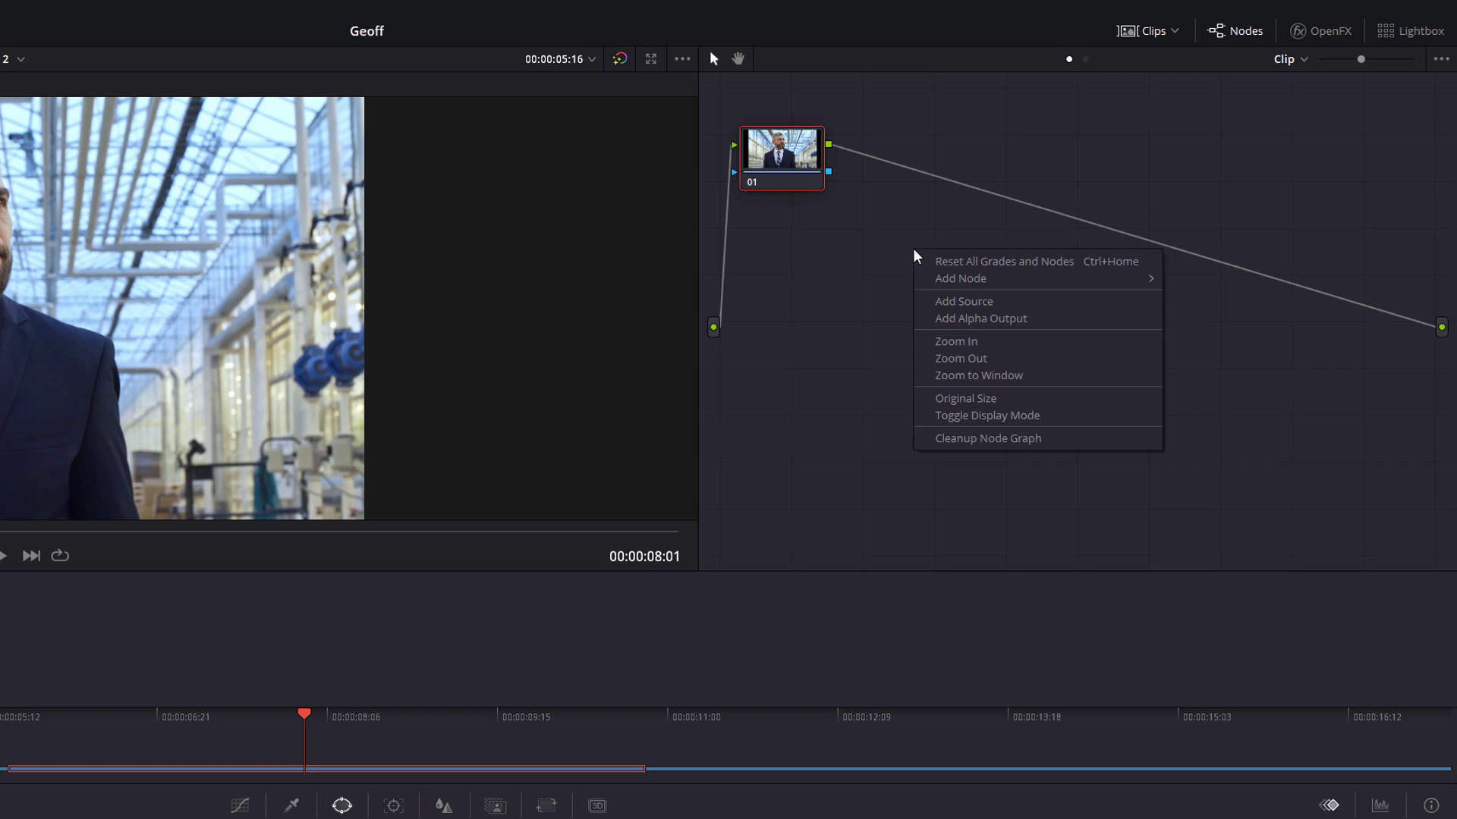
{"action": "left_click", "coordinate": [984, 321]}
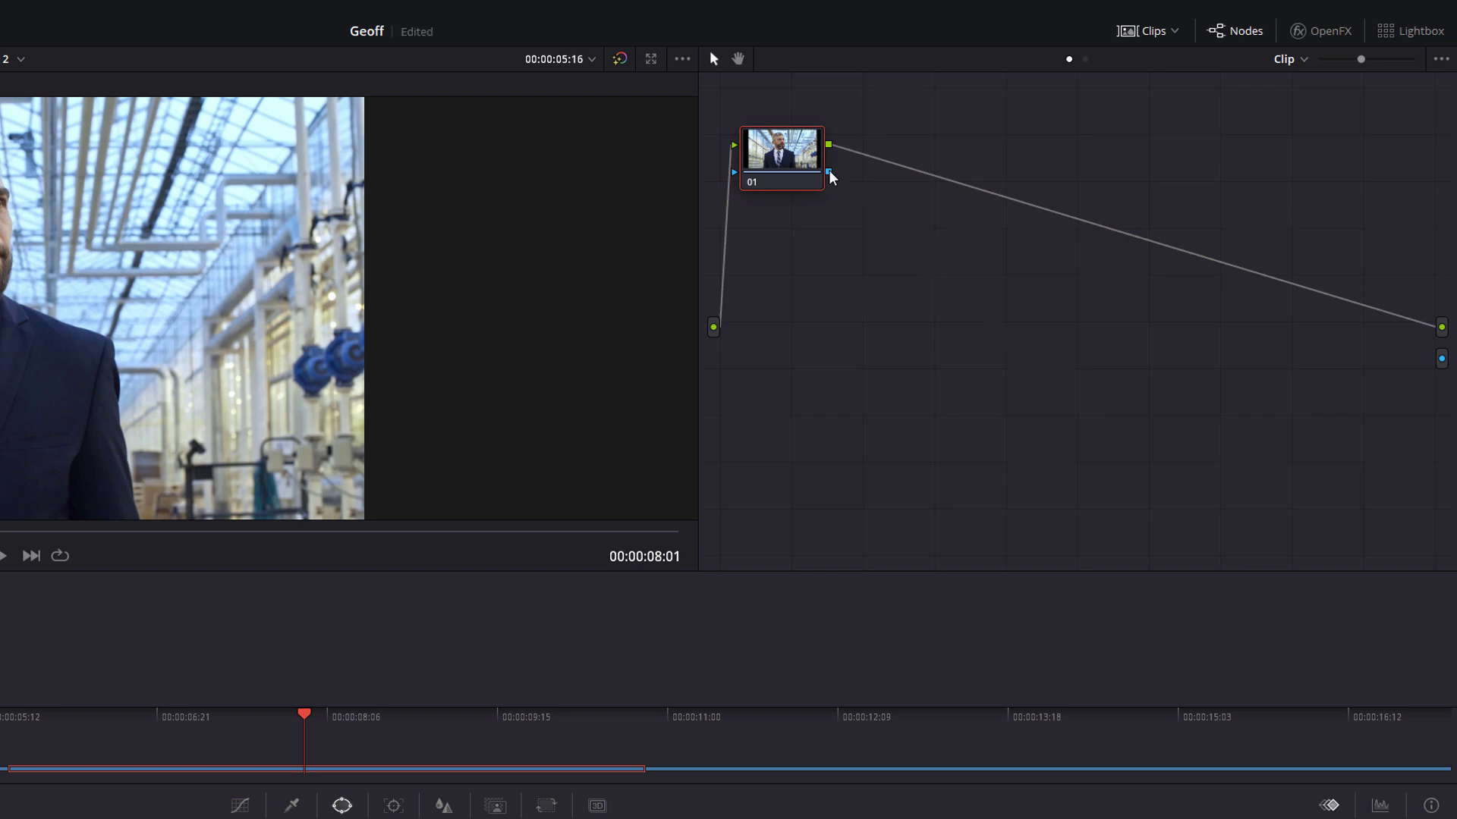
{"action": "left_click_drag", "start_coordinate": [829, 172], "coordinate": [1440, 358]}
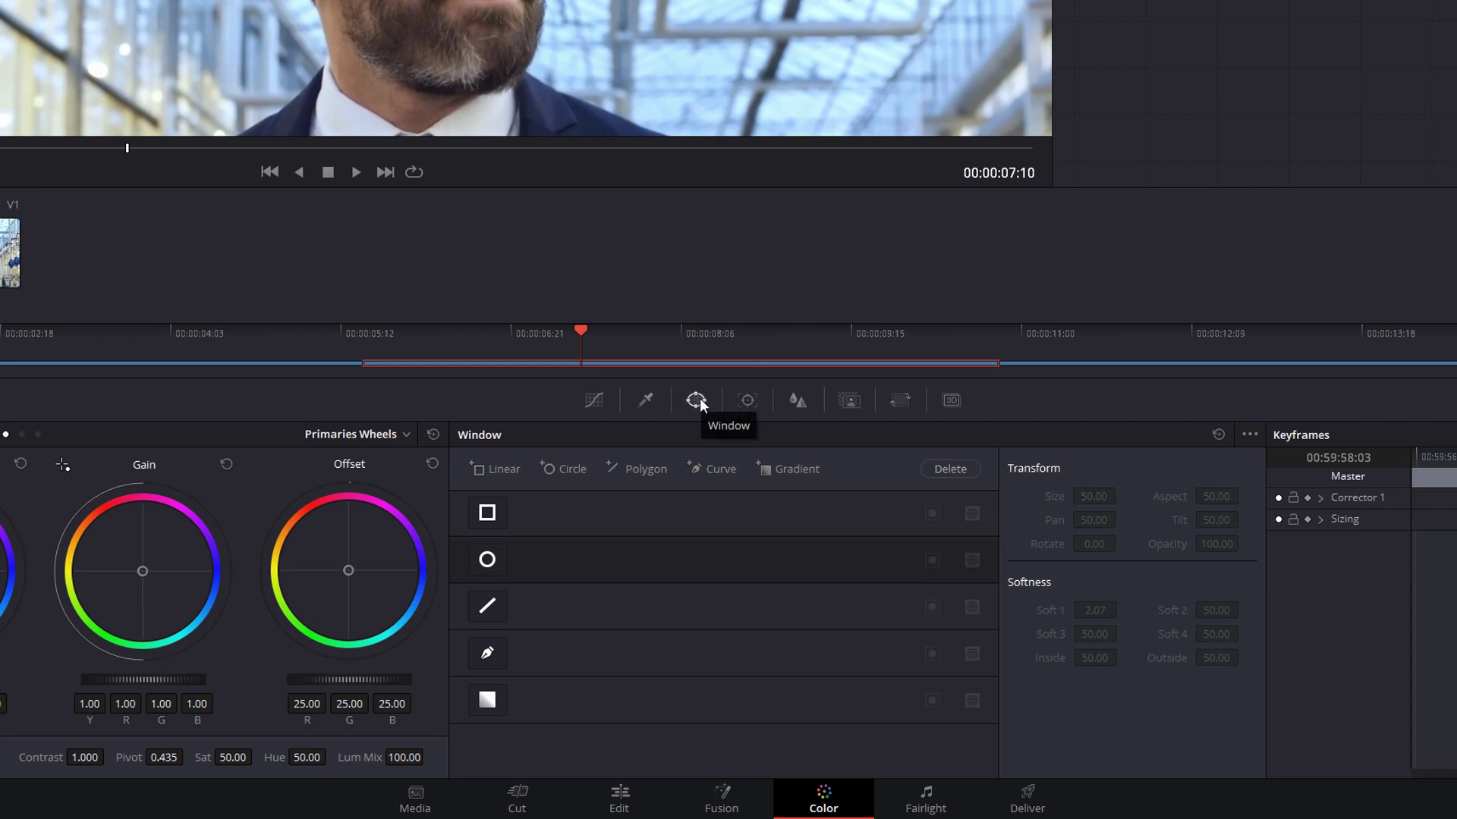
Step: Pick the Curve power window and zoom the viewer to 87% on the suit and tie
{"action": "left_click", "coordinate": [487, 653]}
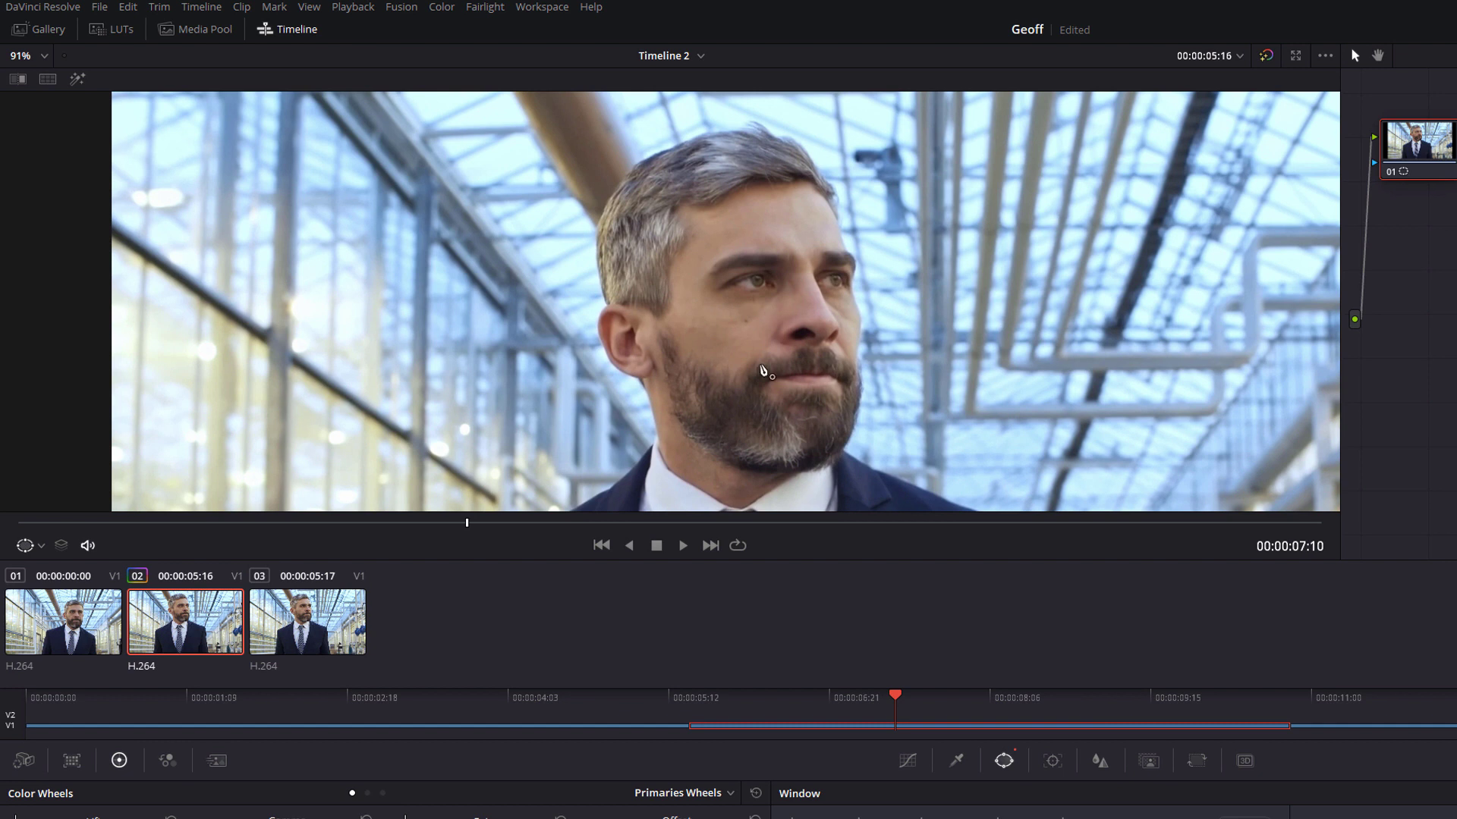
{"action": "scroll", "coordinate": [757, 368], "scroll_direction": "down", "scroll_amount": 2}
{"action": "scroll", "coordinate": [757, 367], "scroll_direction": "down", "scroll_amount": 6}
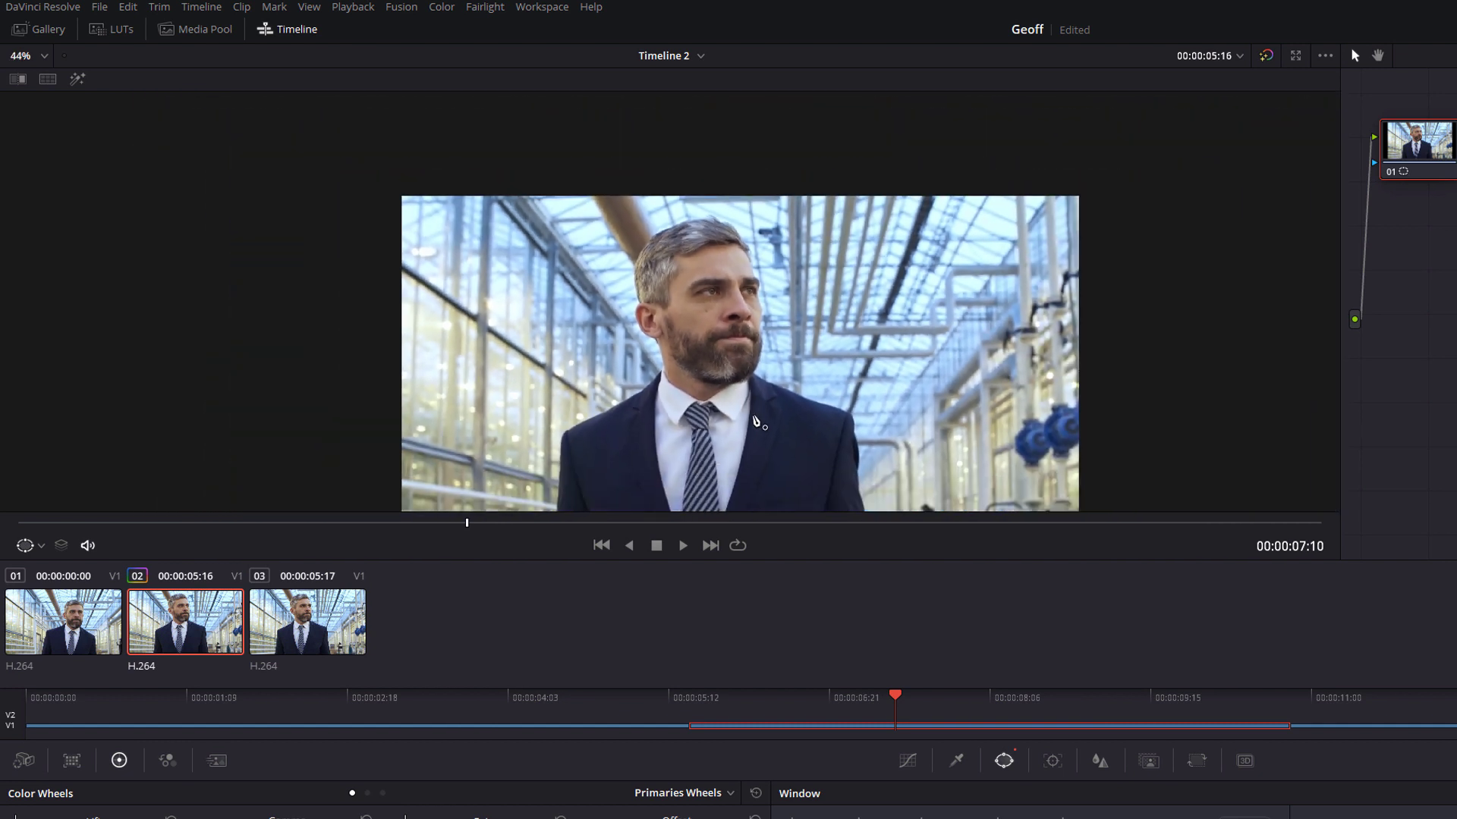
{"action": "scroll", "coordinate": [743, 464], "scroll_direction": "up", "scroll_amount": 8}
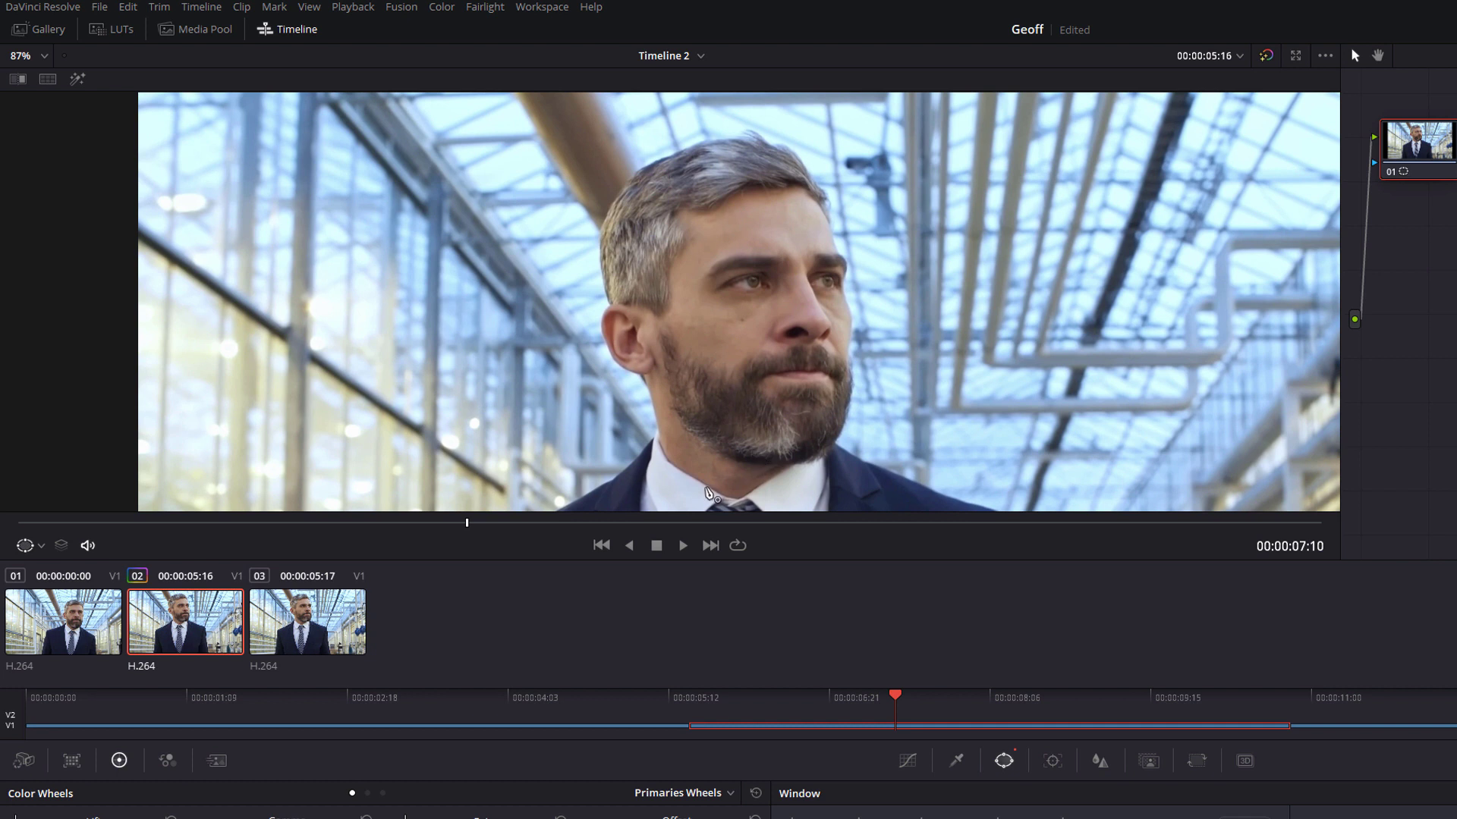
{"action": "left_click_drag", "start_coordinate": [706, 493], "coordinate": [551, 443]}
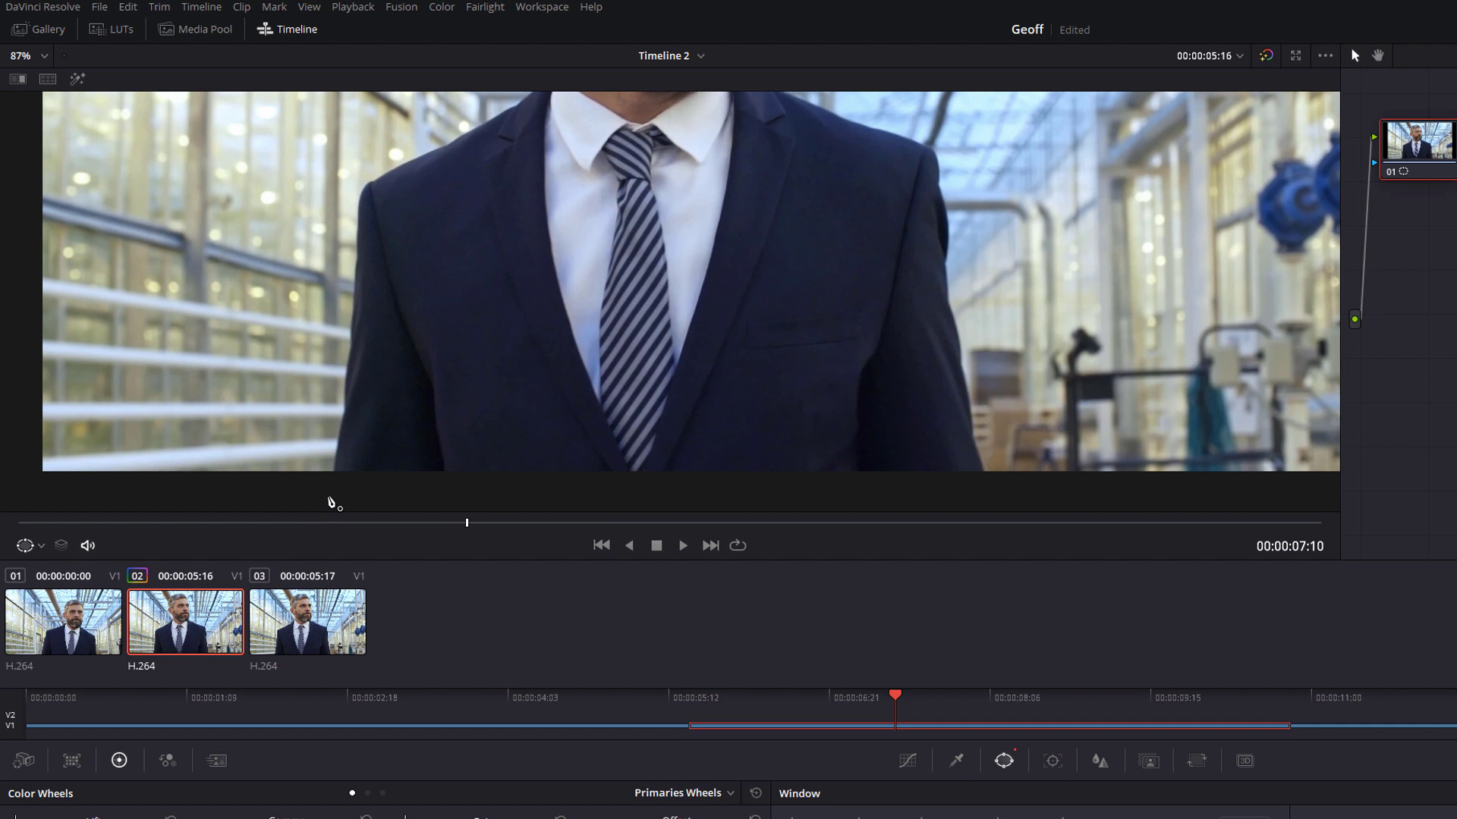
Step: Start the curve mask below the suit's left side and trace up the shoulder, collar and jaw
{"action": "left_click", "coordinate": [328, 496]}
{"action": "left_click", "coordinate": [335, 453]}
{"action": "left_click", "coordinate": [346, 380]}
{"action": "left_click", "coordinate": [353, 302]}
{"action": "left_click", "coordinate": [358, 219]}
{"action": "left_click", "coordinate": [358, 190]}
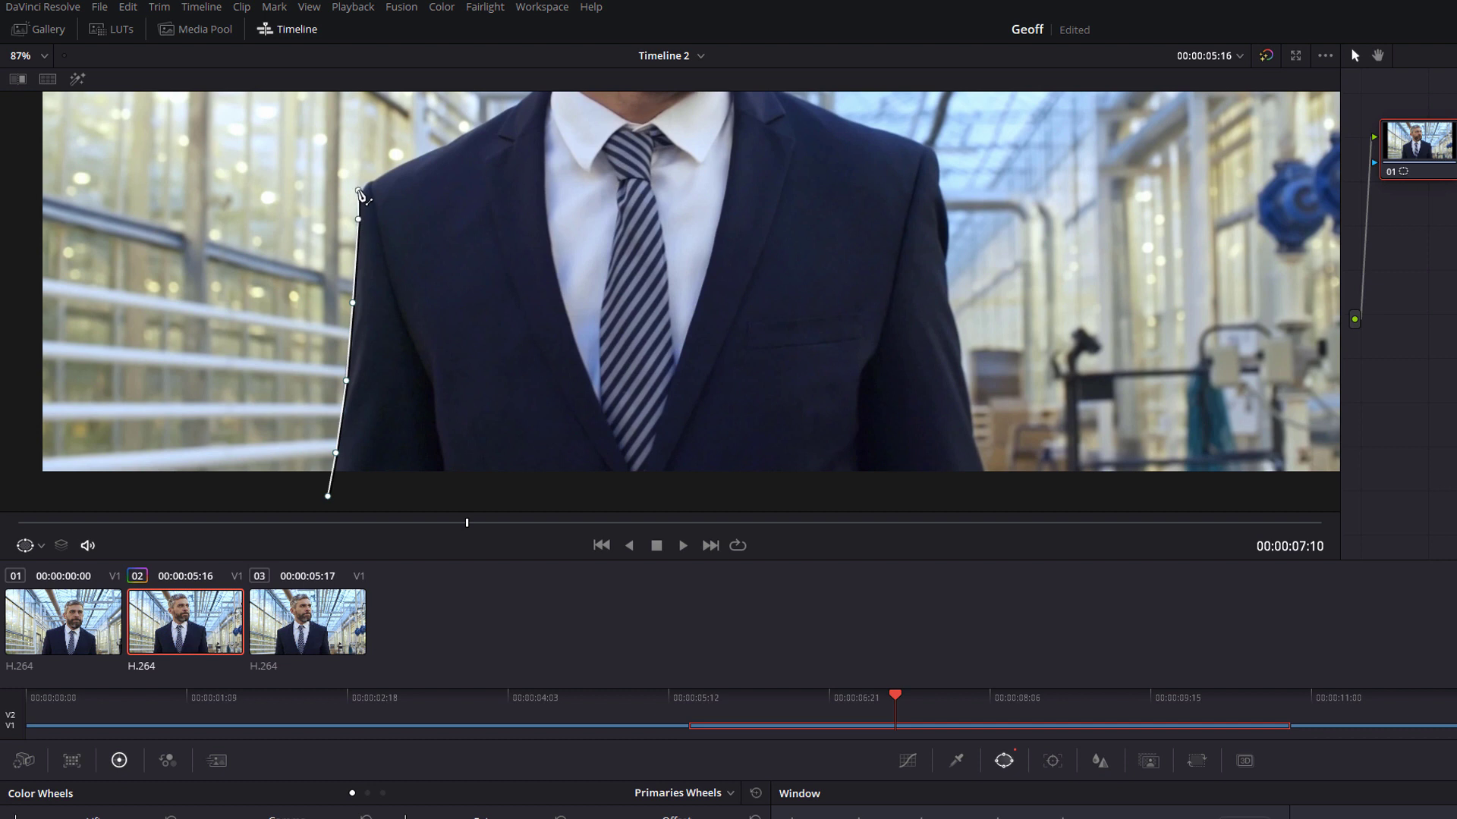
{"action": "left_click", "coordinate": [366, 182]}
{"action": "left_click", "coordinate": [401, 164]}
{"action": "left_click", "coordinate": [460, 137]}
{"action": "left_click", "coordinate": [502, 114]}
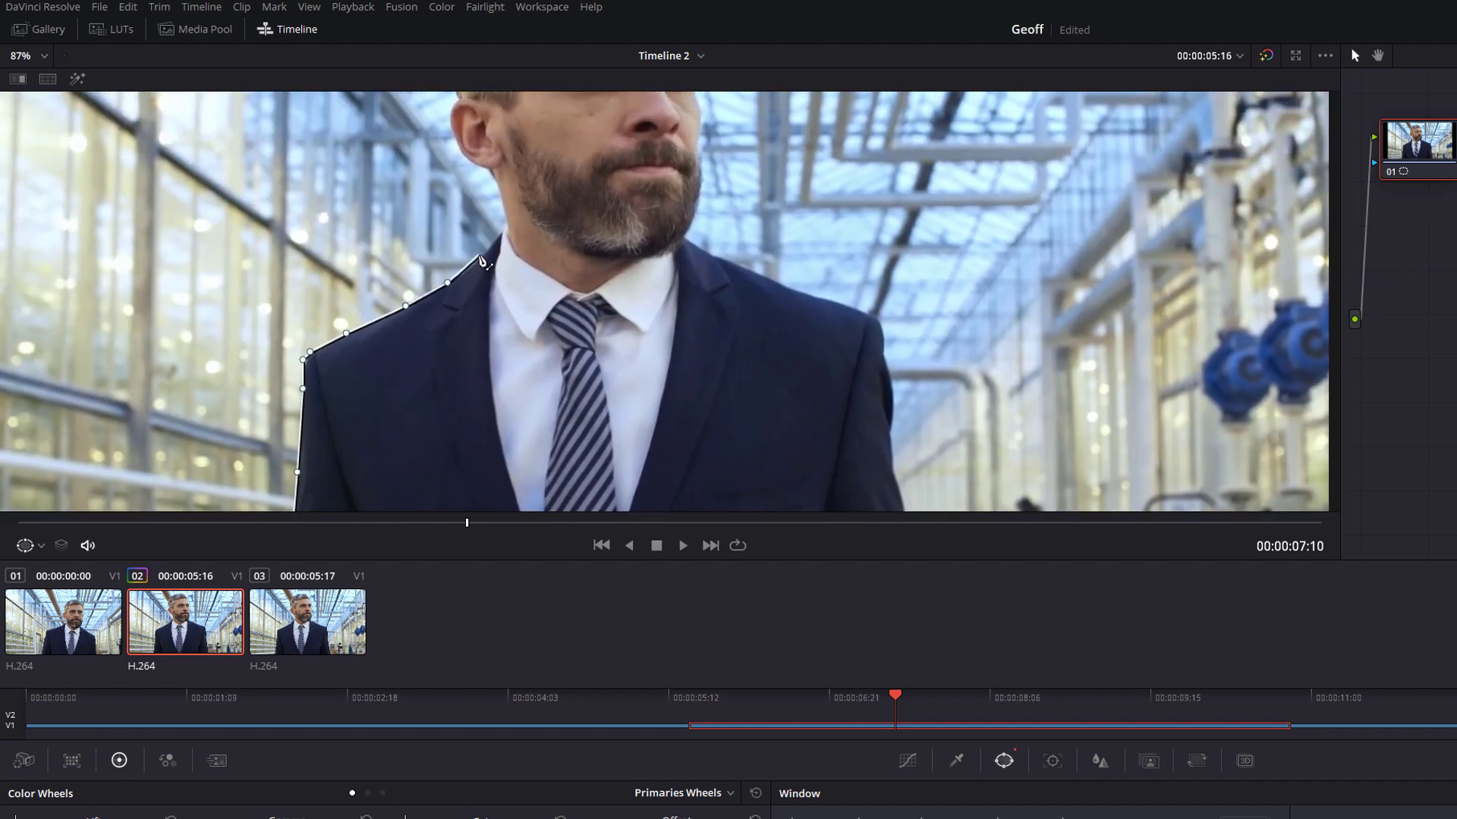
{"action": "left_click", "coordinate": [480, 257]}
{"action": "left_click", "coordinate": [507, 213]}
{"action": "left_click", "coordinate": [497, 176]}
{"action": "left_click", "coordinate": [483, 166]}
{"action": "left_click", "coordinate": [462, 153]}
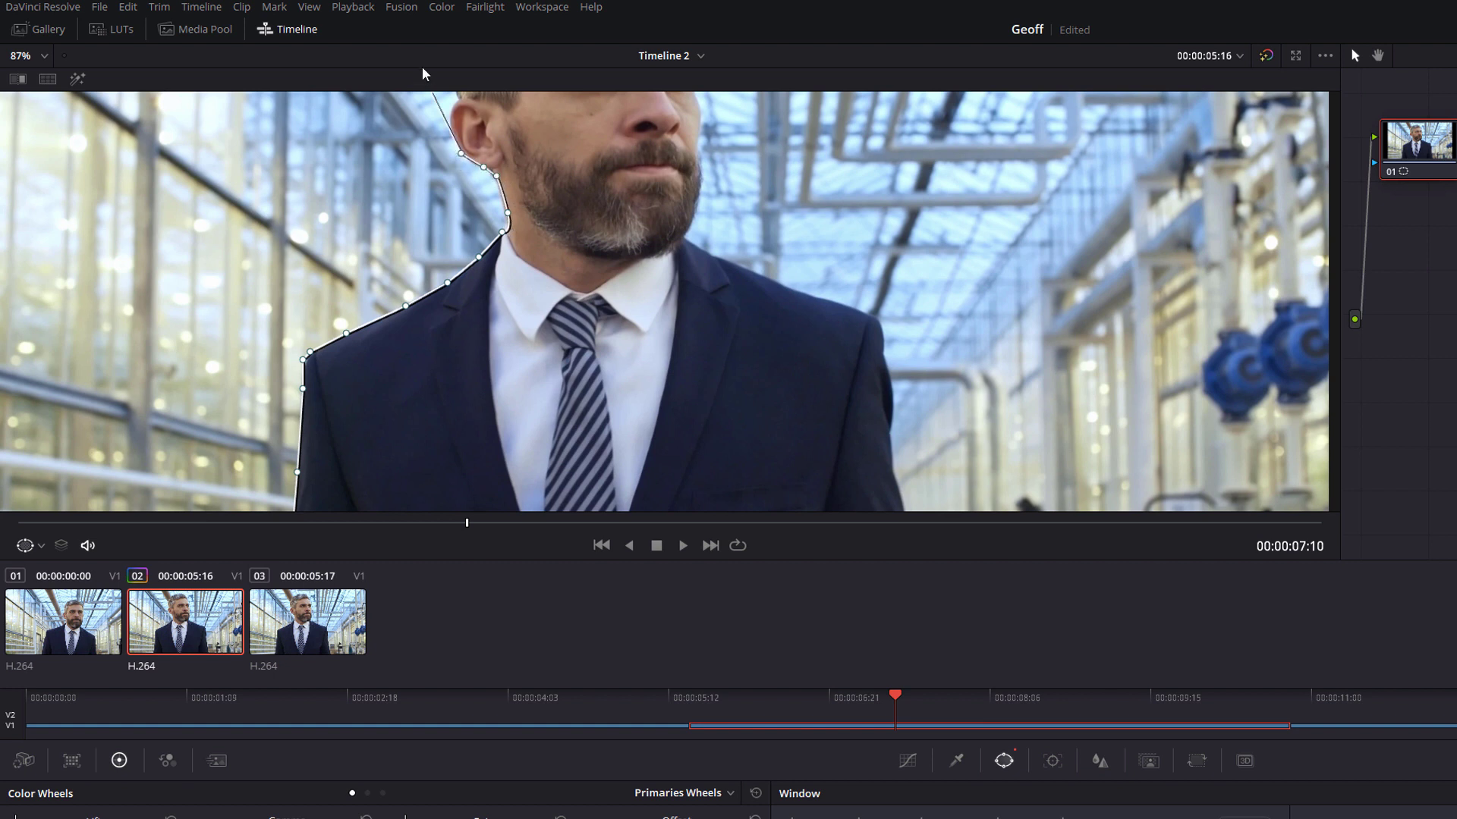
Step: Continue the mask around the back of the head, over the crown and down the right side
{"action": "left_click_drag", "start_coordinate": [404, 182], "coordinate": [435, 285]}
{"action": "left_click", "coordinate": [496, 283]}
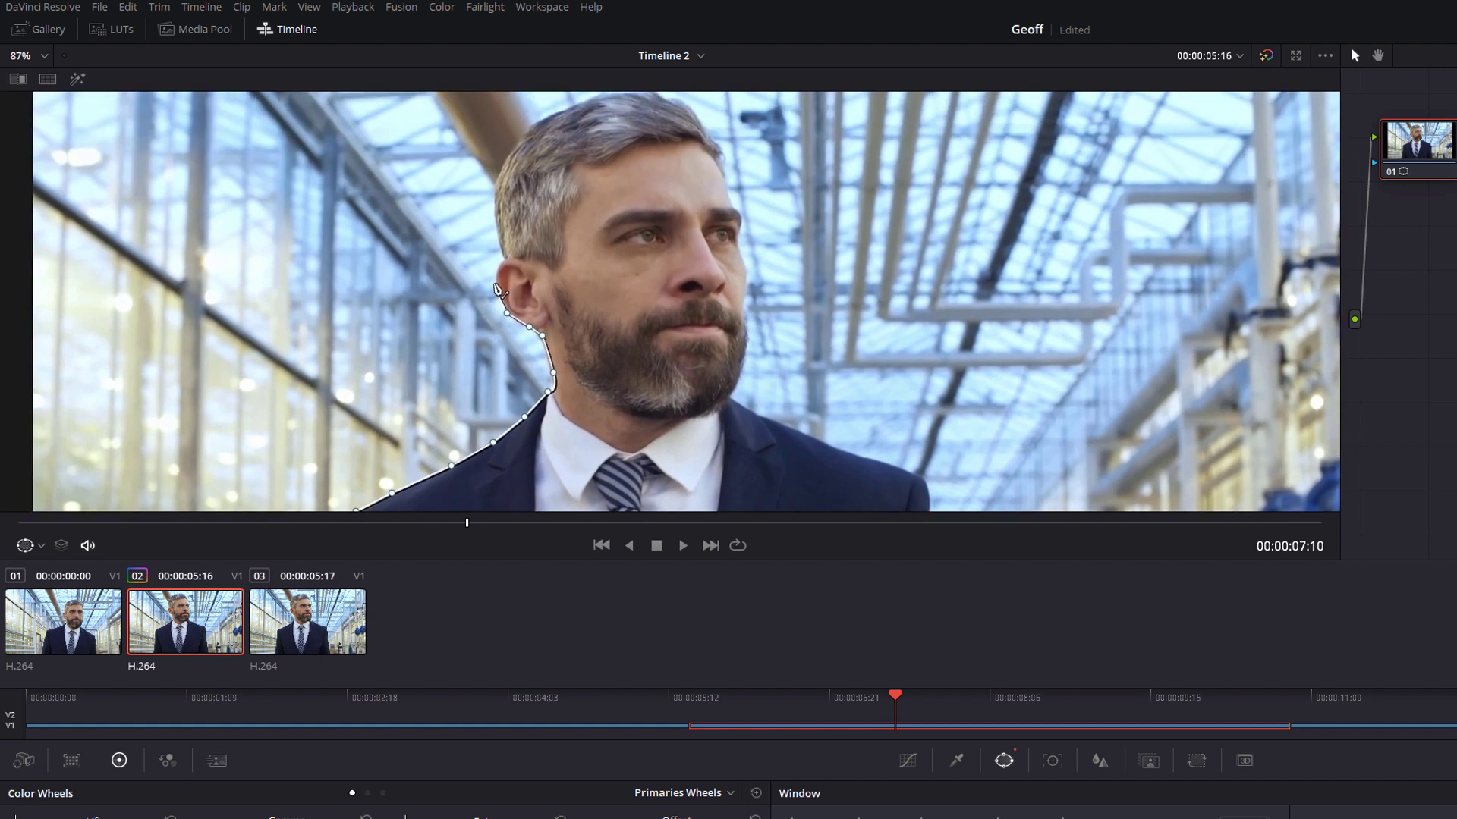
{"action": "left_click", "coordinate": [501, 258]}
{"action": "left_click", "coordinate": [491, 195]}
{"action": "left_click", "coordinate": [516, 141]}
{"action": "left_click", "coordinate": [543, 117]}
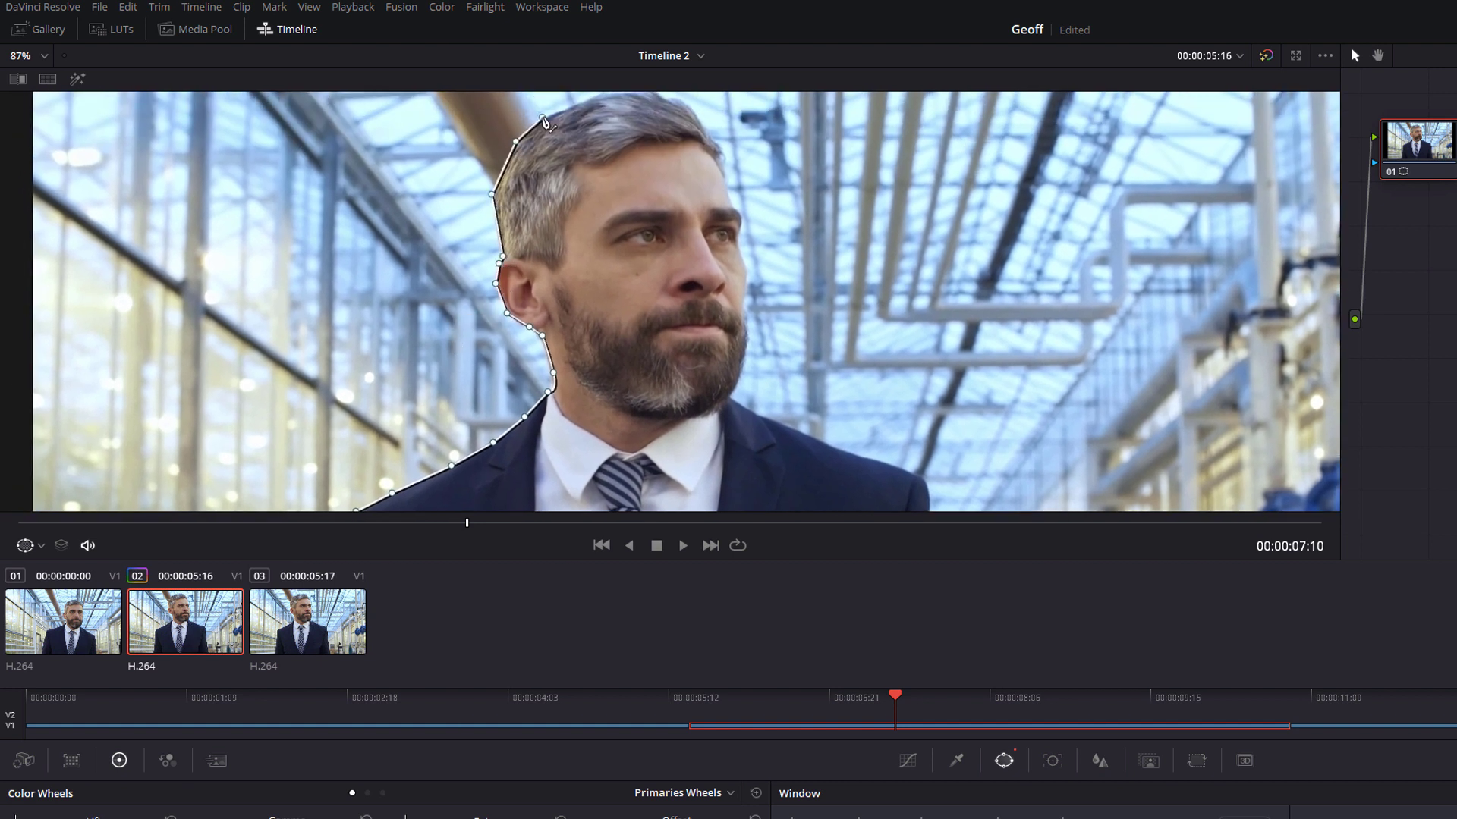
{"action": "left_click_drag", "start_coordinate": [585, 106], "coordinate": [575, 158]}
{"action": "left_click", "coordinate": [572, 151]}
{"action": "left_click", "coordinate": [627, 141]}
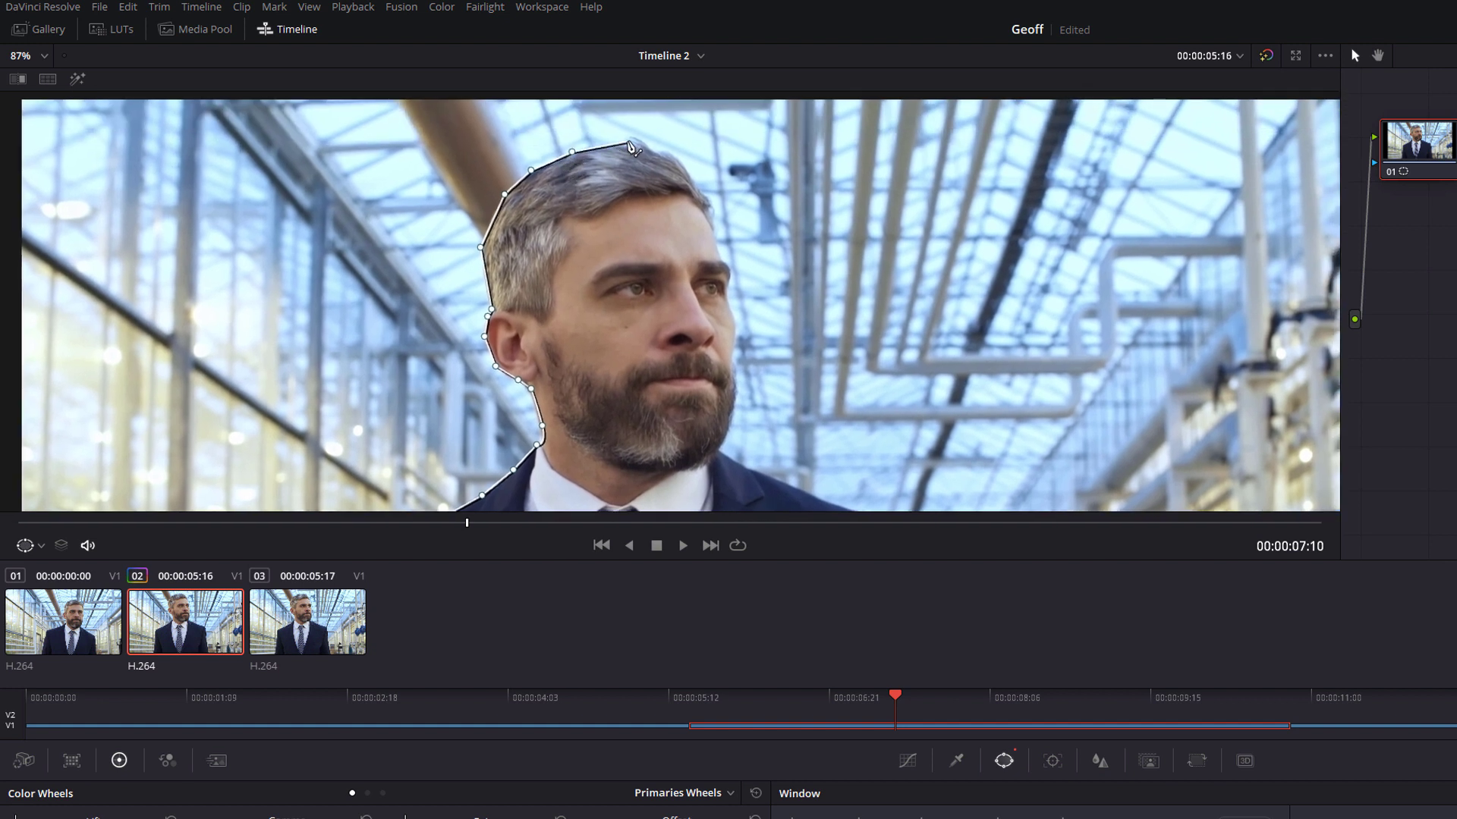
{"action": "left_click", "coordinate": [657, 150]}
{"action": "left_click", "coordinate": [684, 165]}
{"action": "left_click", "coordinate": [704, 196]}
{"action": "left_click", "coordinate": [714, 225]}
{"action": "left_click", "coordinate": [716, 247]}
{"action": "left_click", "coordinate": [731, 270]}
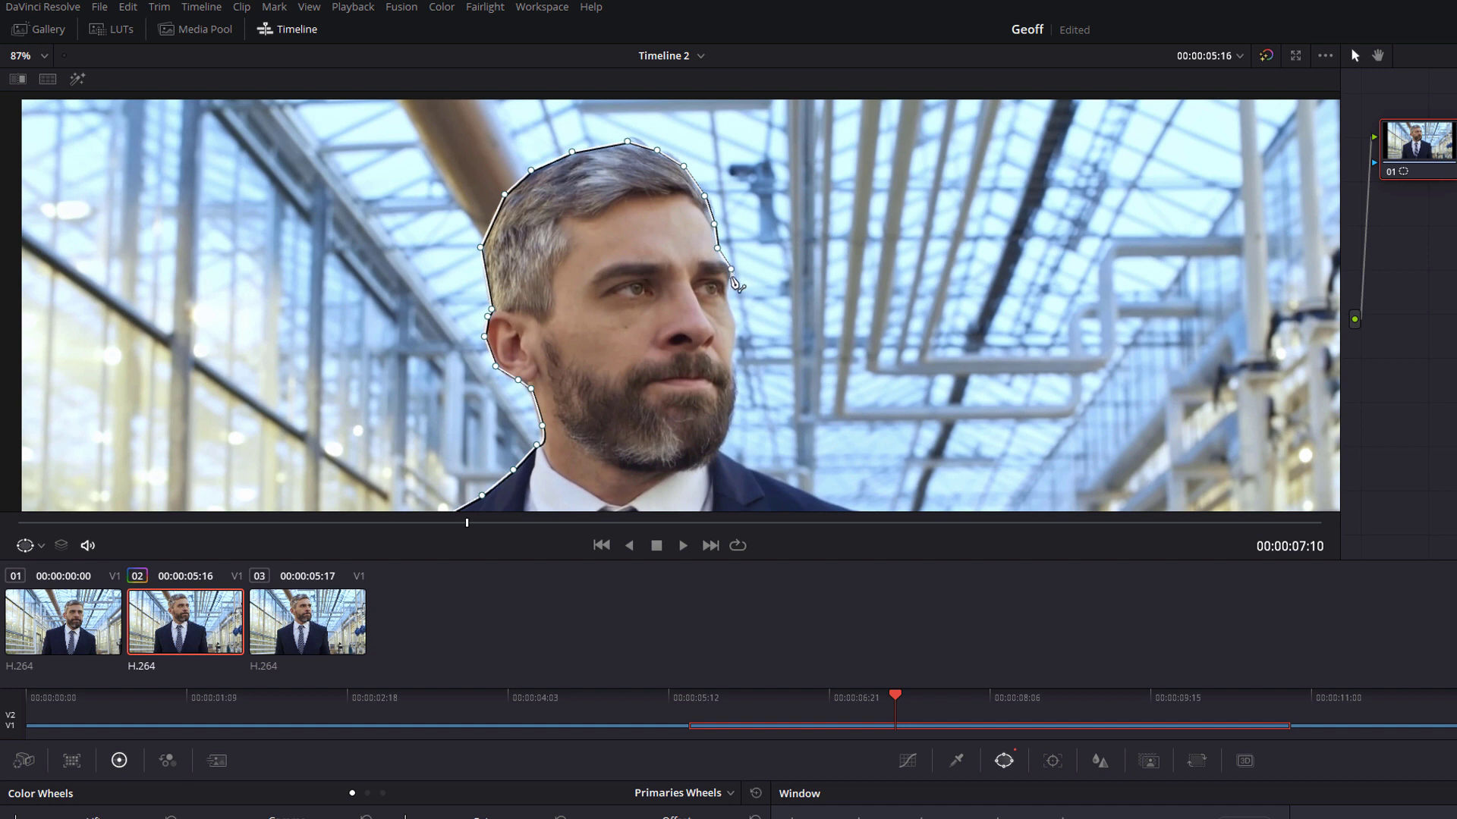
{"action": "left_click", "coordinate": [729, 287]}
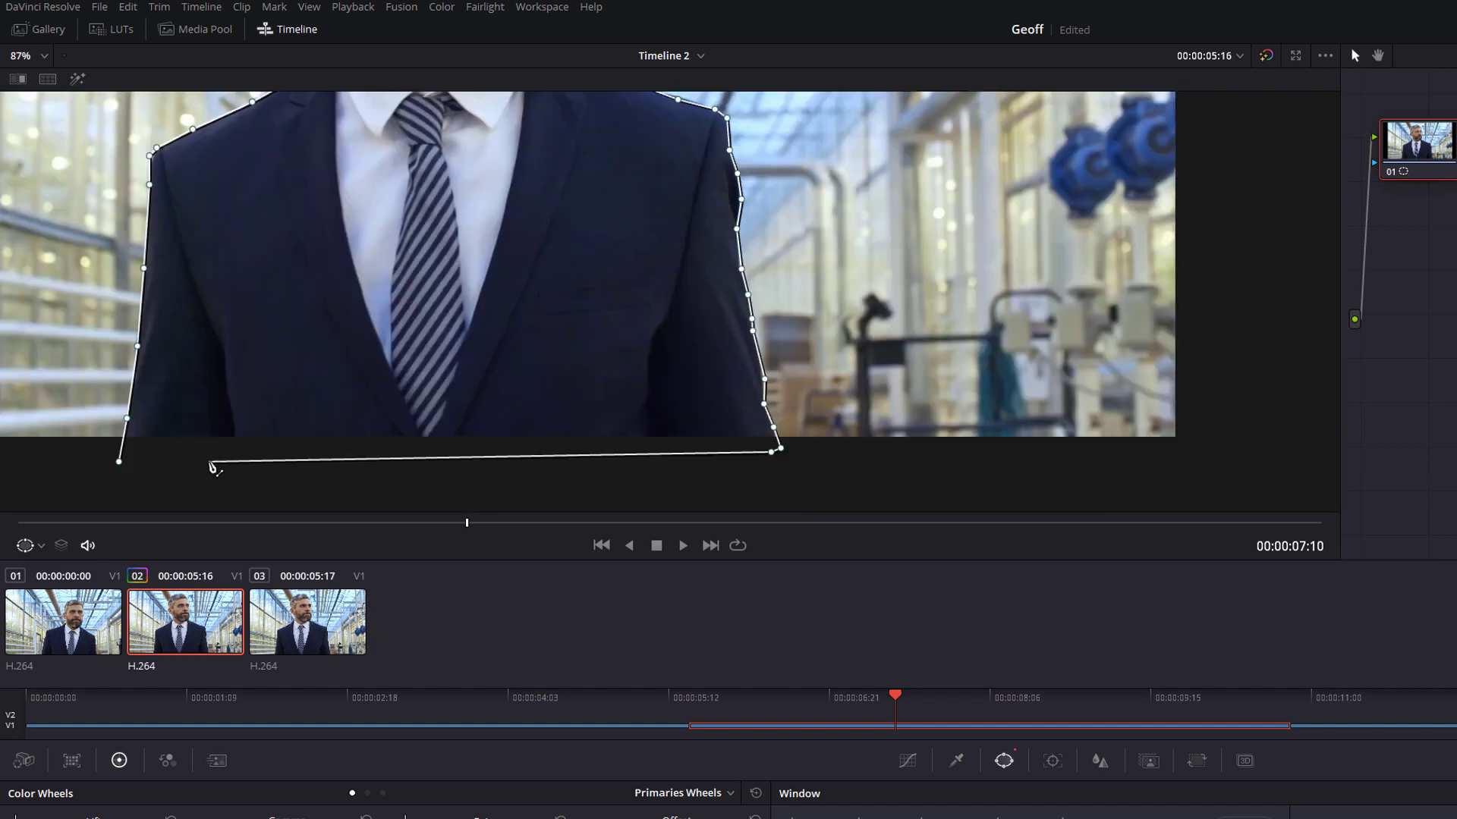
Step: Close the mask on its first point and zoom out to 51% with the figure centred
{"action": "left_click", "coordinate": [119, 465]}
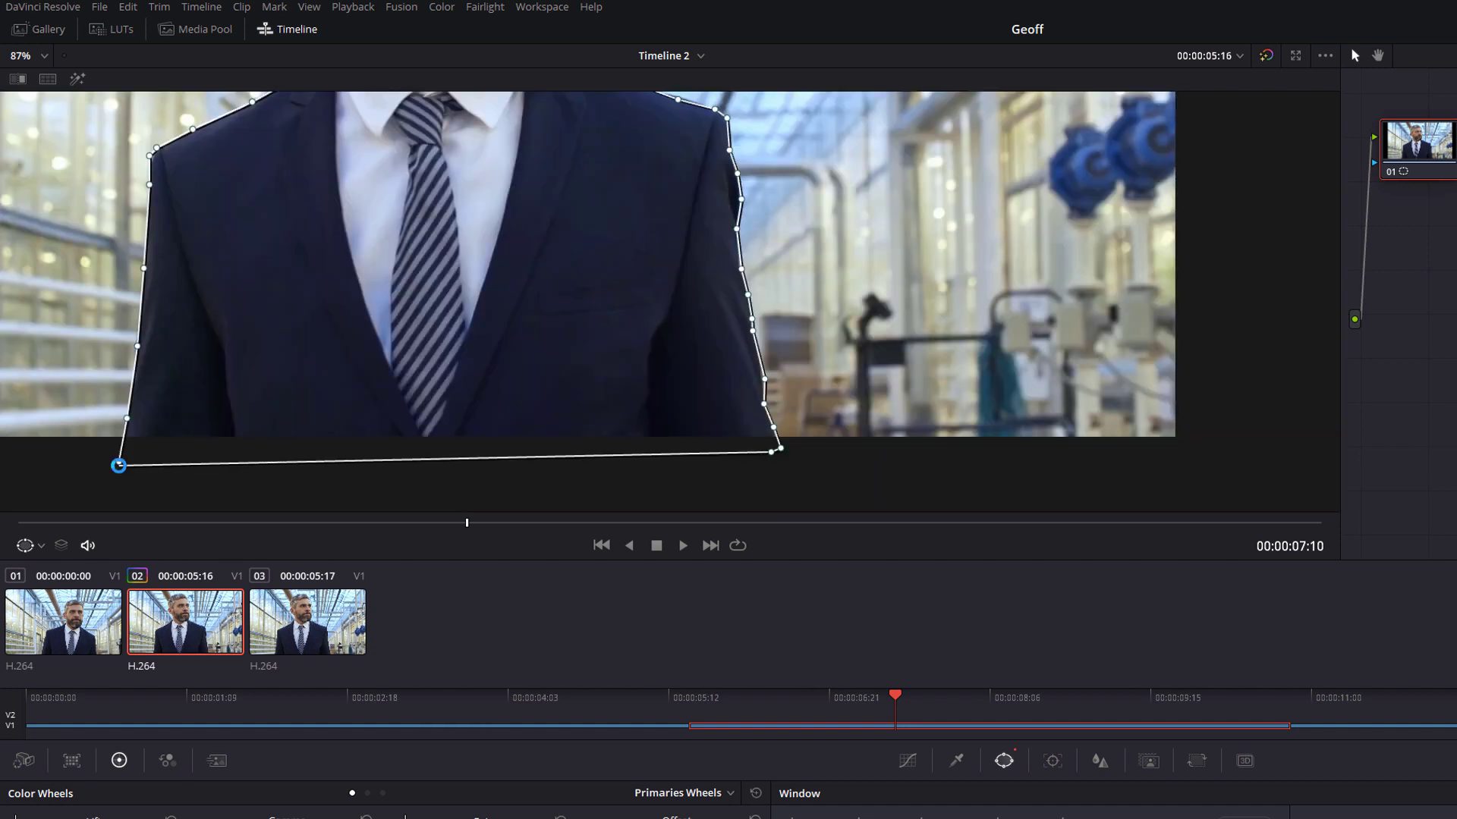
{"action": "scroll", "coordinate": [420, 399], "scroll_direction": "up", "scroll_amount": 2}
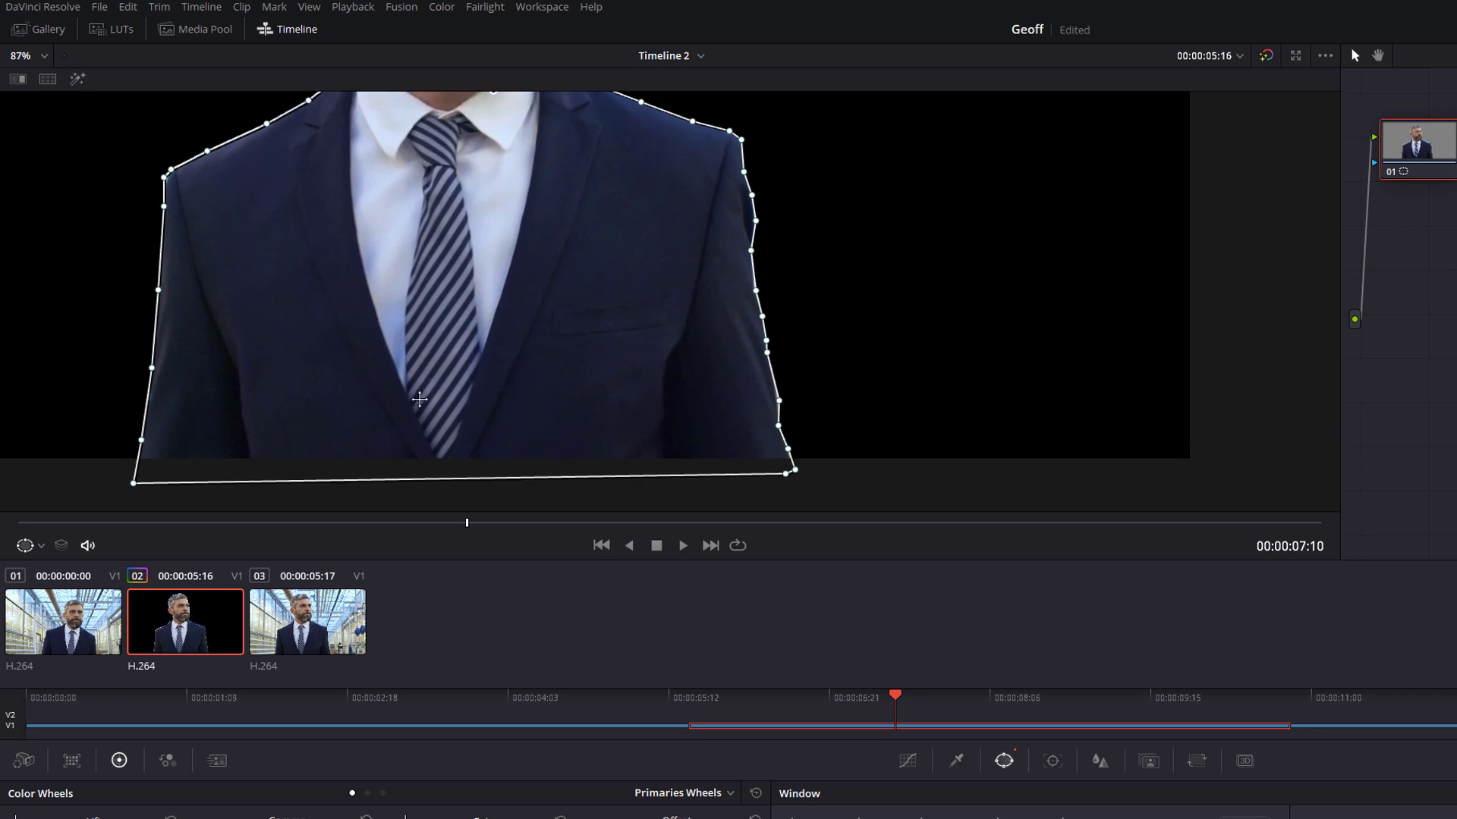
{"action": "scroll", "coordinate": [419, 399], "scroll_direction": "down", "scroll_amount": 2}
{"action": "scroll", "coordinate": [685, 337], "scroll_direction": "up", "scroll_amount": 2}
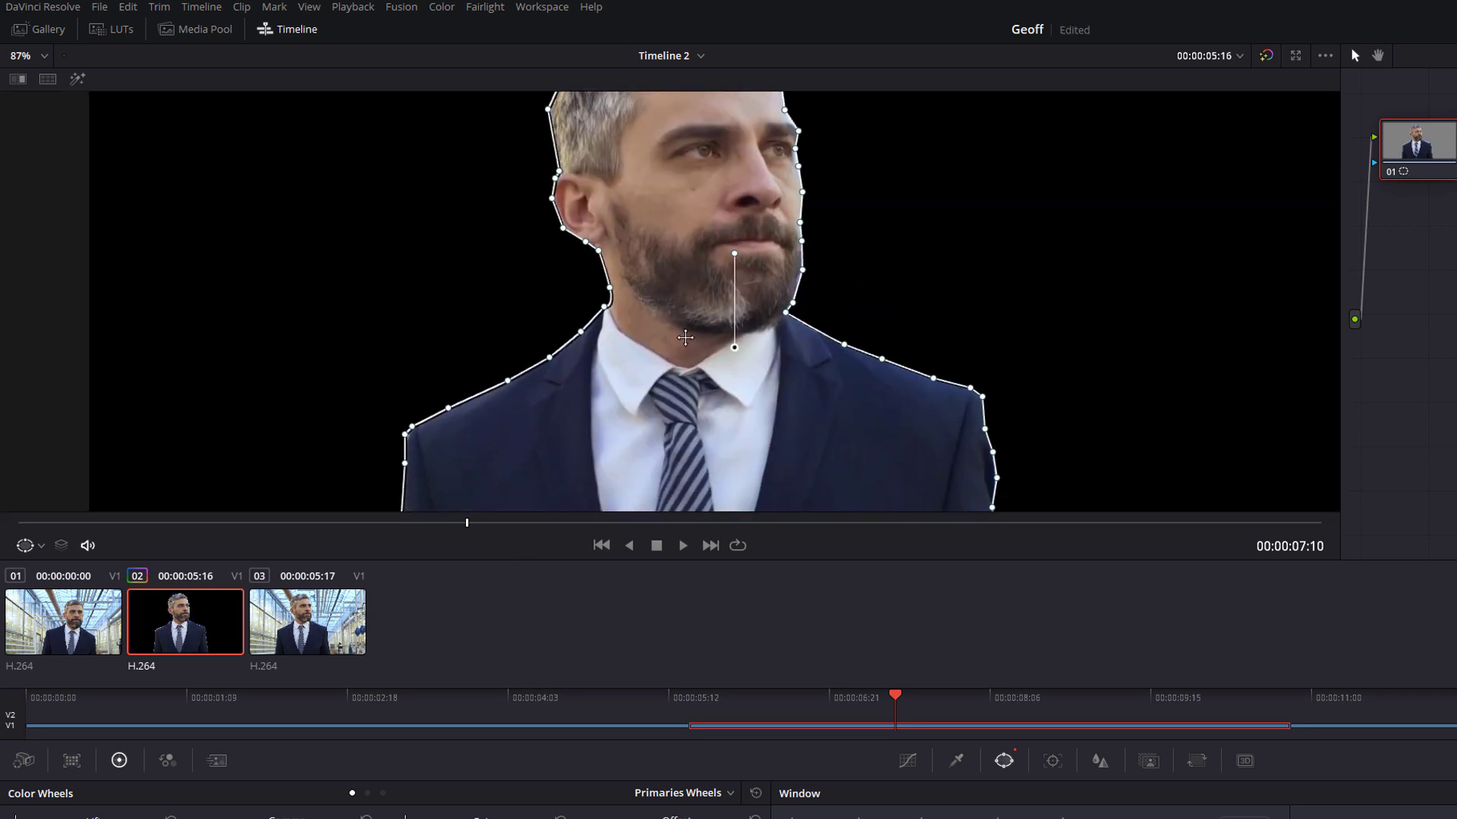
{"action": "scroll", "coordinate": [685, 338], "scroll_direction": "down", "scroll_amount": 4}
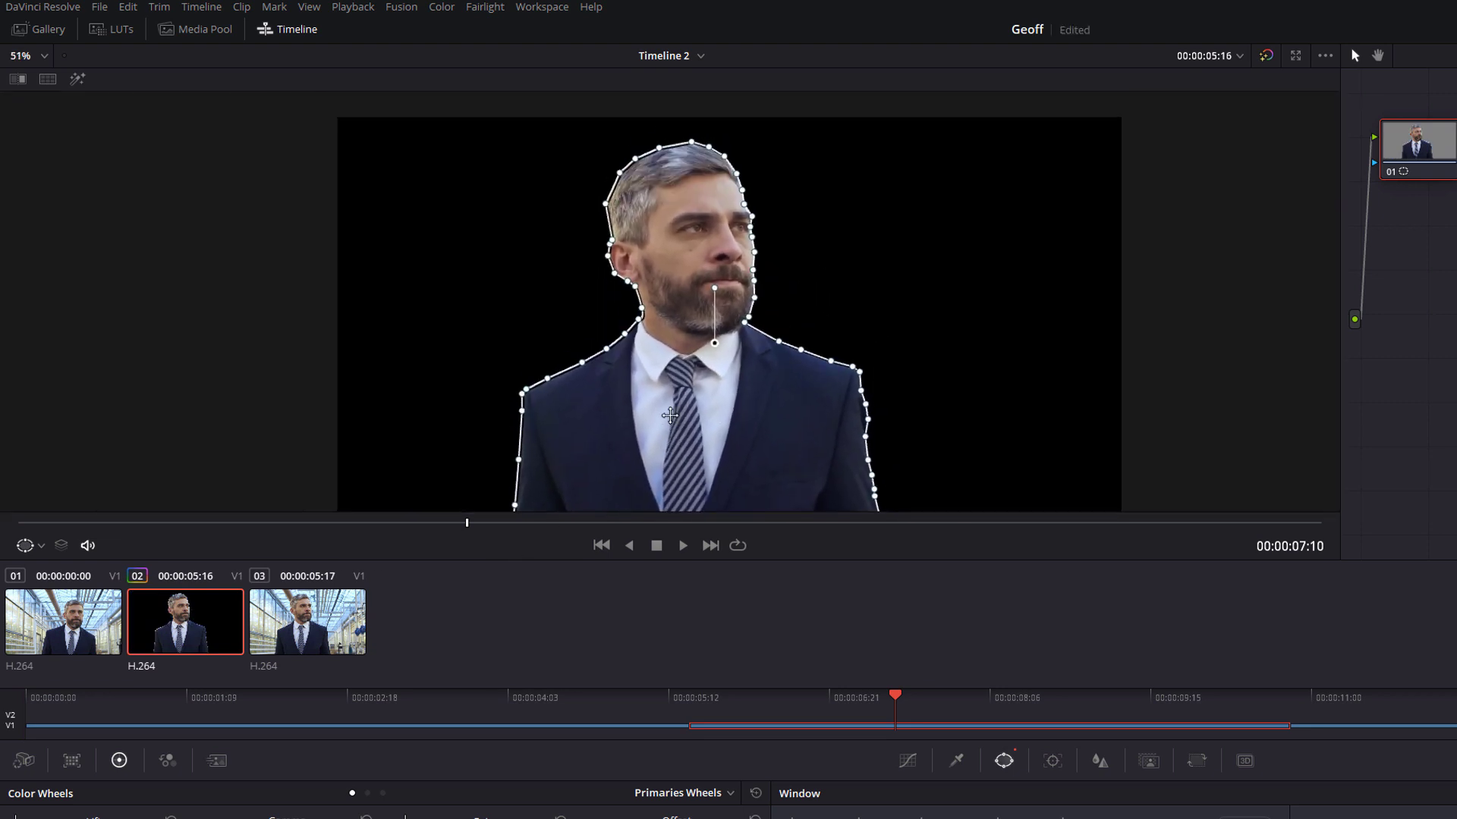
{"action": "left_click_drag", "start_coordinate": [670, 415], "coordinate": [674, 368]}
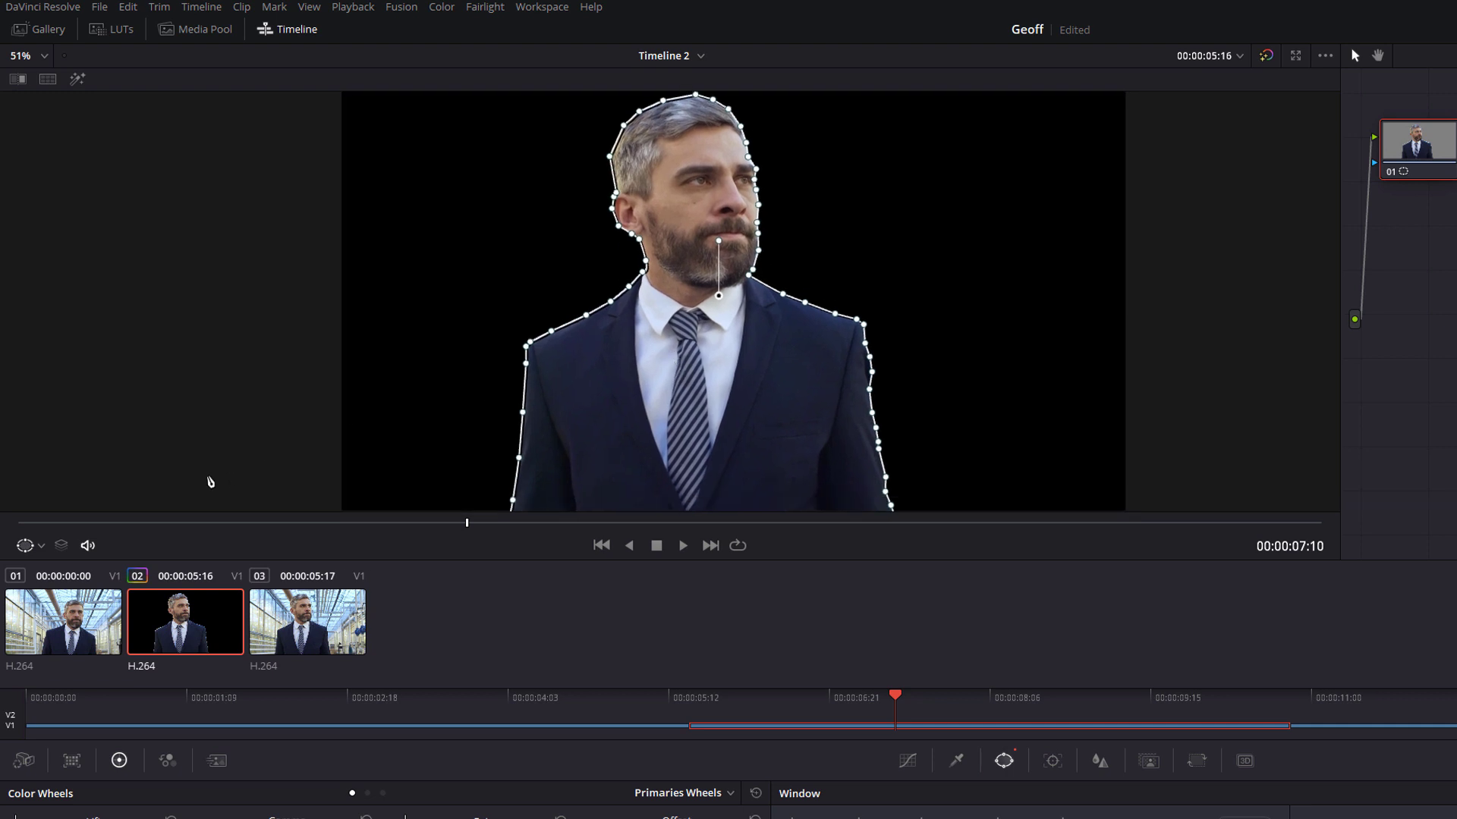
Step: With the overlay briefly off, set Window Softness Soft 1 to 1.00 and Inside to 0.60
{"action": "left_click", "coordinate": [41, 548]}
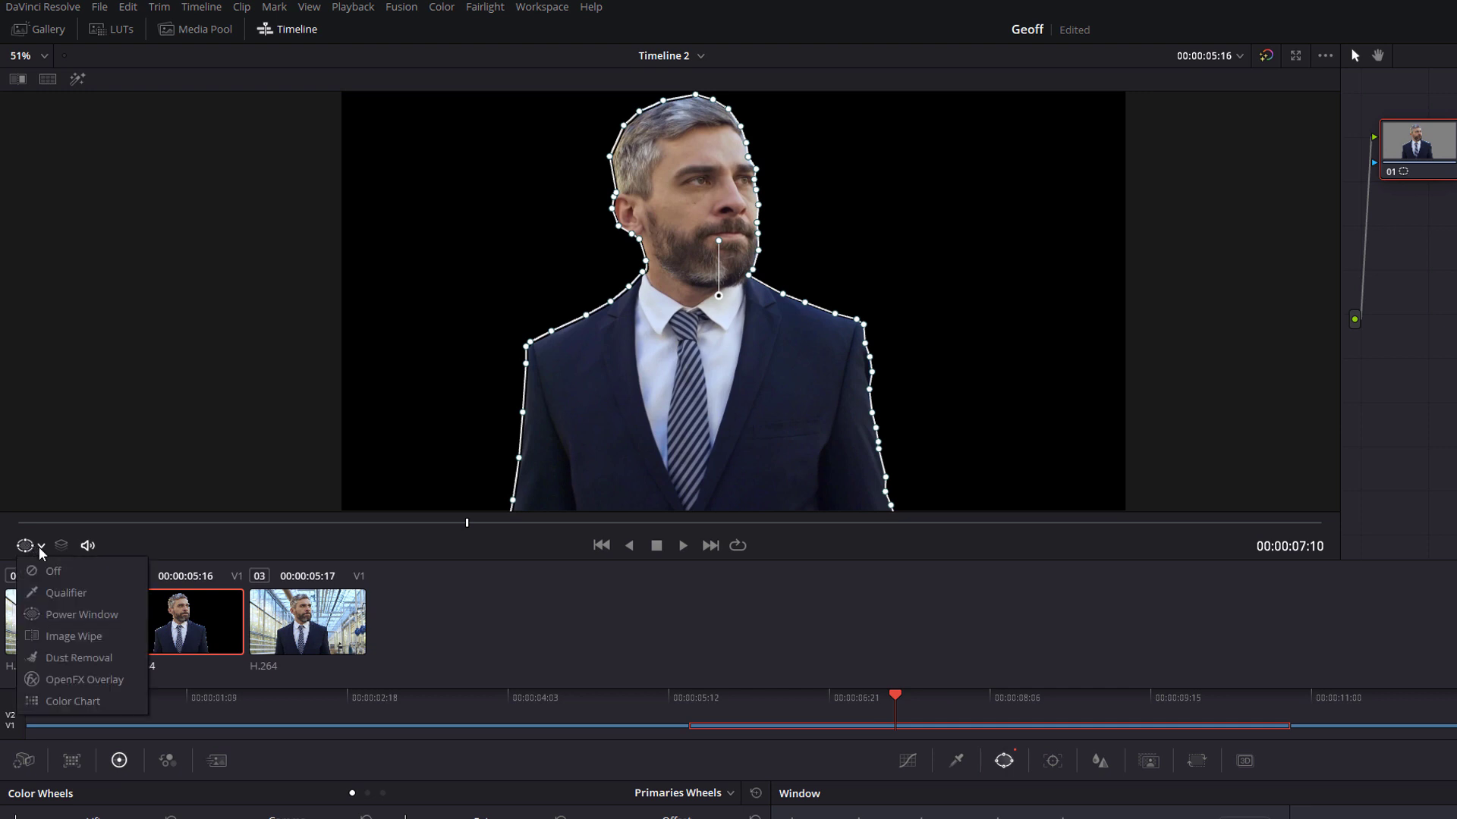
{"action": "left_click", "coordinate": [53, 579]}
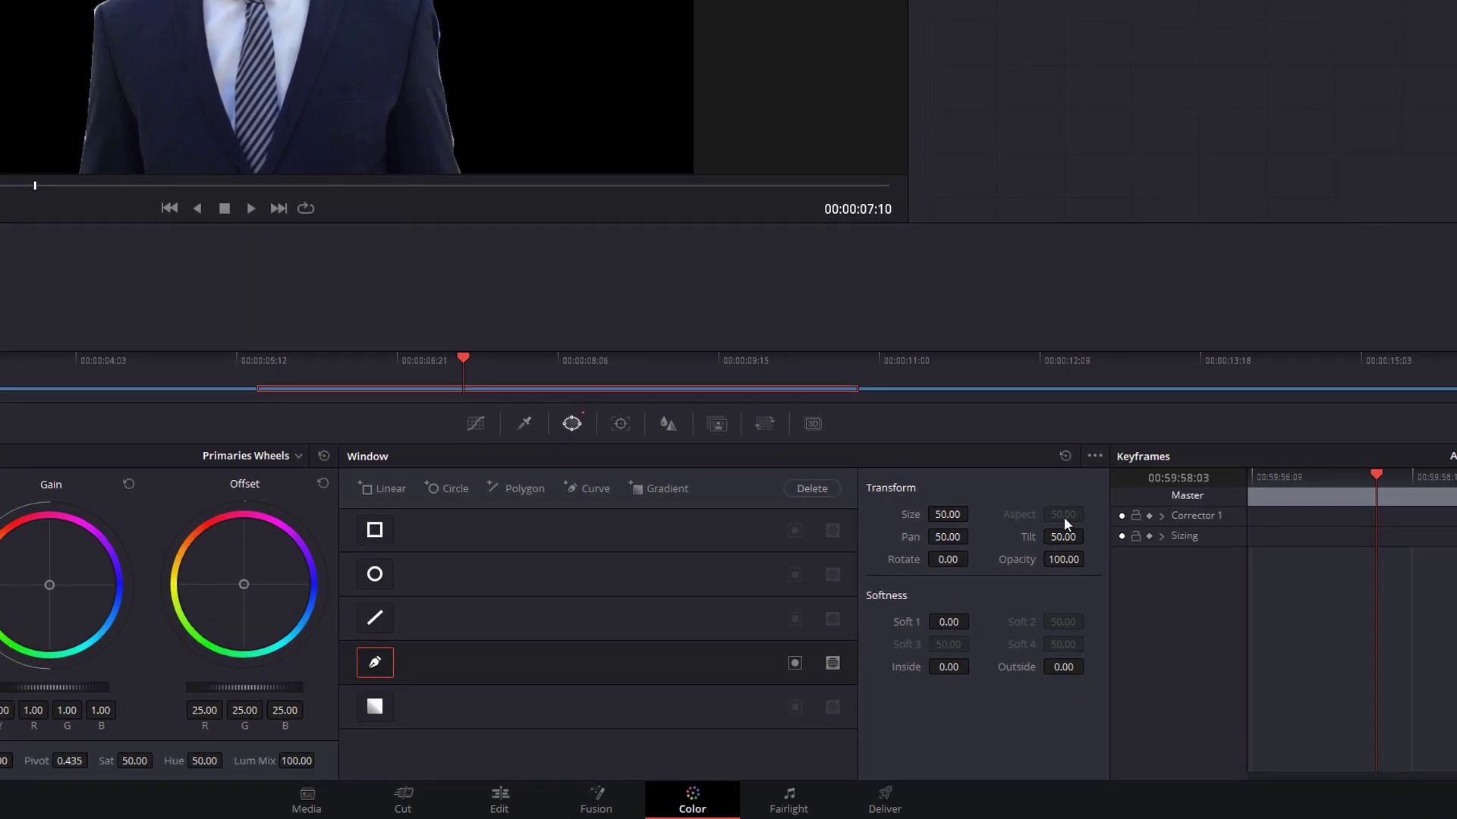
{"action": "left_click", "coordinate": [948, 621]}
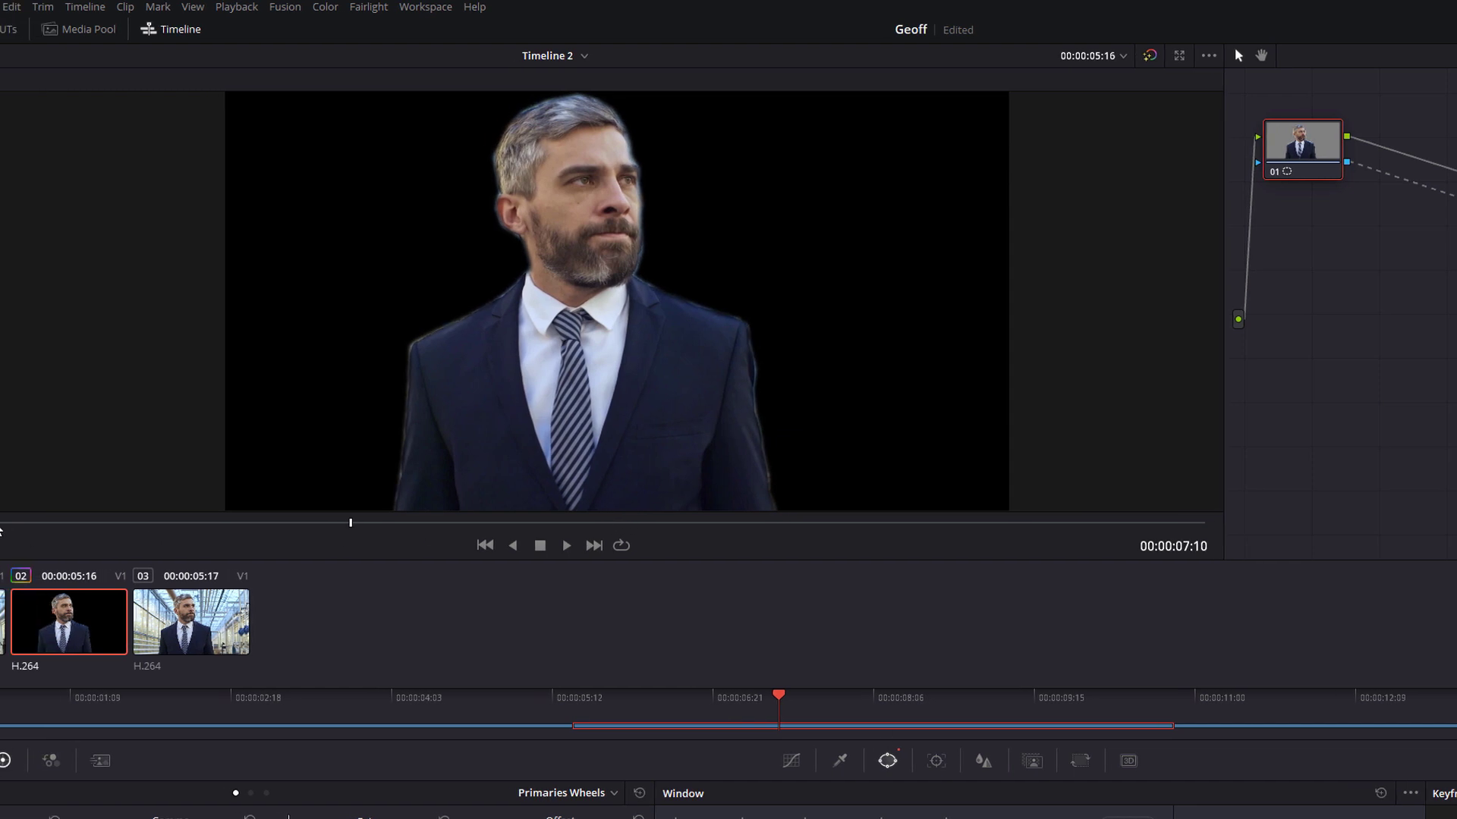
{"action": "left_click", "coordinate": [0, 547]}
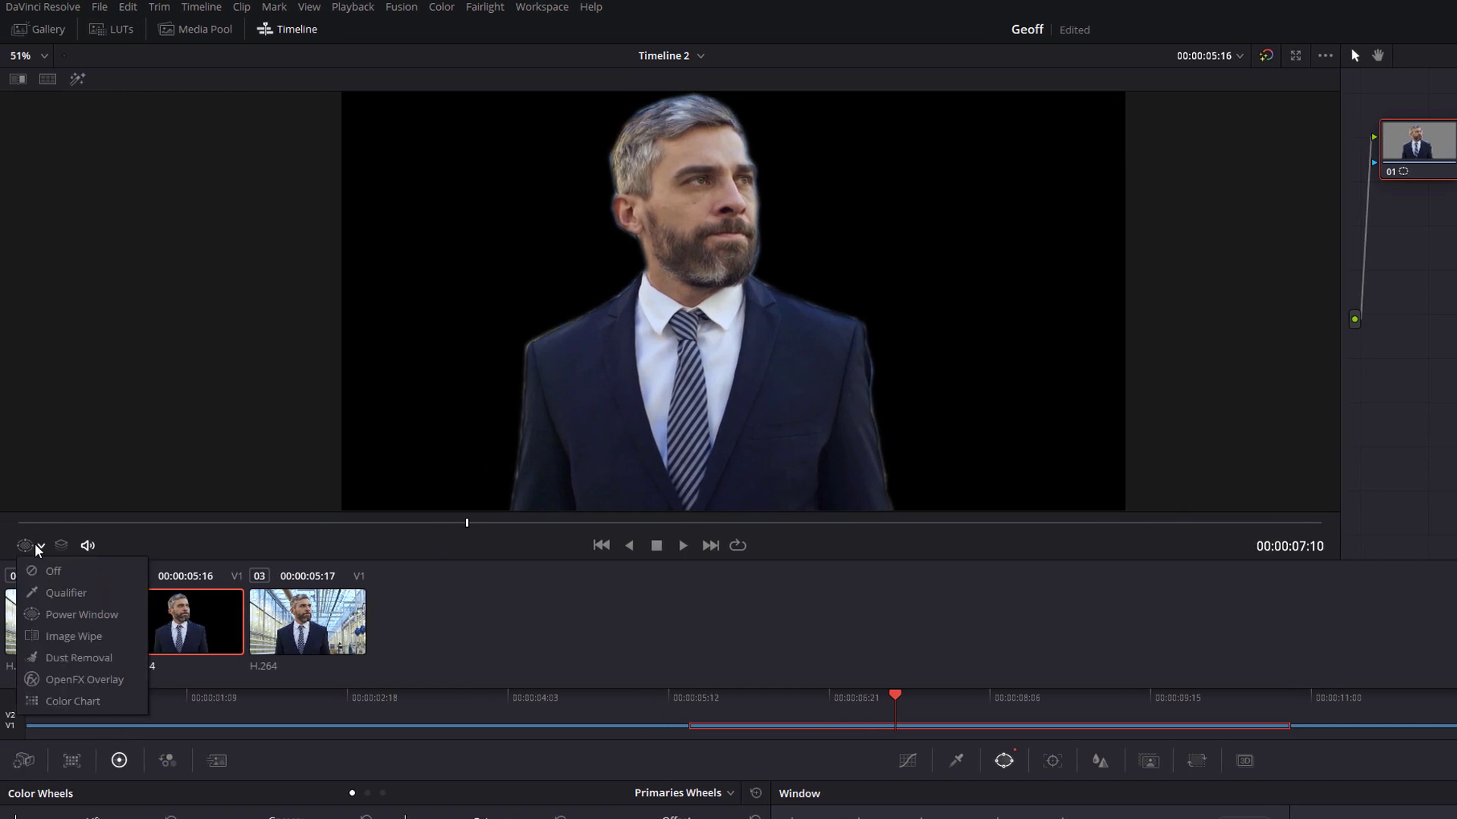
{"action": "left_click", "coordinate": [58, 615]}
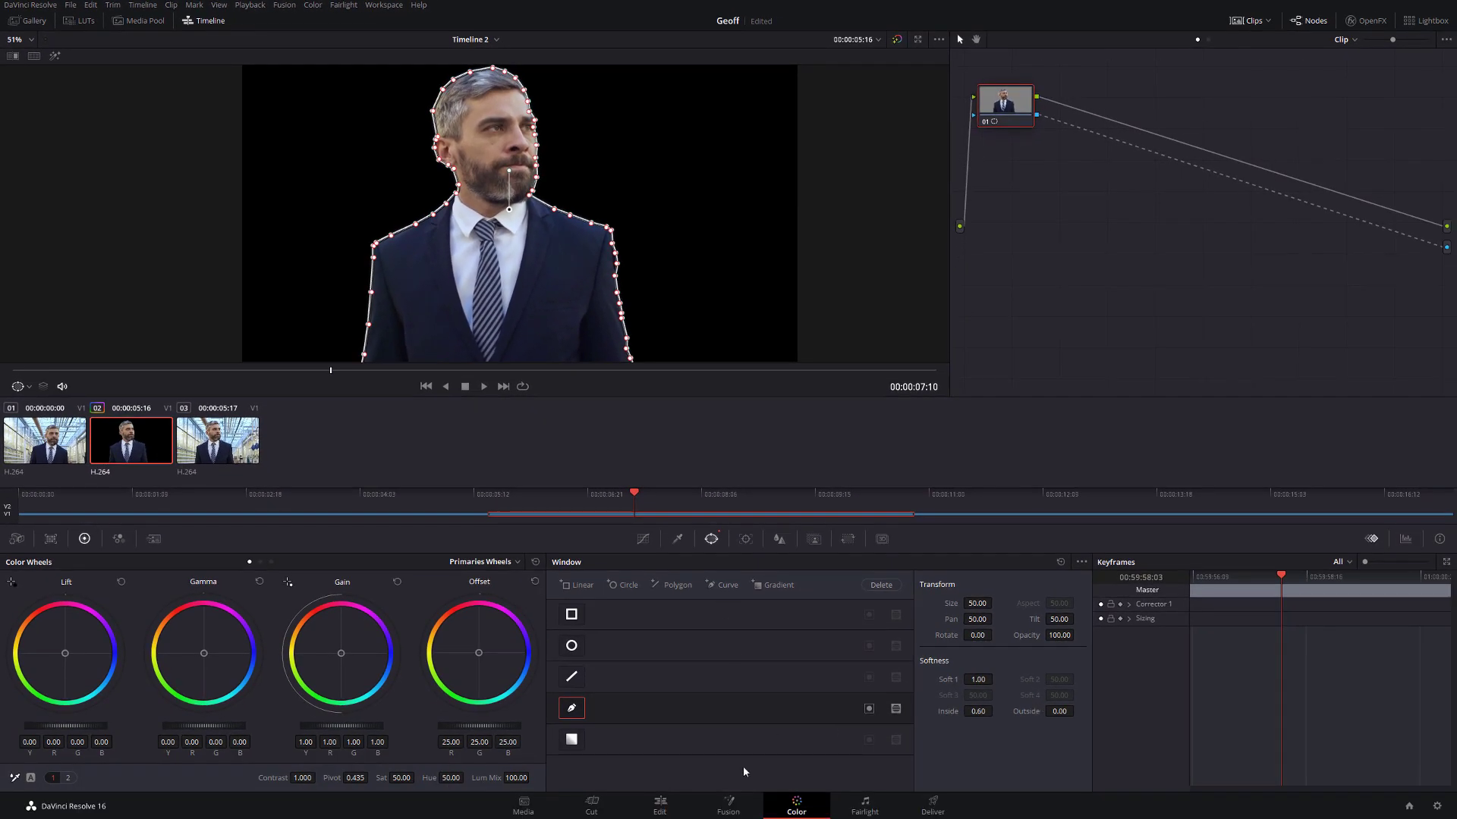
Step: On the Edit page, lift Geoff to Video 2 and lay the blue abstract comic image on Video 1, trimmed to fill the gap
{"action": "left_click", "coordinate": [660, 805]}
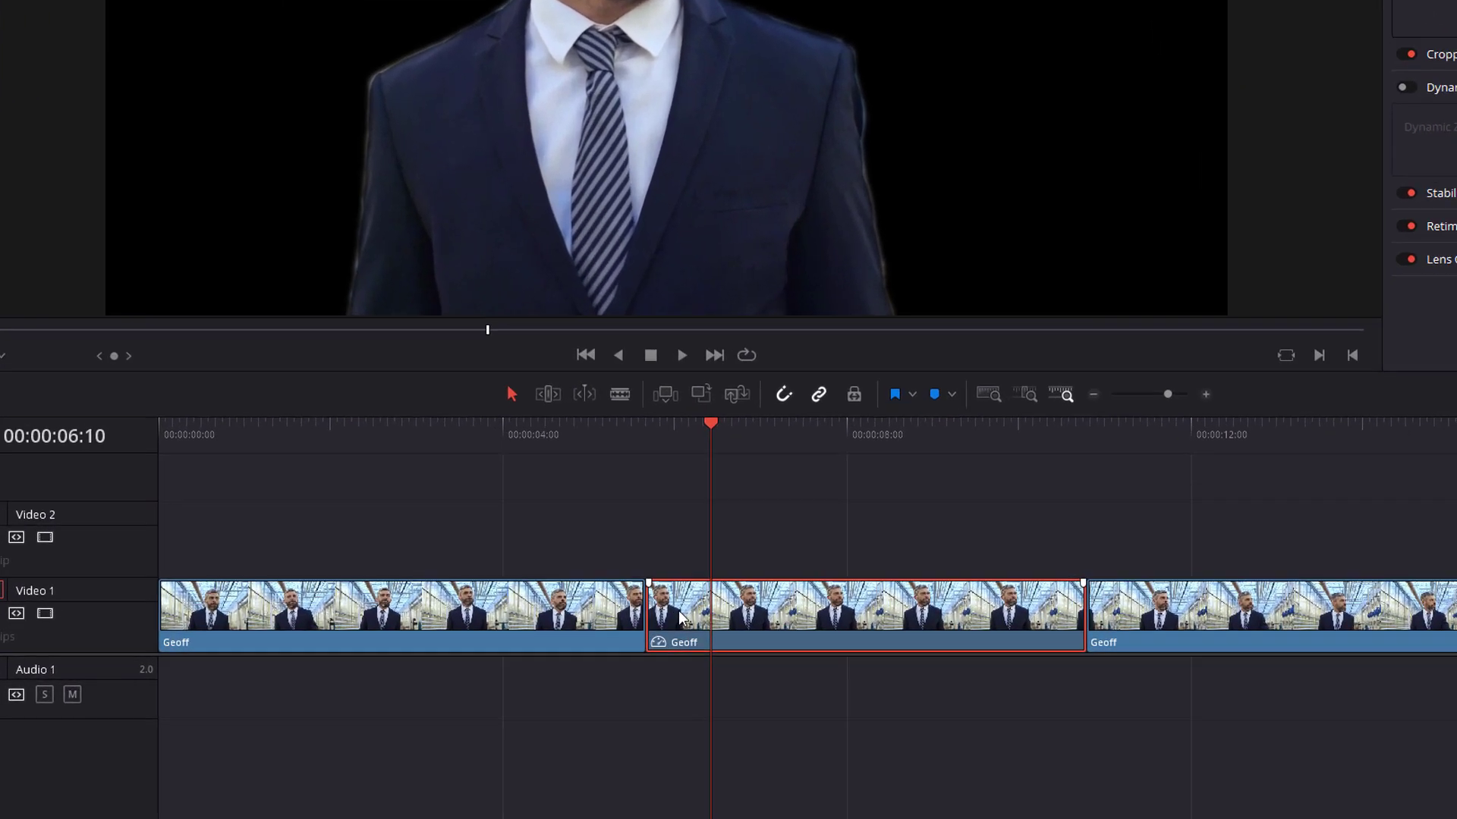
{"action": "left_click_drag", "start_coordinate": [759, 625], "coordinate": [757, 560]}
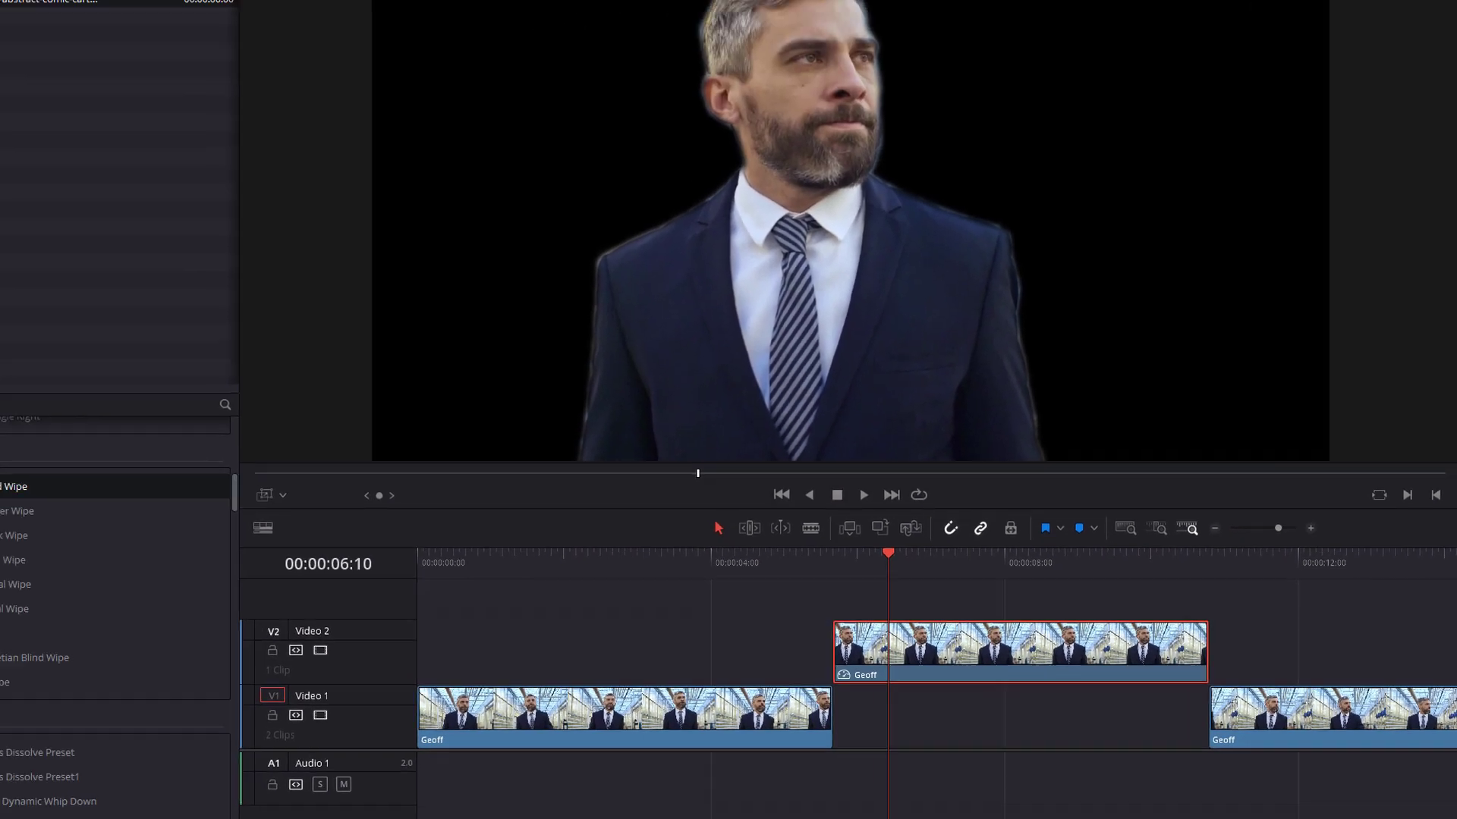
{"action": "left_click_drag", "start_coordinate": [195, 76], "coordinate": [893, 754]}
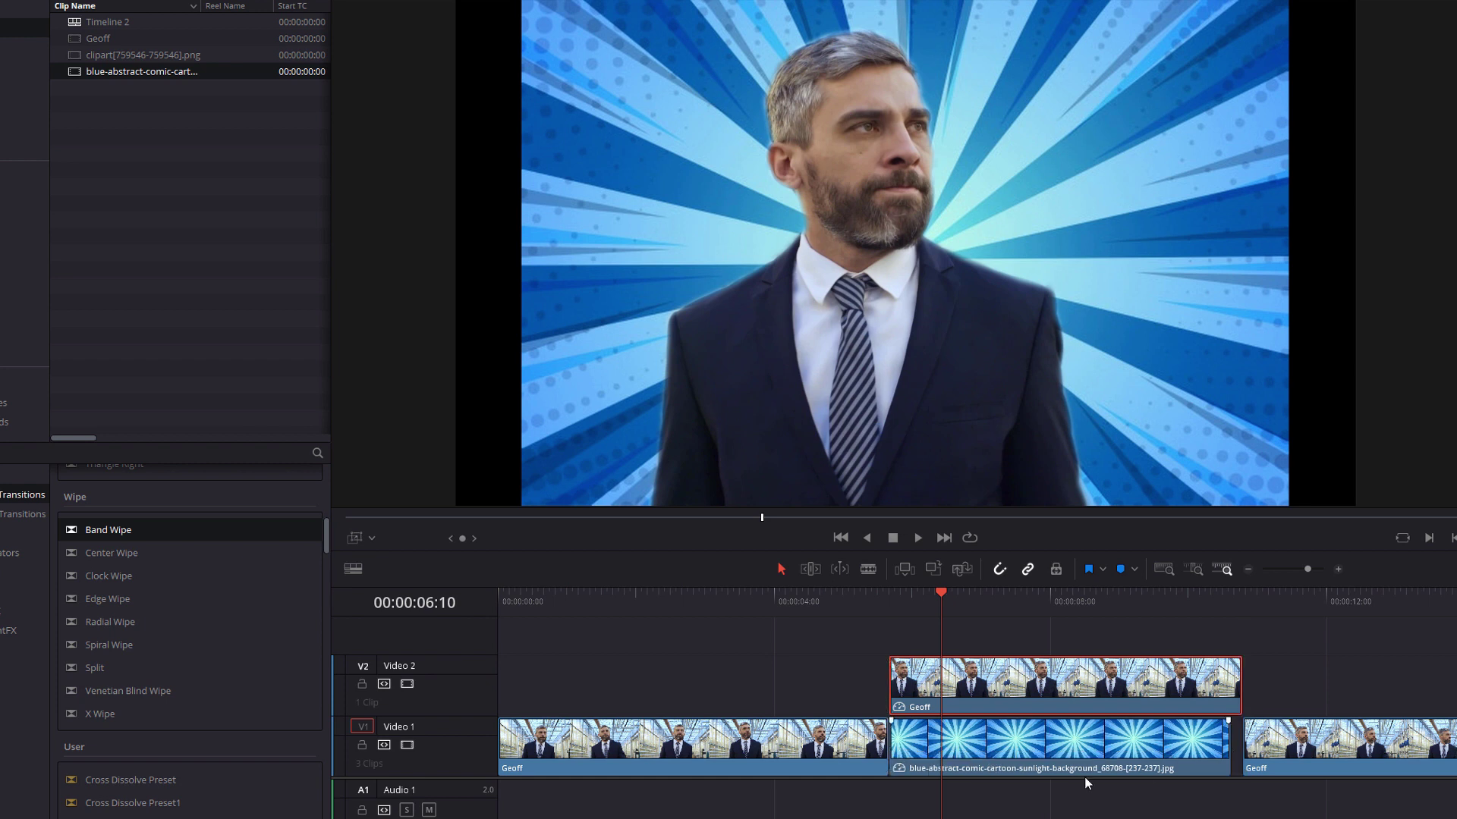
{"action": "left_click_drag", "start_coordinate": [1230, 747], "coordinate": [1235, 743]}
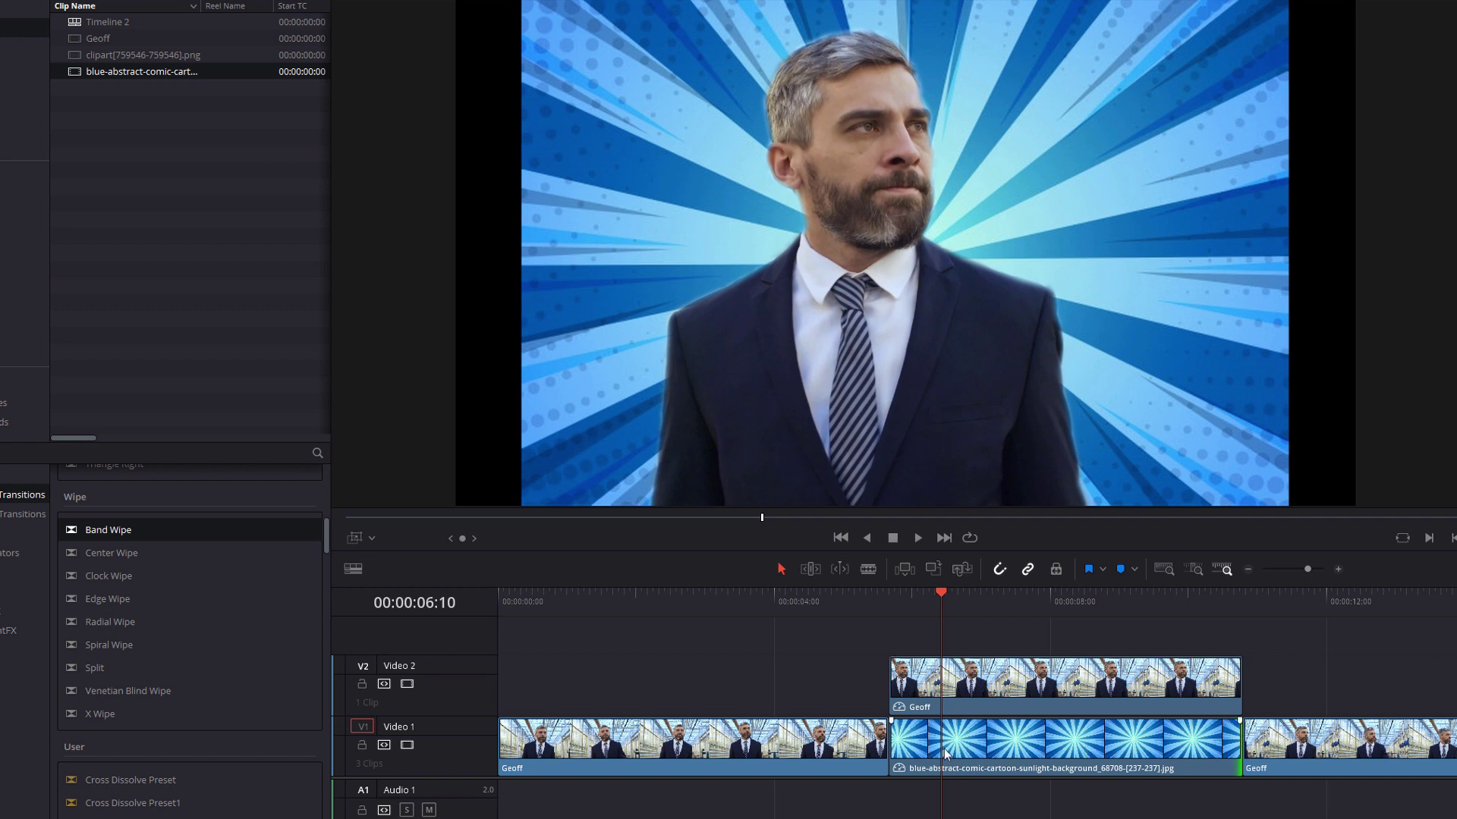
{"action": "left_click", "coordinate": [845, 598]}
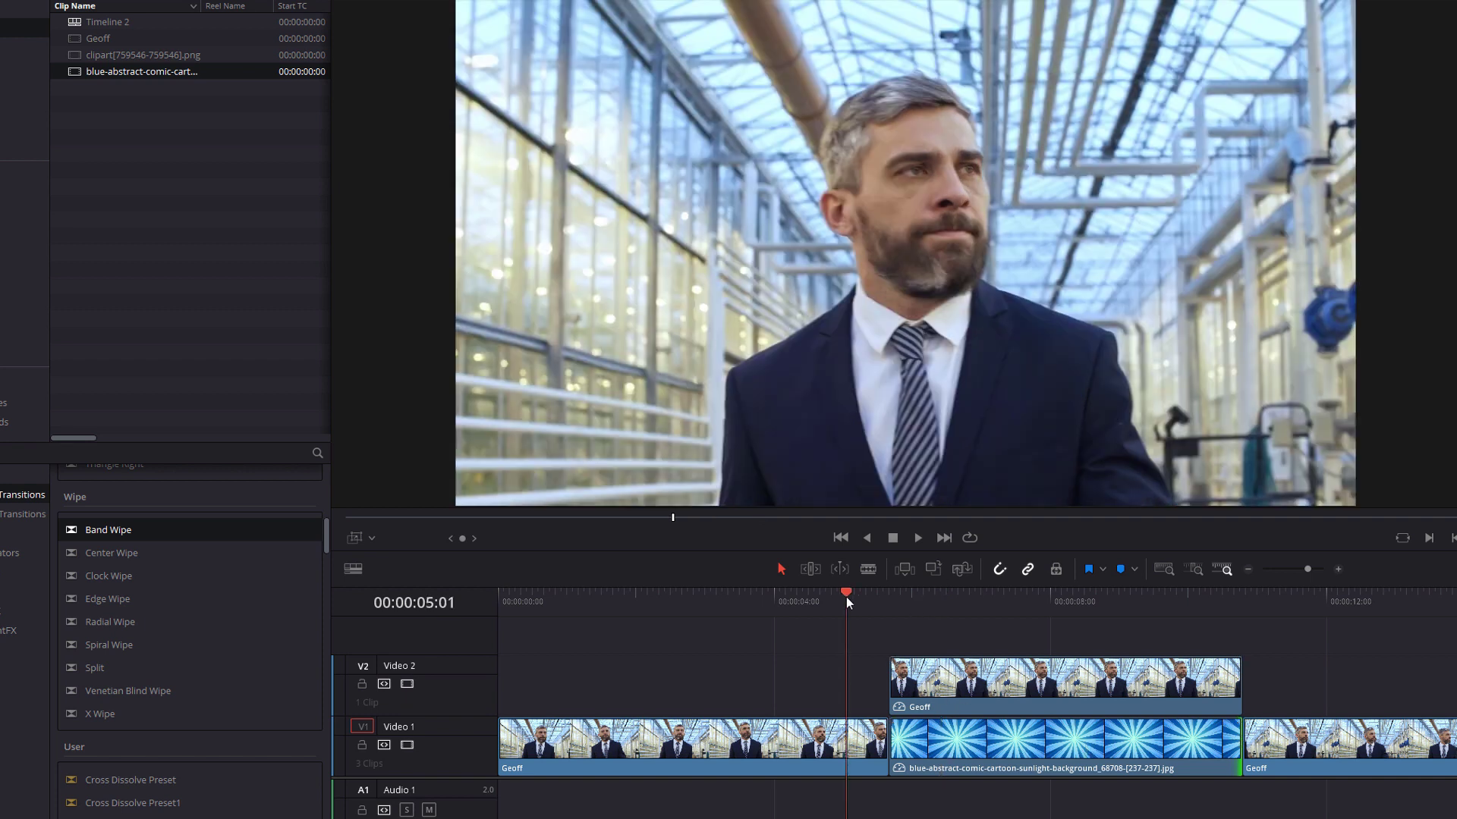
{"action": "key", "text": "space"}
{"action": "key", "text": "space"}
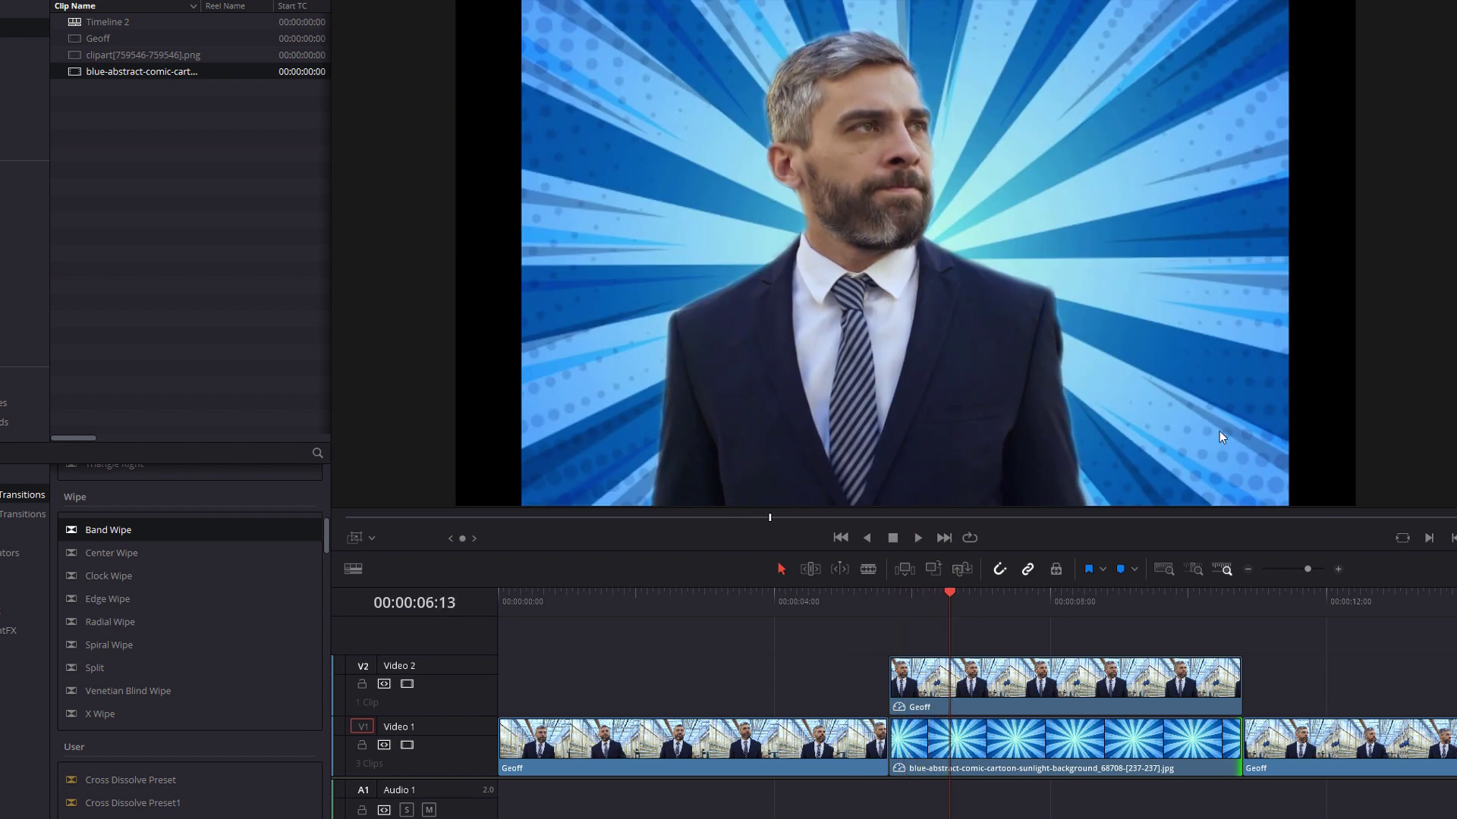
{"action": "key", "text": "space"}
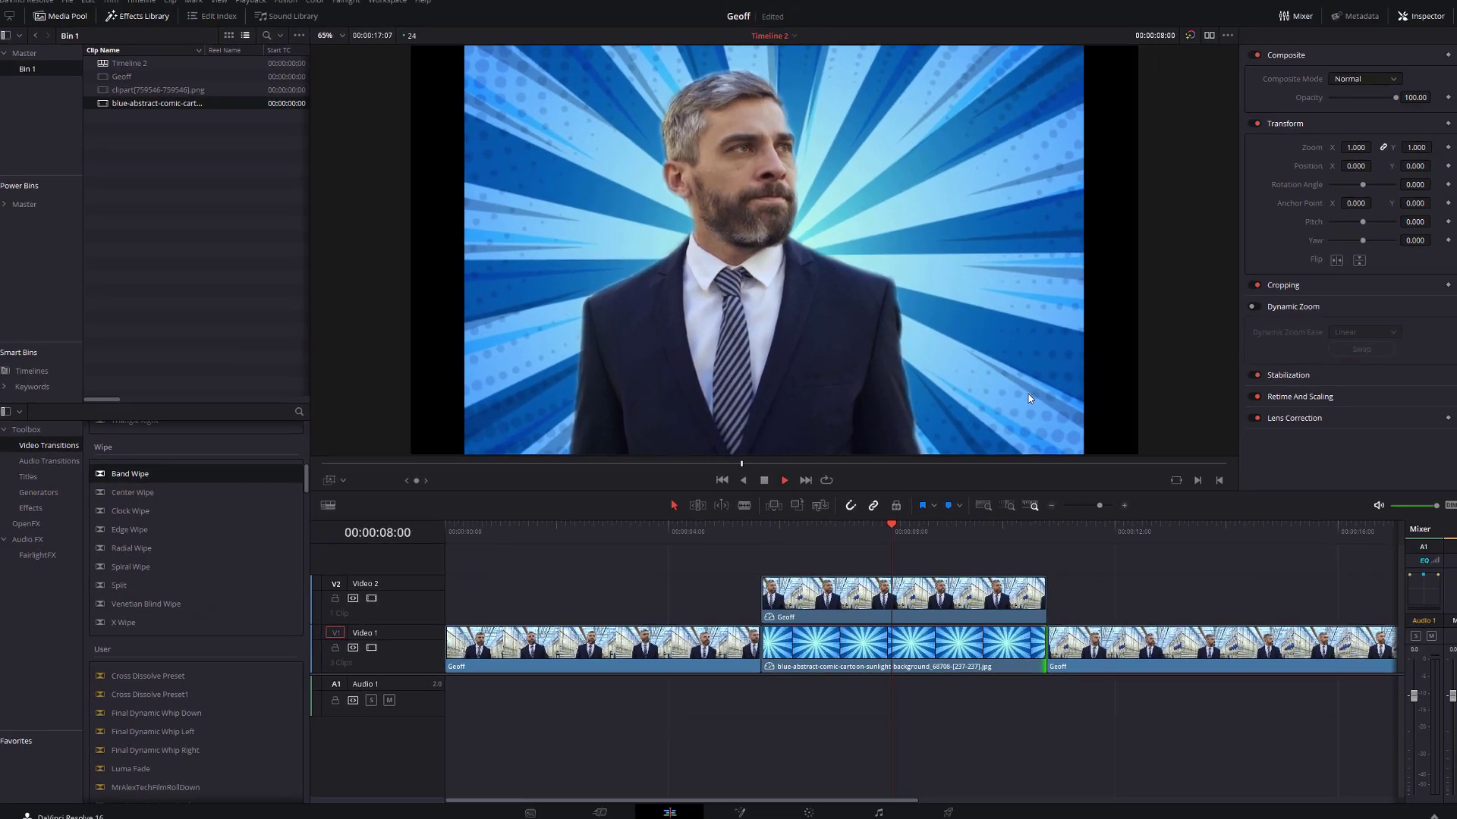
{"action": "key", "text": "space"}
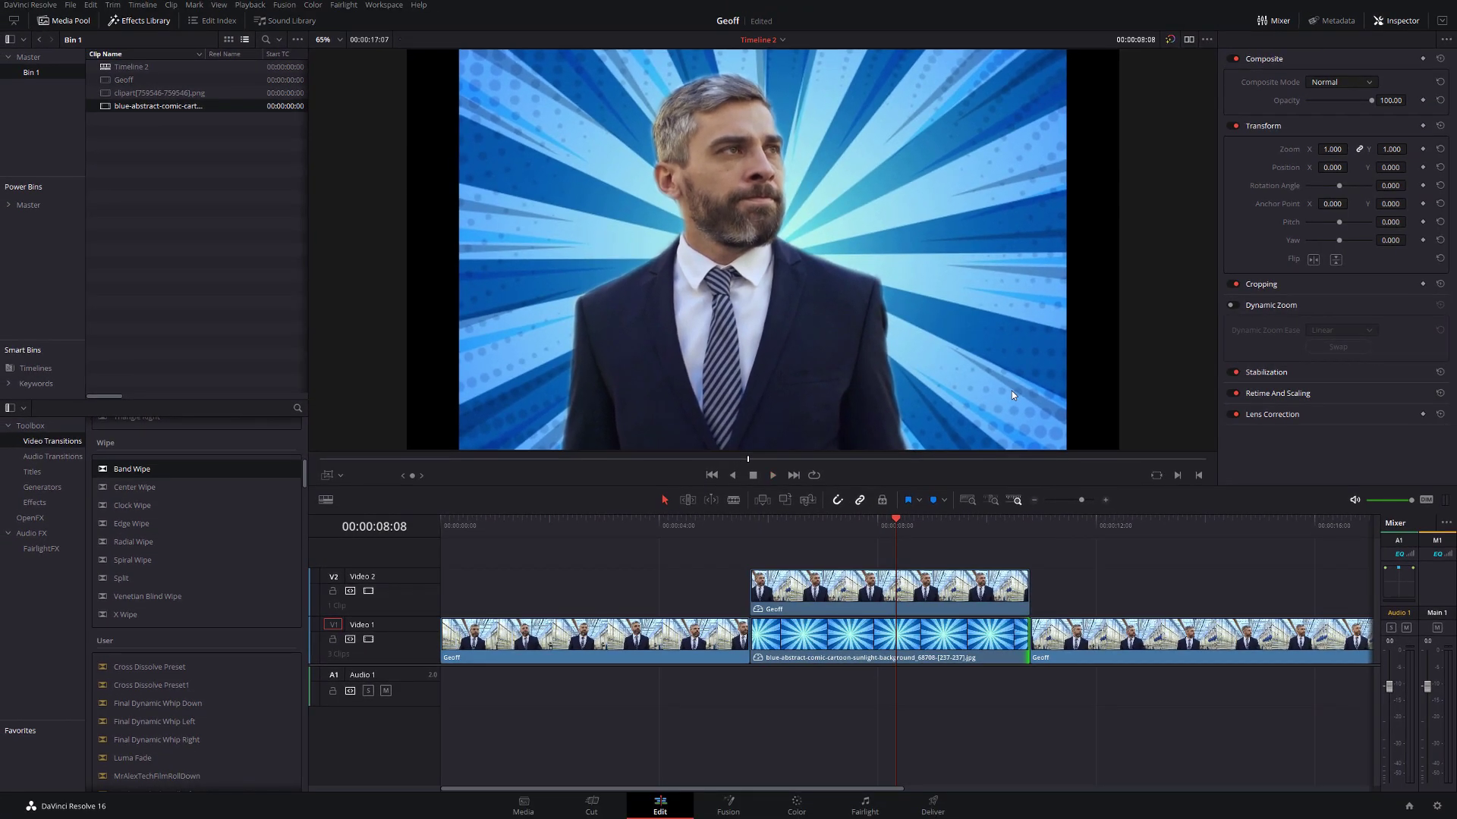
{"action": "key", "text": "space"}
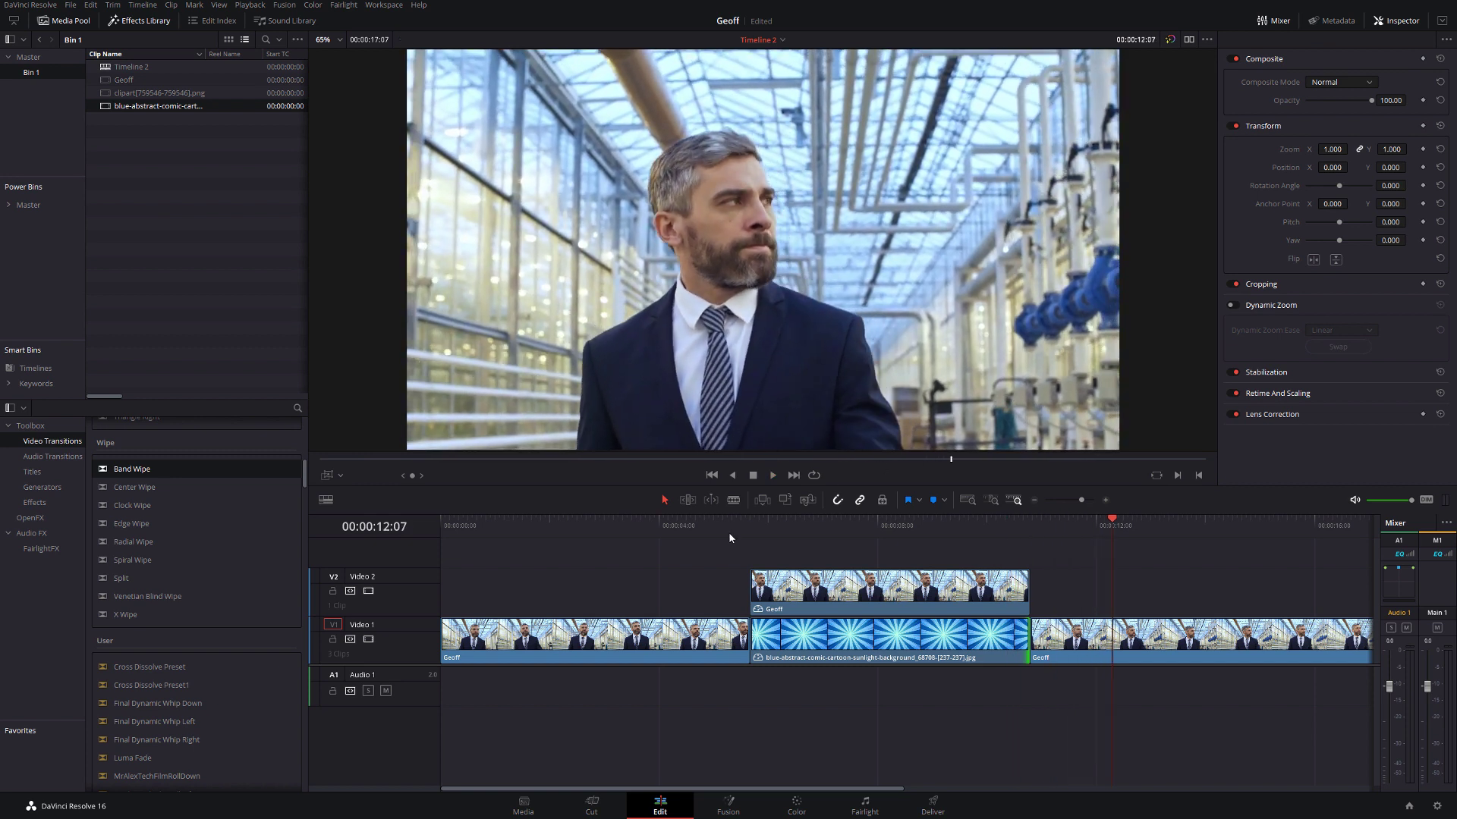
{"action": "left_click", "coordinate": [732, 527]}
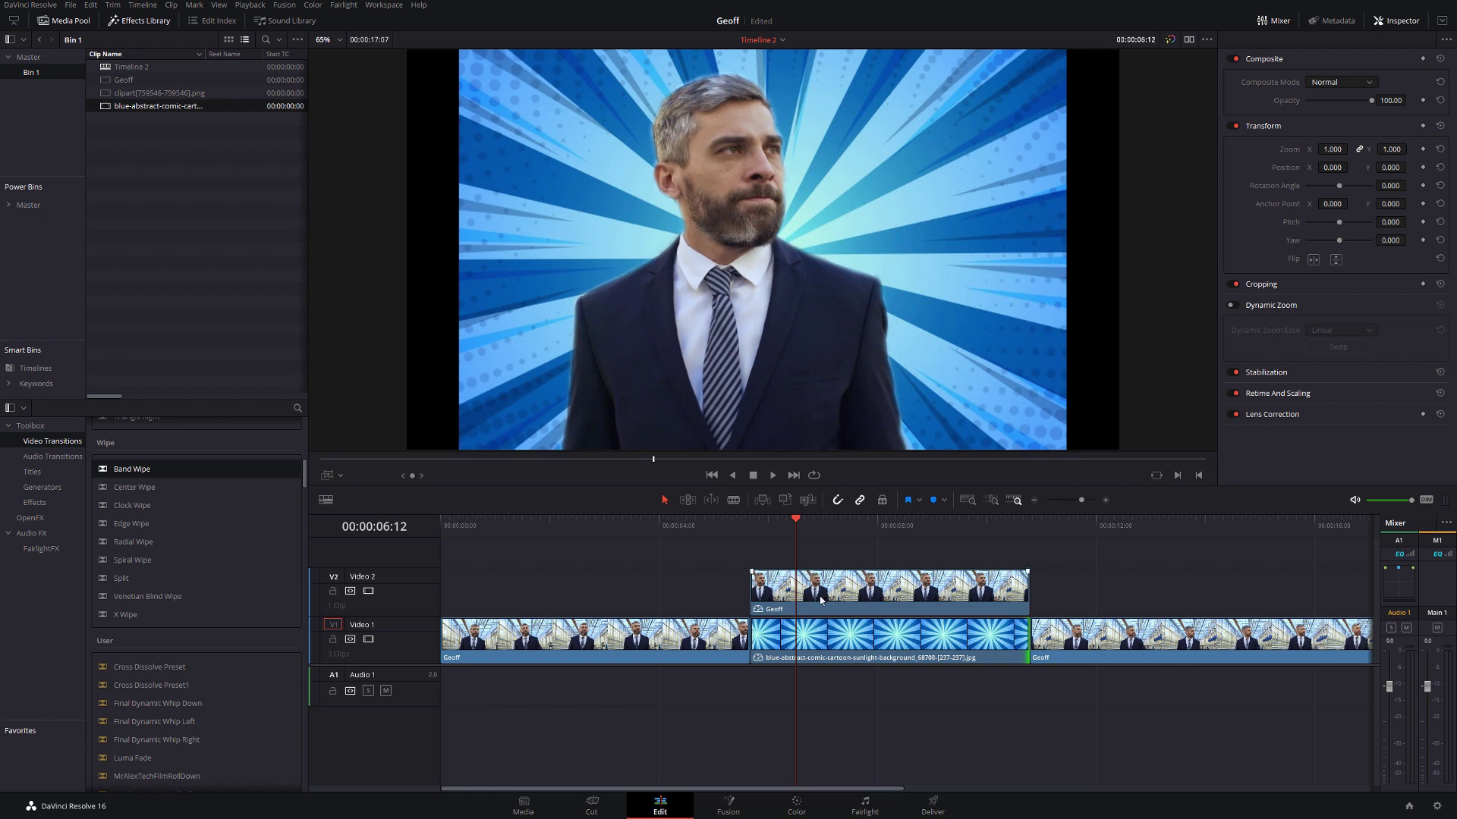
{"action": "left_click", "coordinate": [801, 611]}
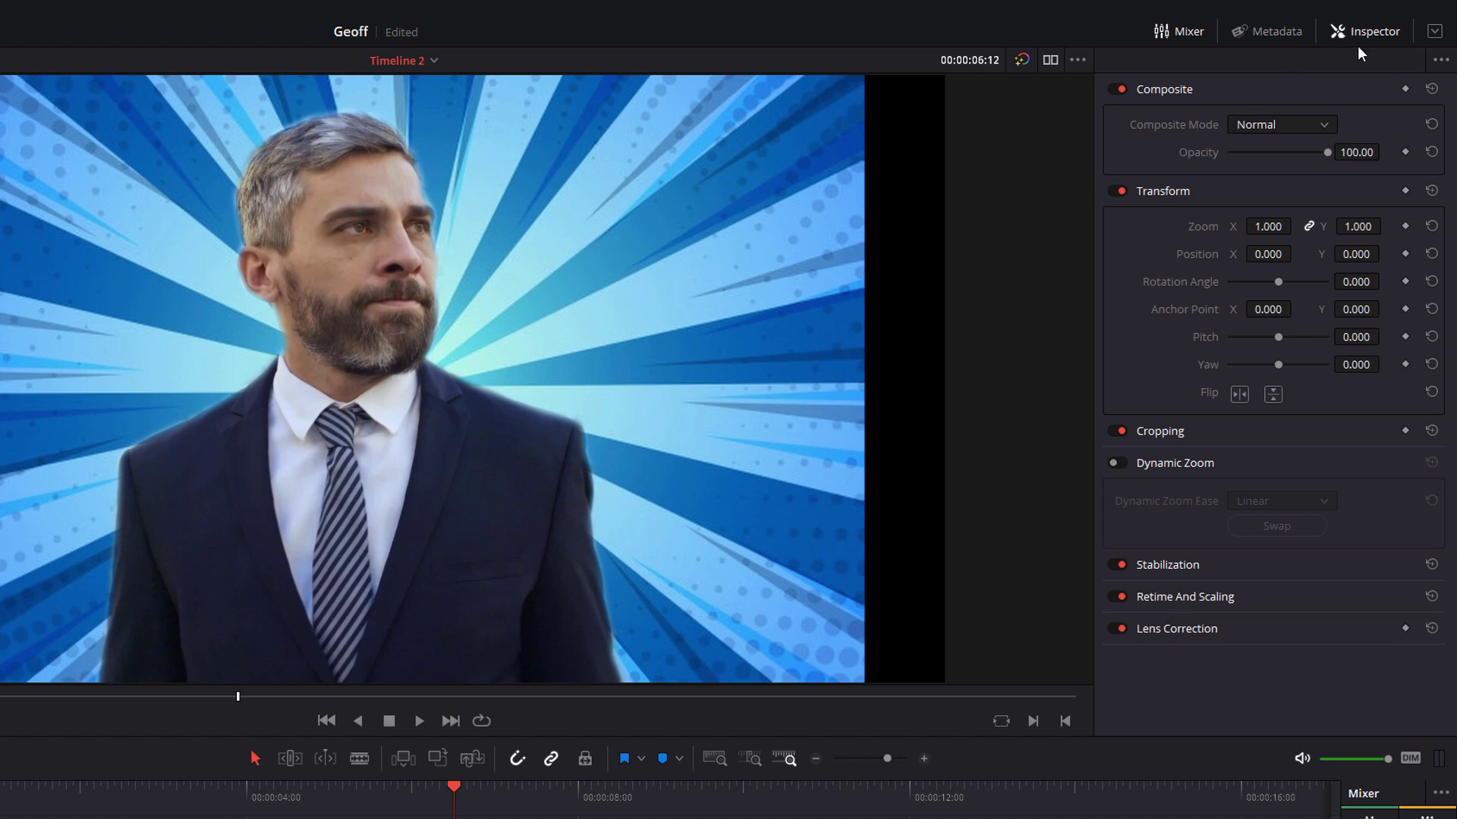
{"action": "left_click", "coordinate": [1122, 462]}
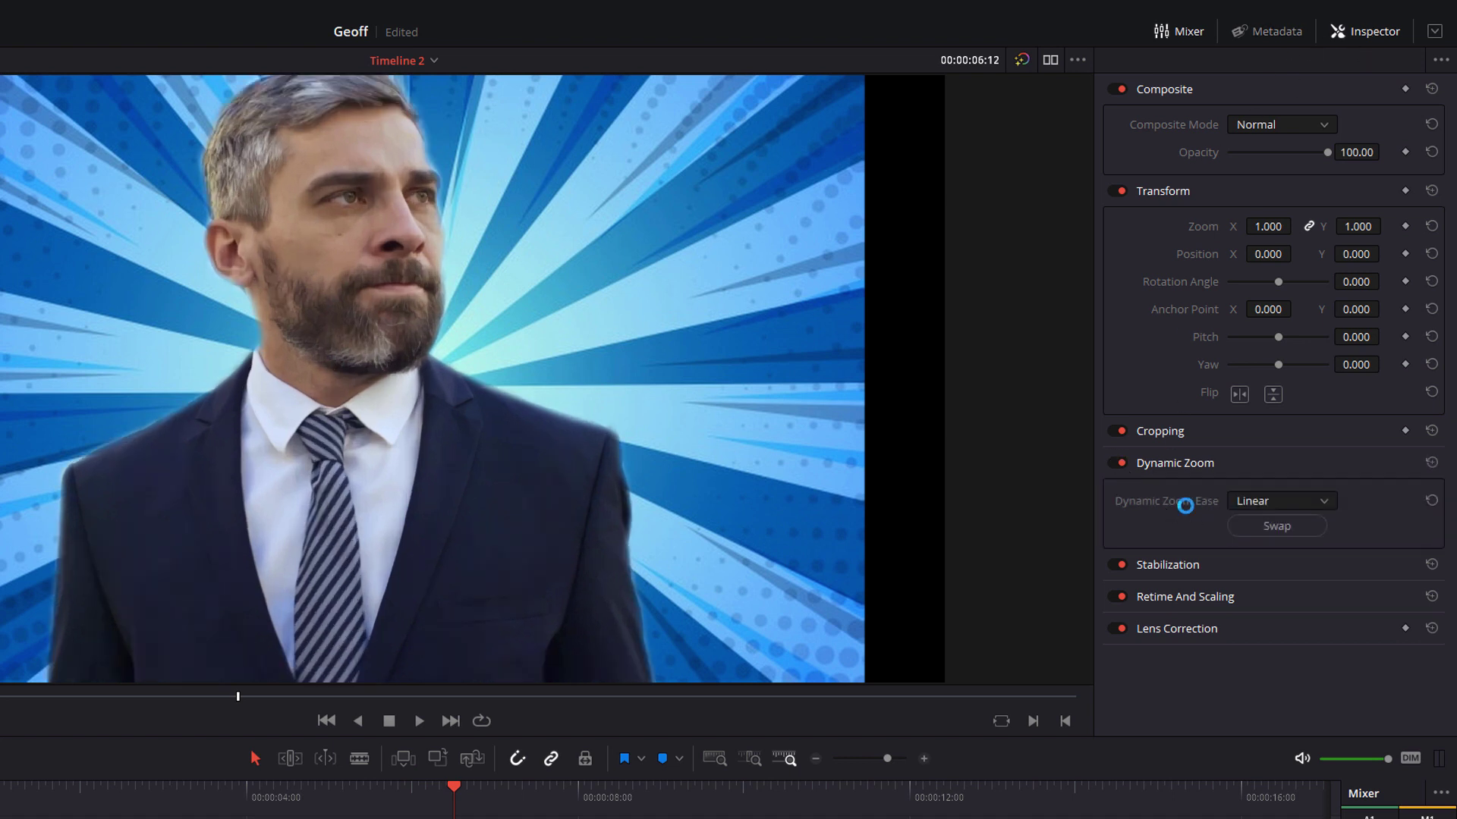
Step: Set Dynamic Zoom easing to Ease In and Out and widen its start and end frames in the viewer
{"action": "left_click", "coordinate": [1263, 504]}
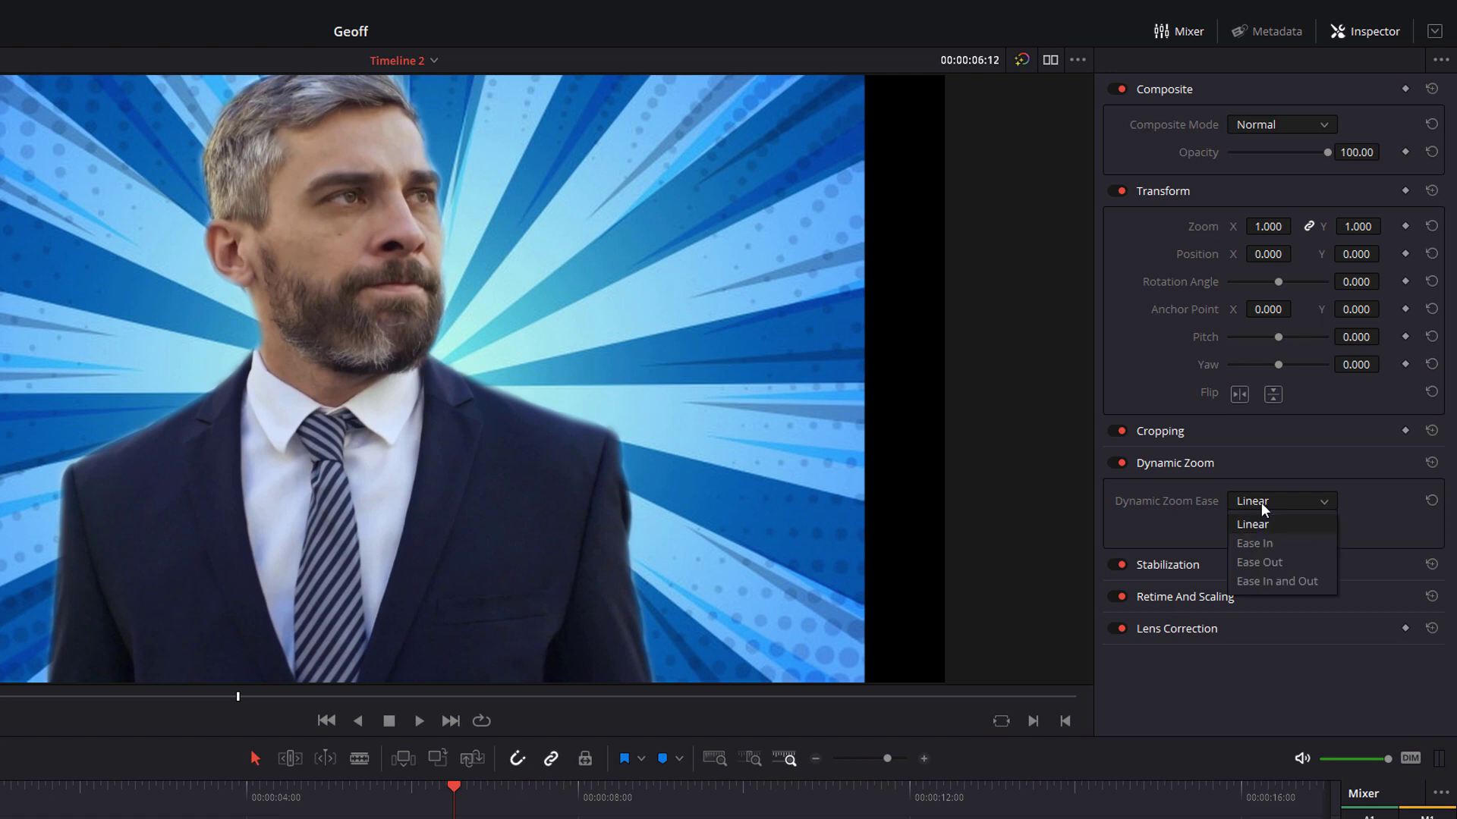
{"action": "left_click", "coordinate": [1268, 581]}
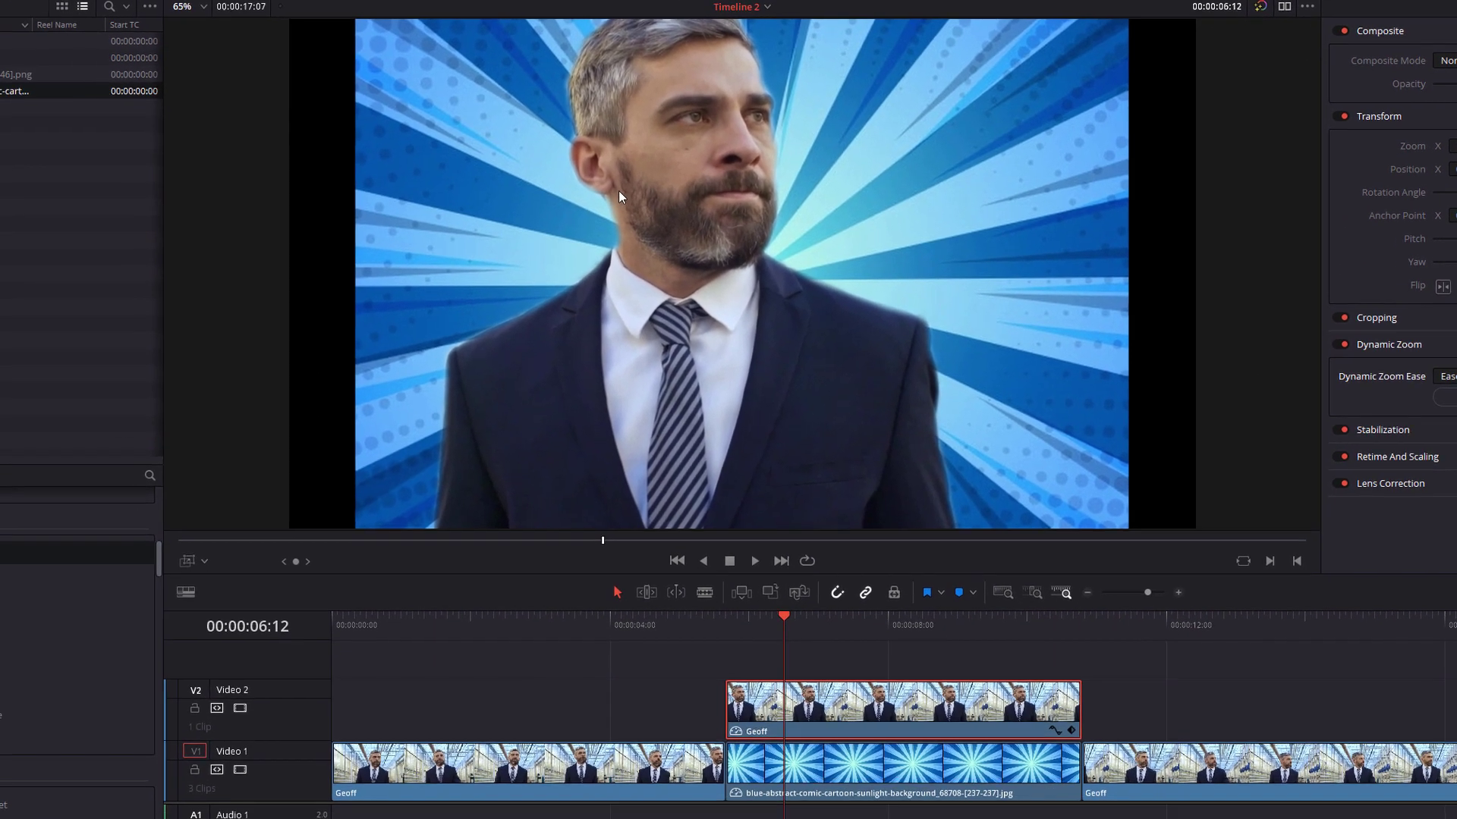
{"action": "left_click", "coordinate": [206, 562]}
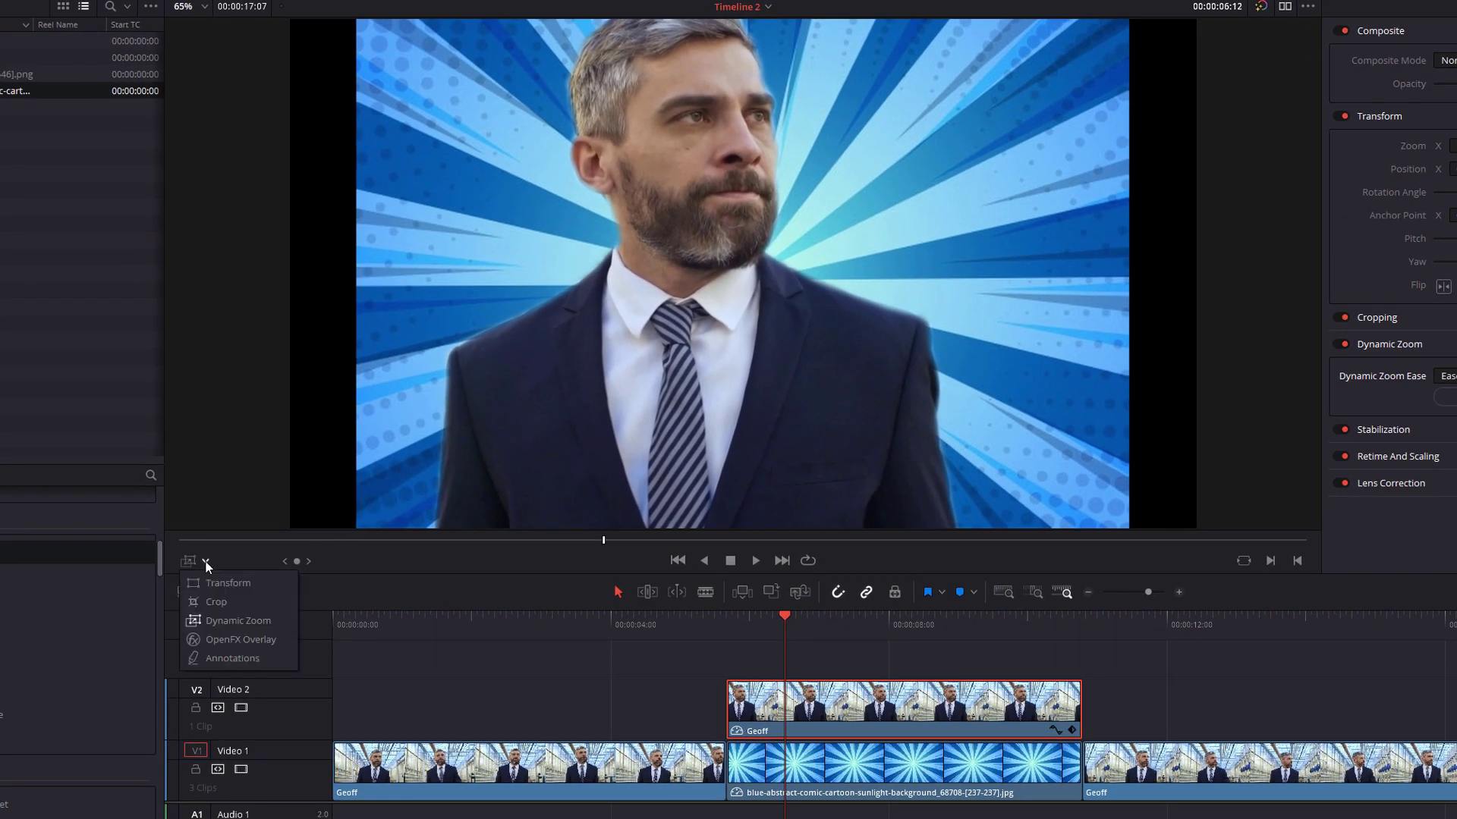
{"action": "left_click", "coordinate": [224, 623]}
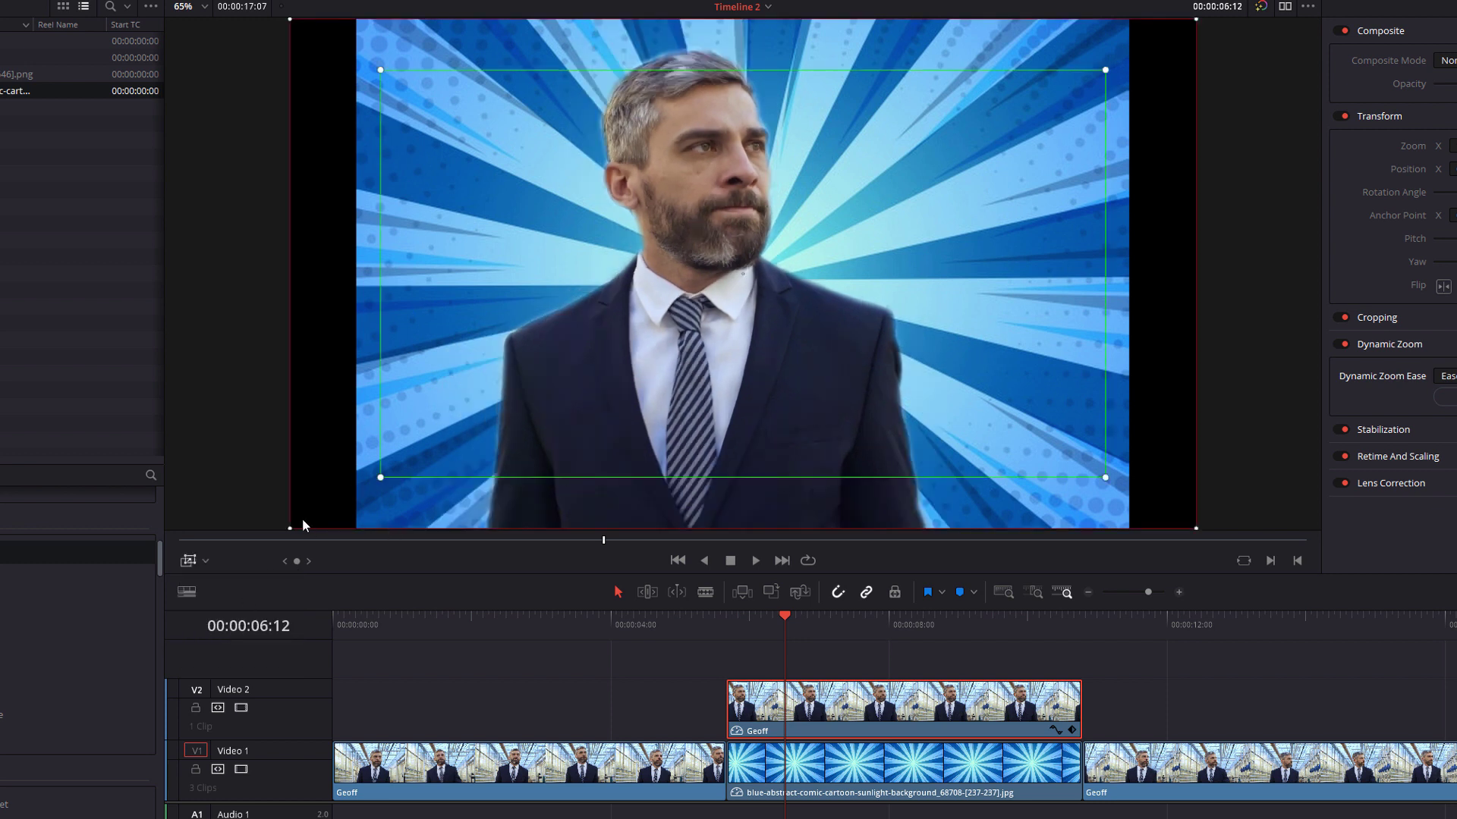
{"action": "left_click_drag", "start_coordinate": [380, 476], "coordinate": [284, 525]}
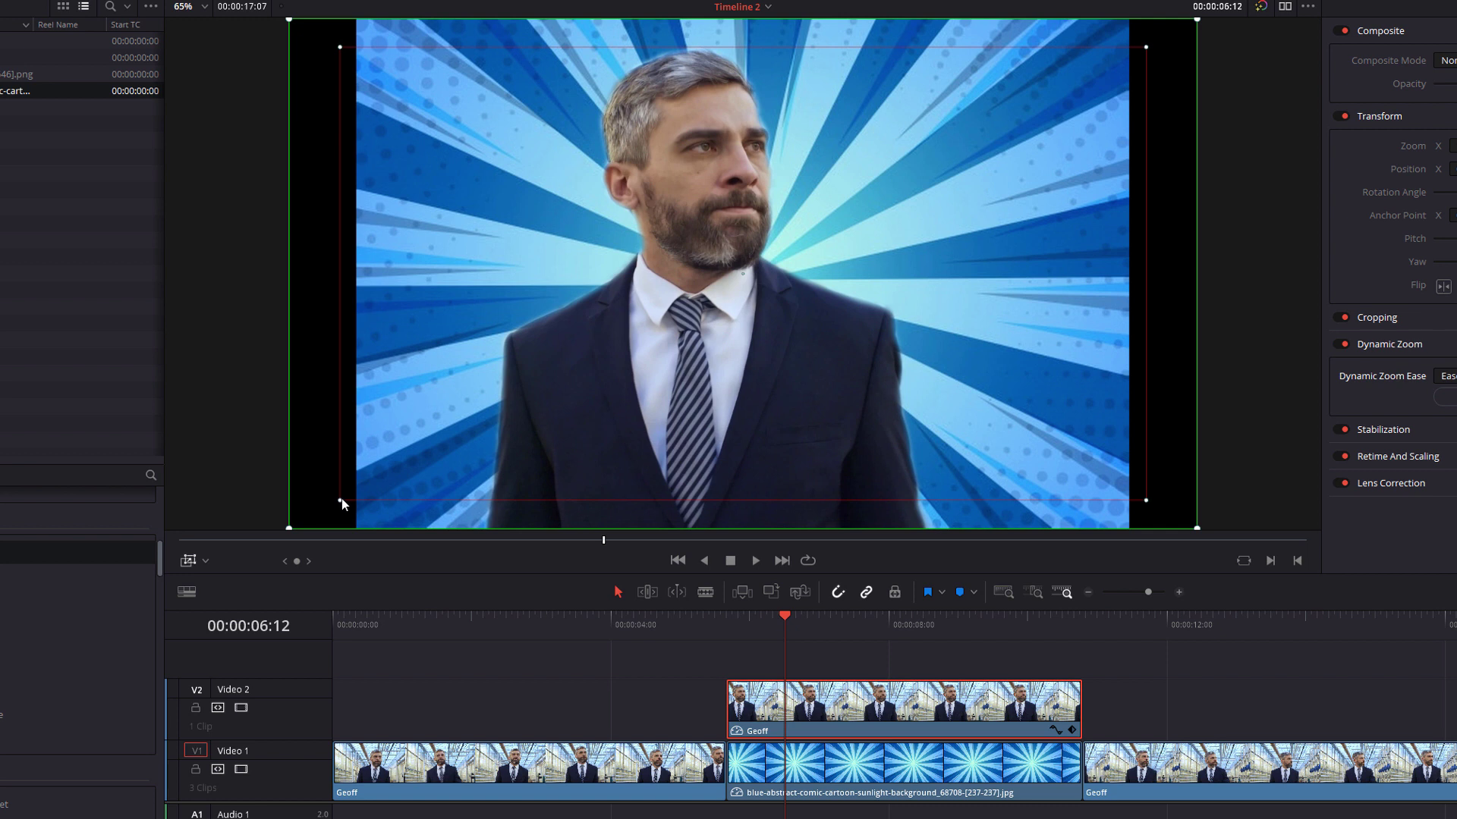
{"action": "left_click_drag", "start_coordinate": [342, 499], "coordinate": [319, 517]}
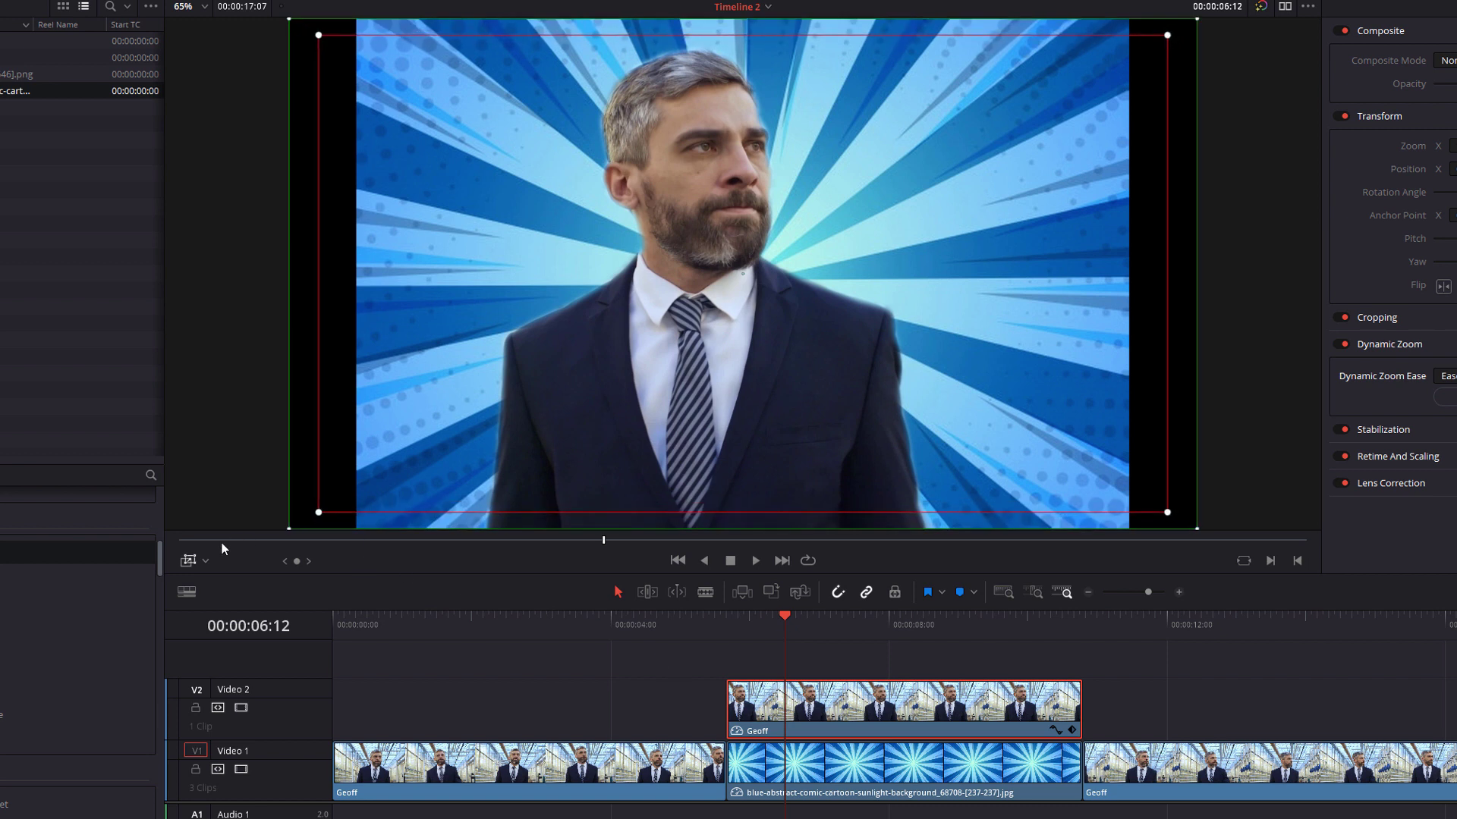
{"action": "left_click", "coordinate": [189, 562]}
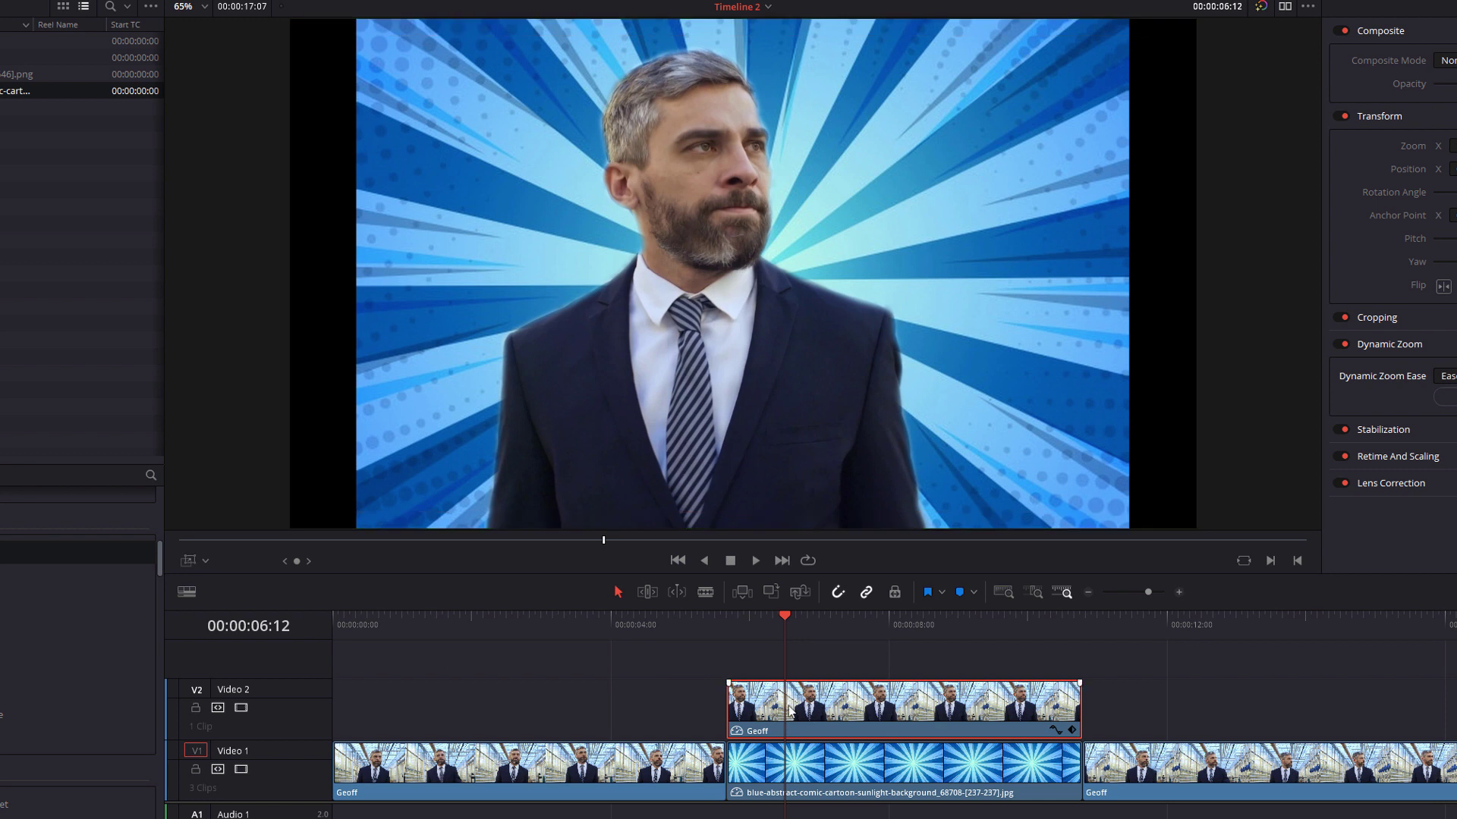
{"action": "left_click", "coordinate": [692, 617]}
{"action": "key", "text": "space"}
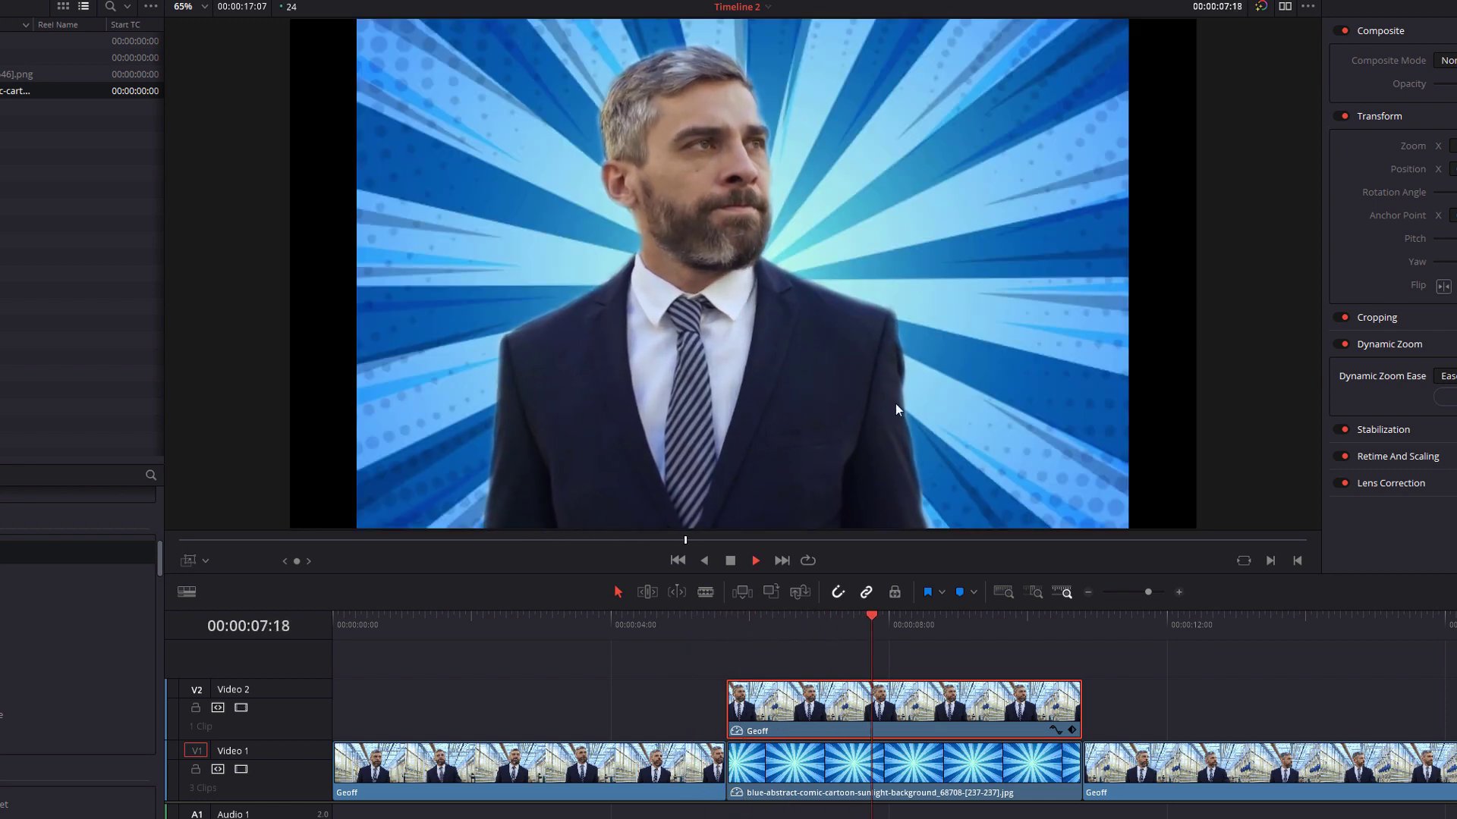
{"action": "key", "text": "space"}
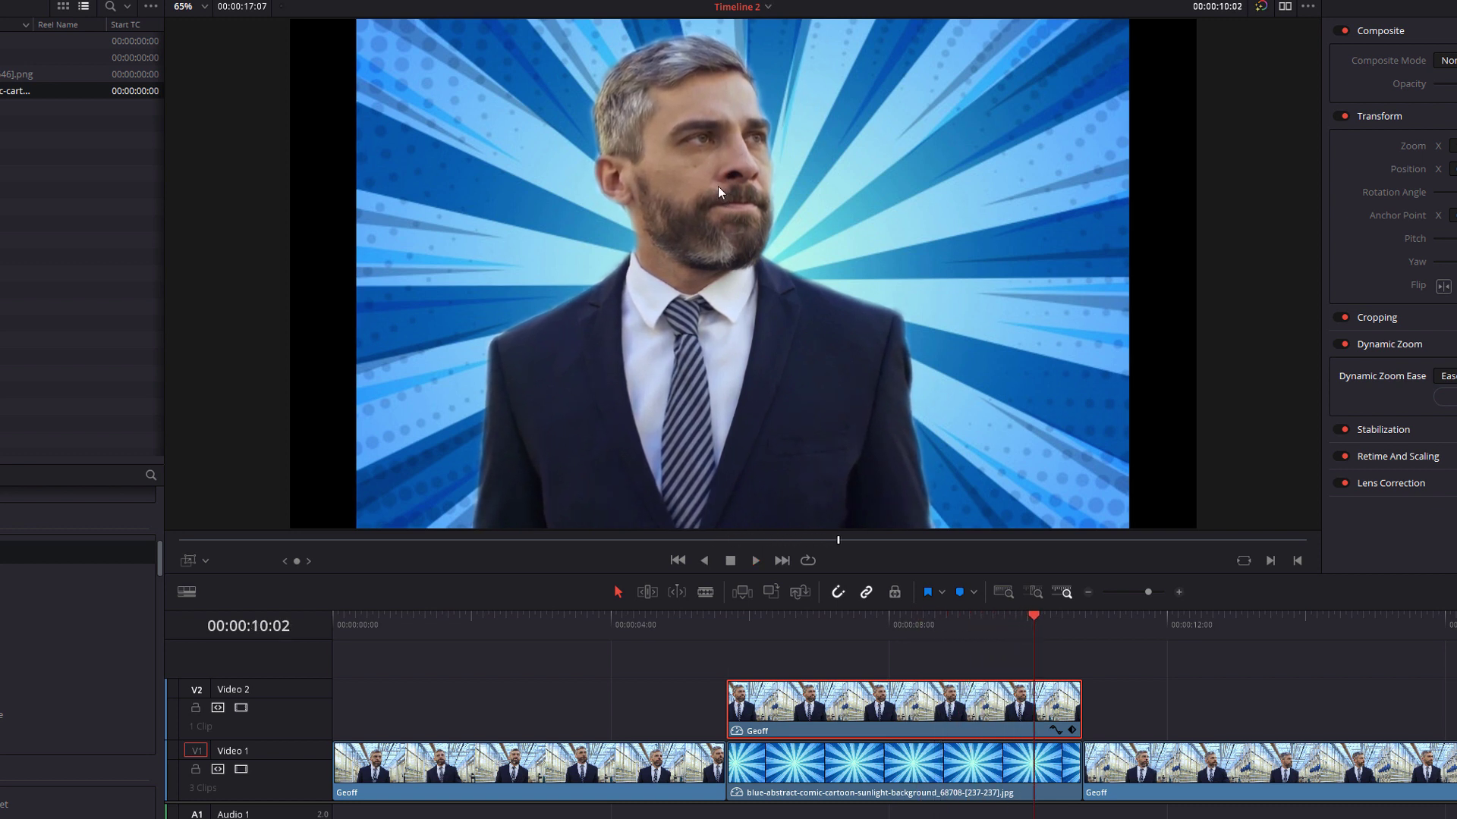
{"action": "left_click", "coordinate": [926, 774]}
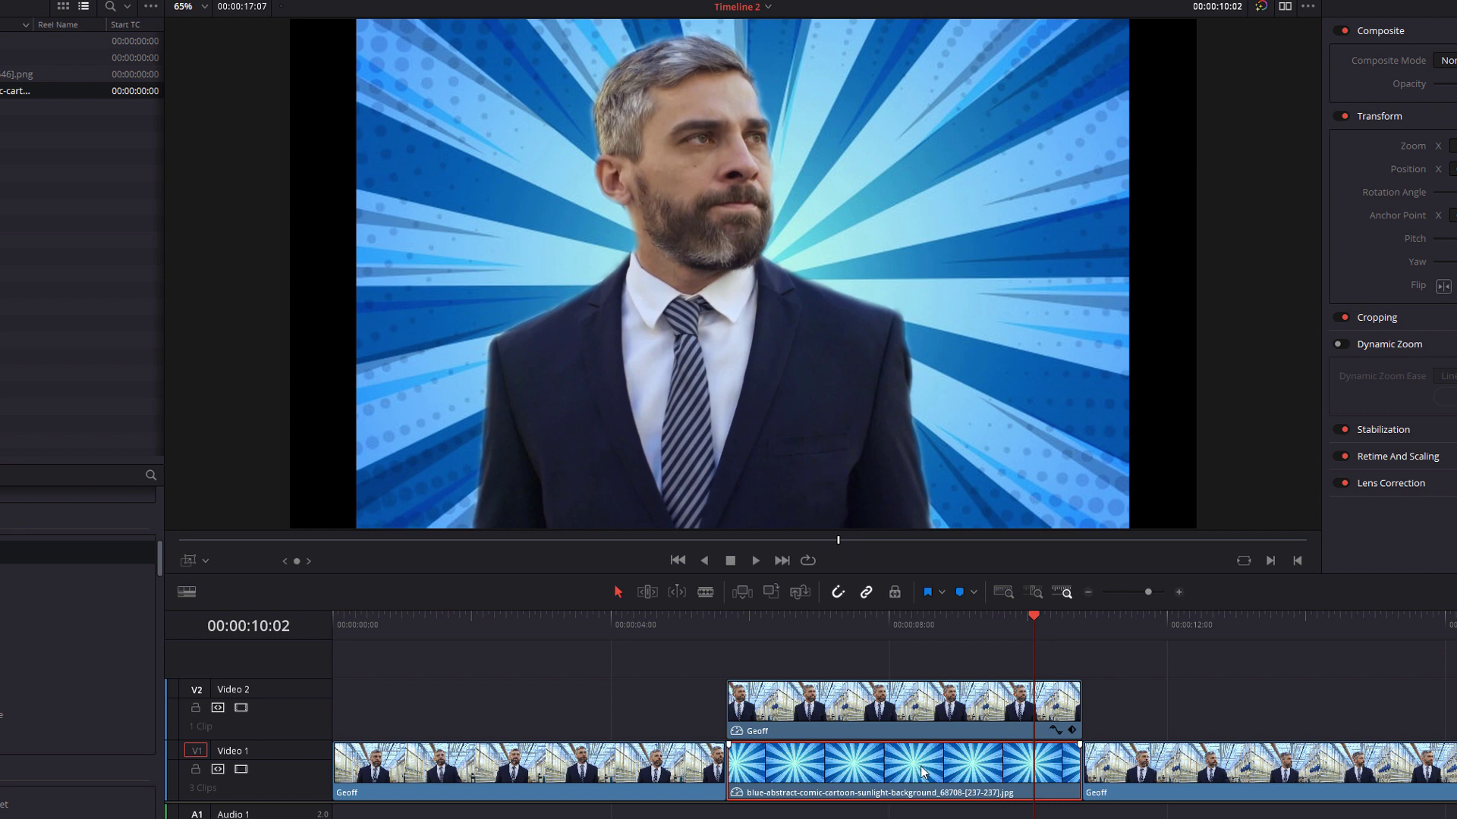
{"action": "left_click", "coordinate": [709, 626]}
{"action": "key", "text": "space"}
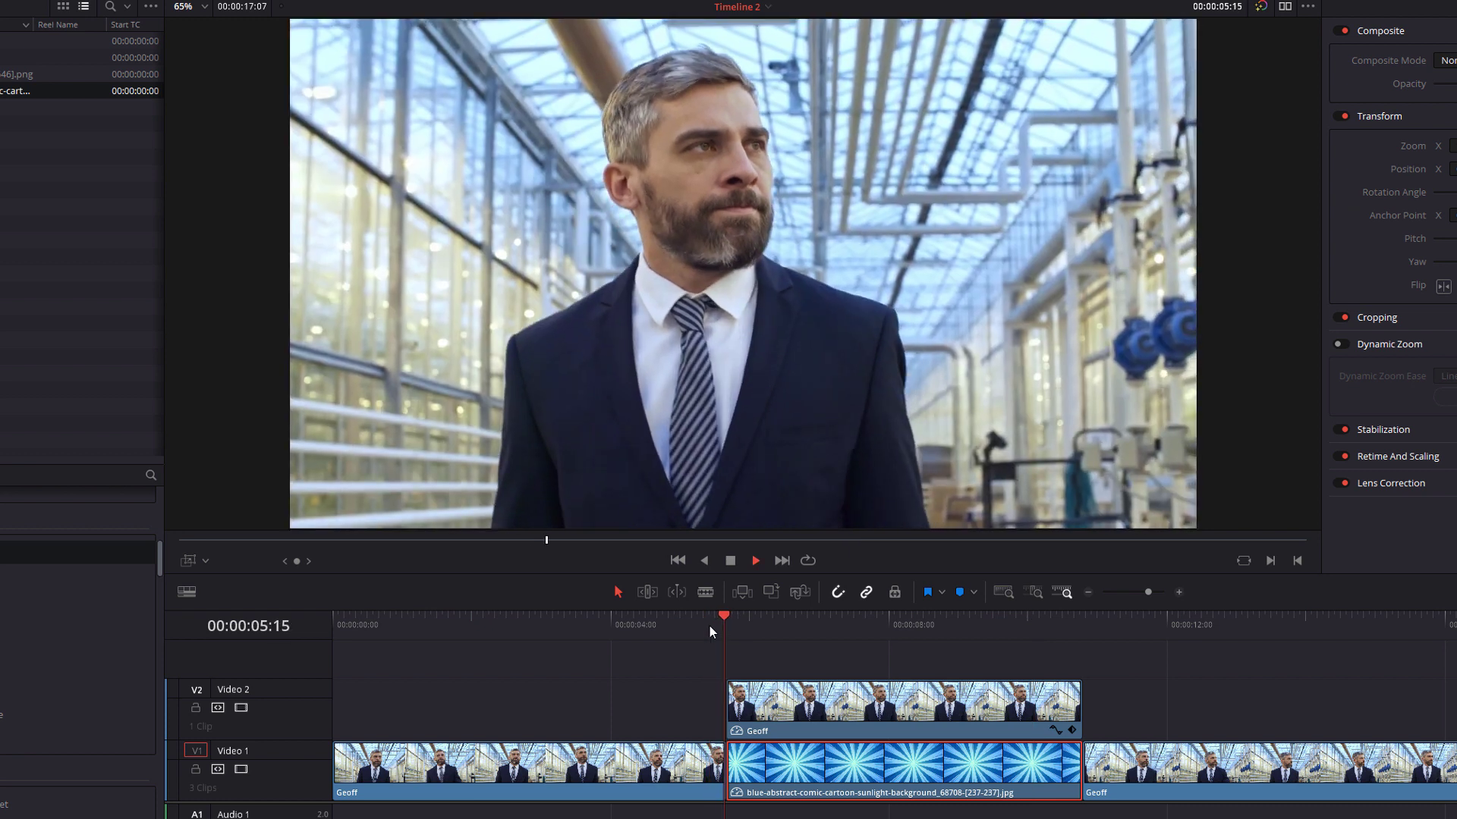
Step: Move Geoff up to Video 3 and place the paint-splatter PNG on Video 2 and Video 4
{"action": "key", "text": "space"}
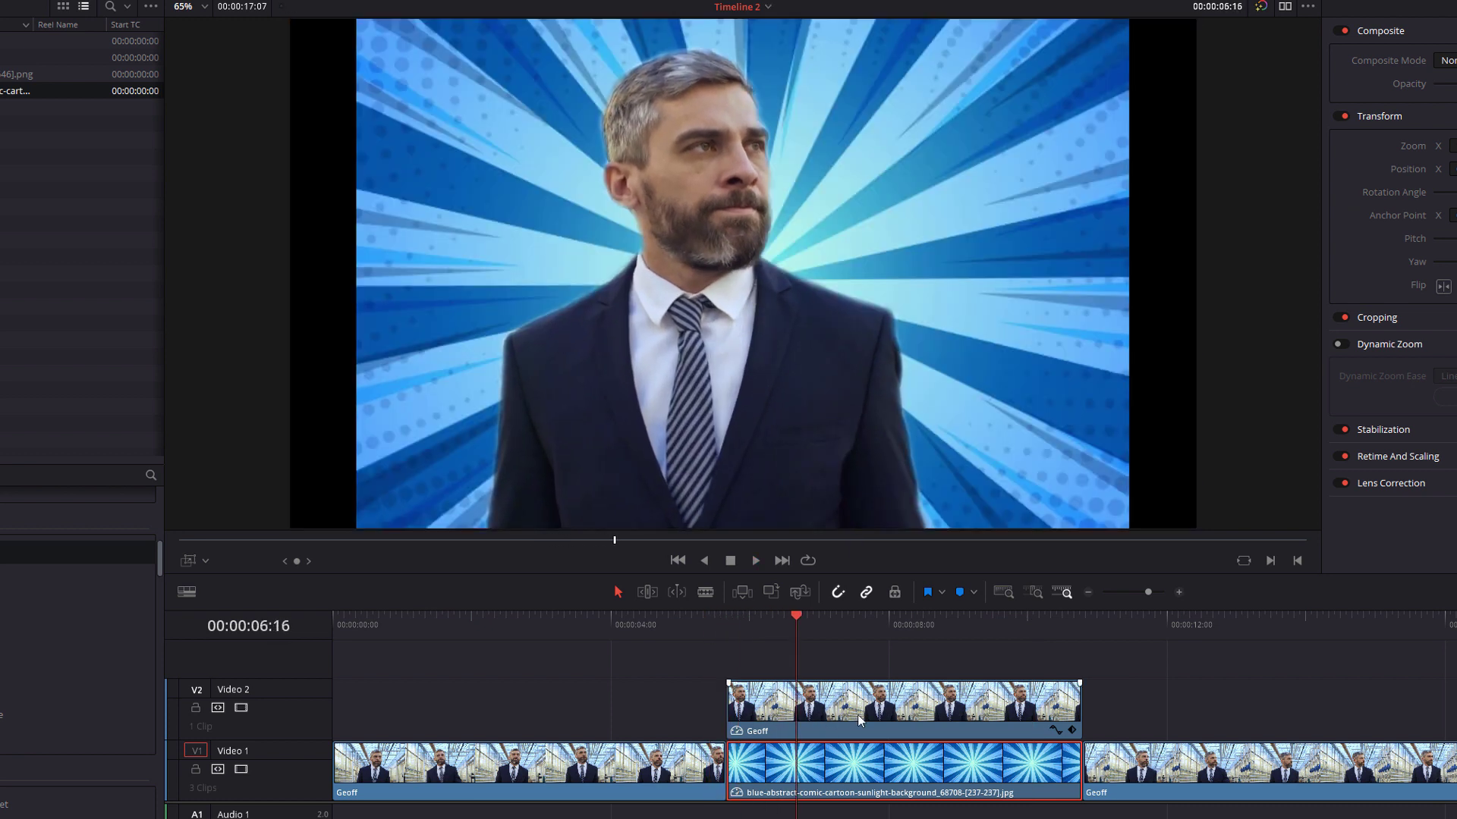
{"action": "left_click", "coordinate": [857, 695]}
{"action": "left_click_drag", "start_coordinate": [858, 697], "coordinate": [858, 676]}
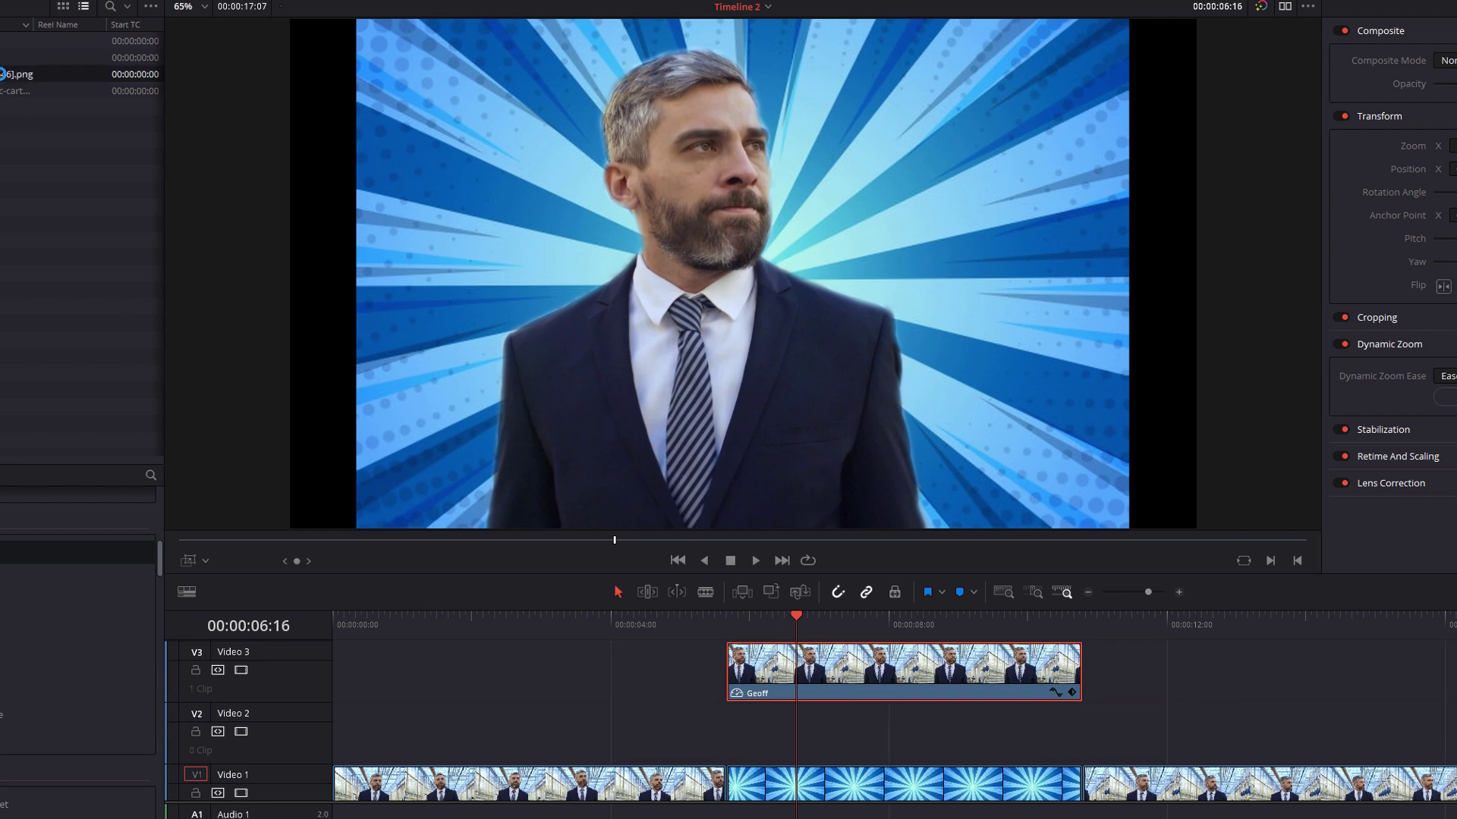
{"action": "double_click", "coordinate": [9, 76]}
{"action": "left_click_drag", "start_coordinate": [9, 81], "coordinate": [763, 730]}
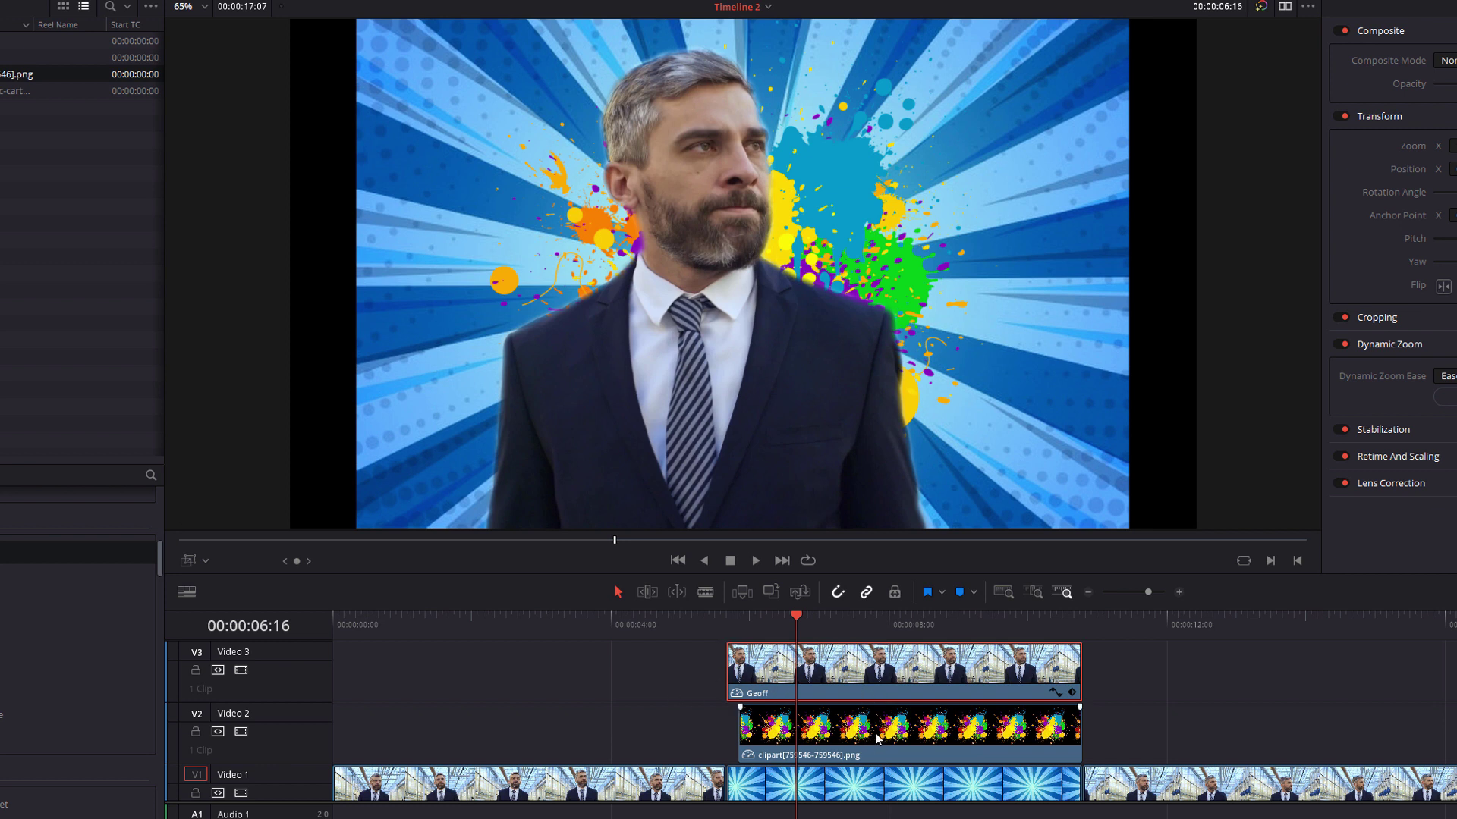
{"action": "left_click_drag", "start_coordinate": [19, 74], "coordinate": [887, 677]}
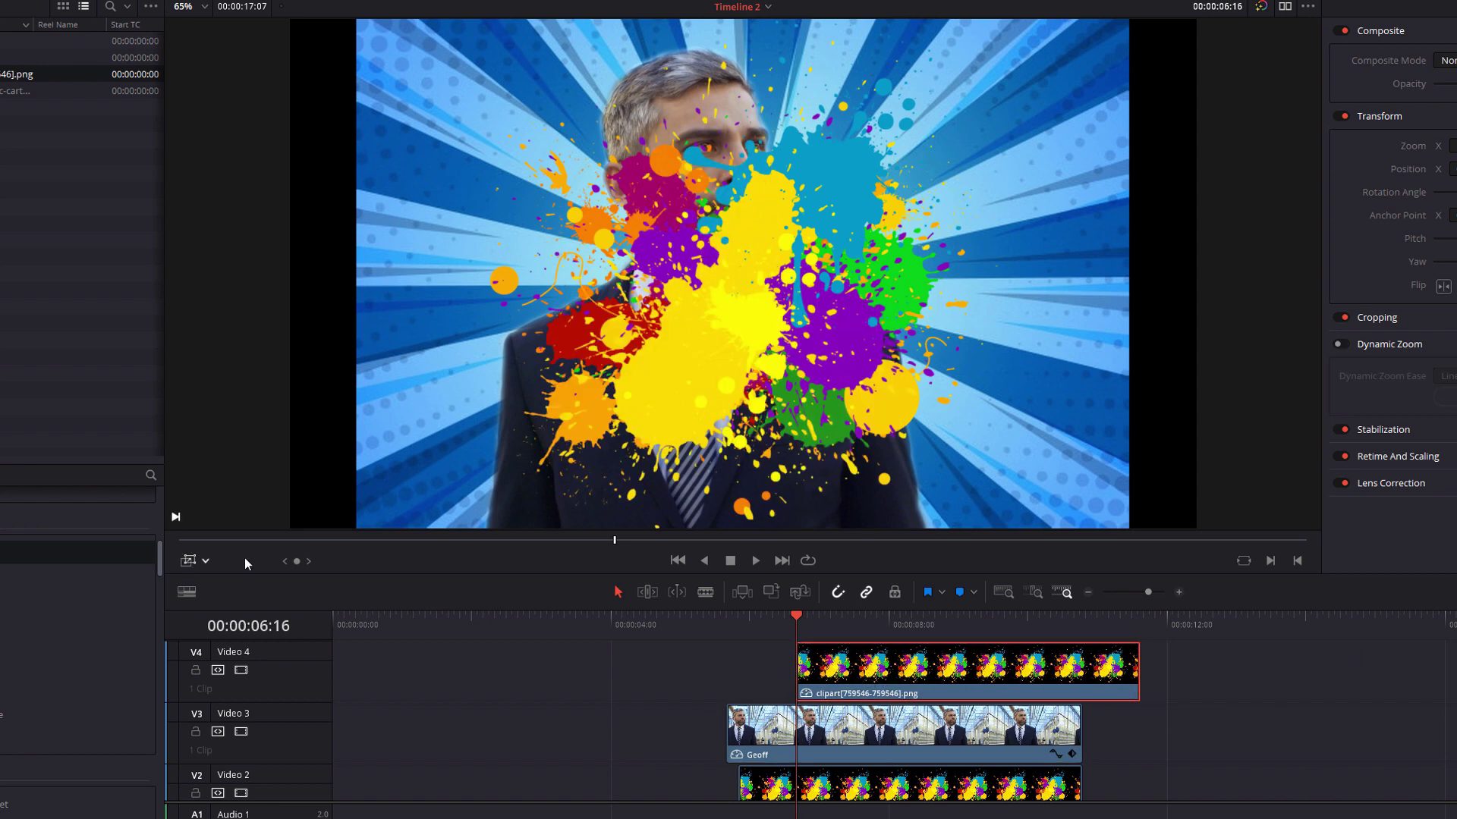
Step: Shift the Video 4 splatter lower-right and align it with the Geoff clip's start
{"action": "left_click", "coordinate": [205, 561]}
{"action": "left_click", "coordinate": [216, 590]}
{"action": "left_click_drag", "start_coordinate": [792, 349], "coordinate": [909, 591]}
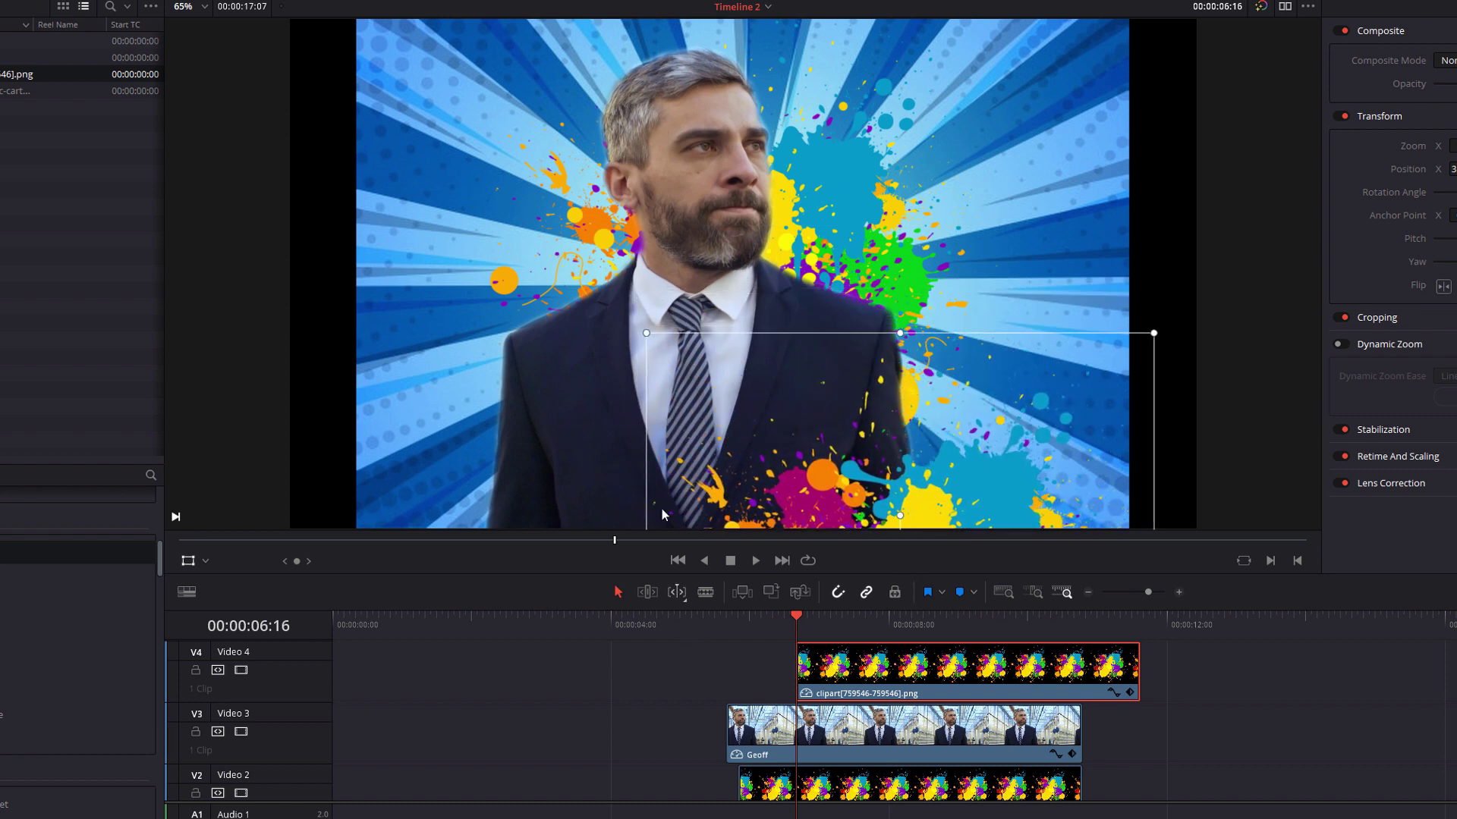
{"action": "left_click", "coordinate": [721, 625]}
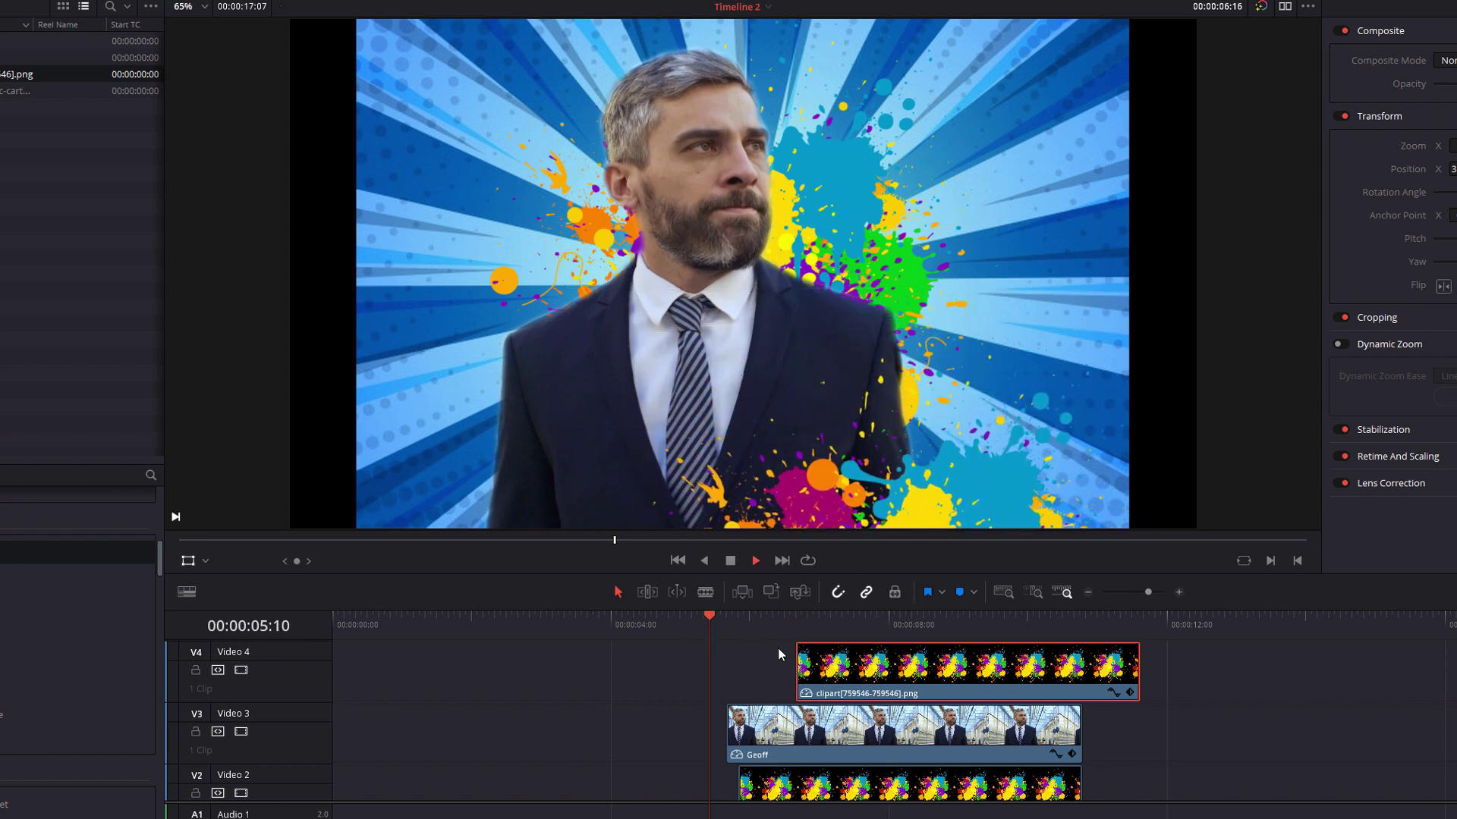
{"action": "left_click_drag", "start_coordinate": [873, 675], "coordinate": [817, 675]}
{"action": "key", "text": "space"}
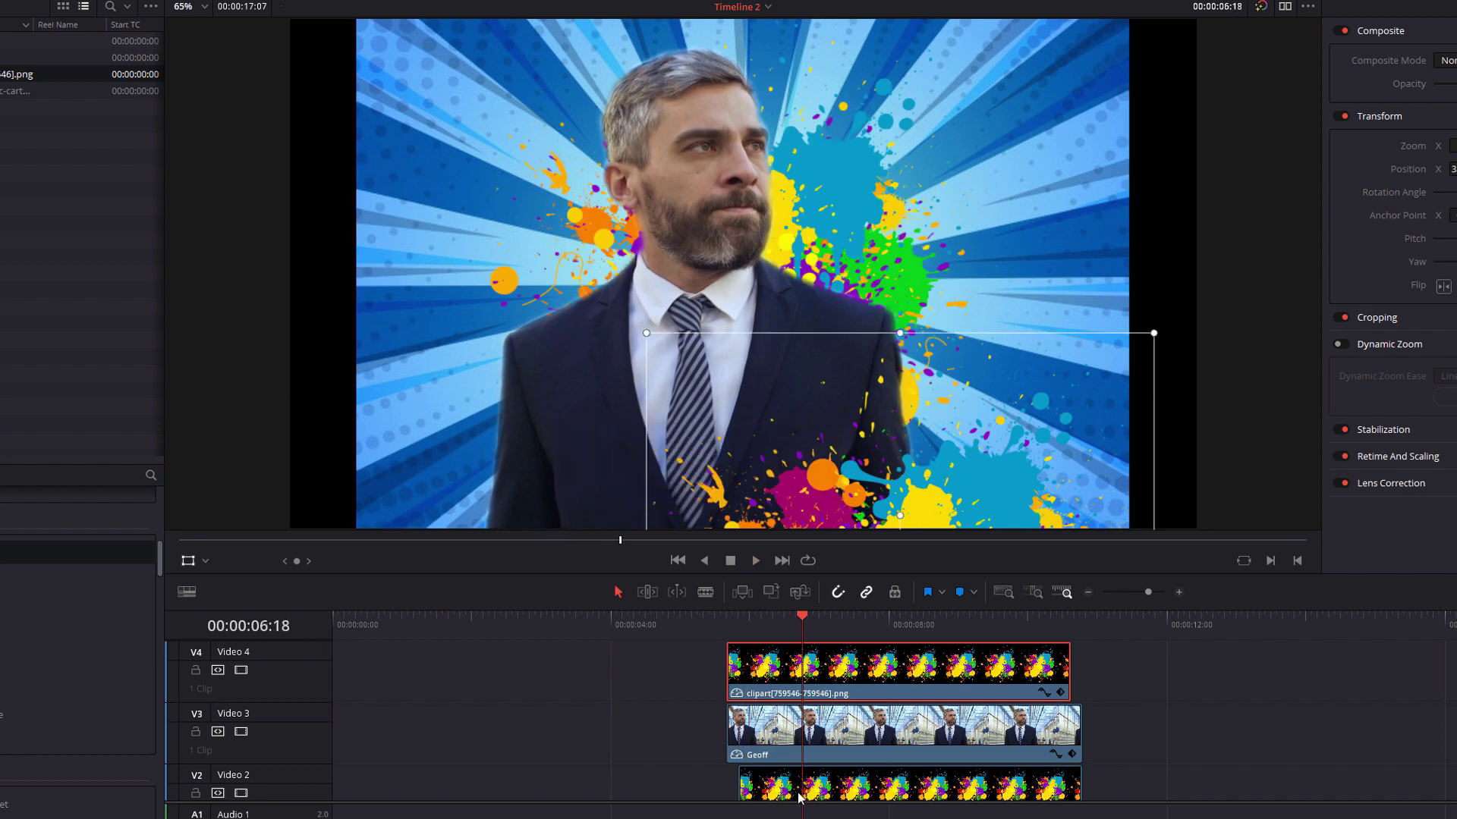
{"action": "left_click", "coordinate": [821, 791]}
Step: Delete the blue comic background clip from V1 at about seven seconds
{"action": "left_click", "coordinate": [886, 618]}
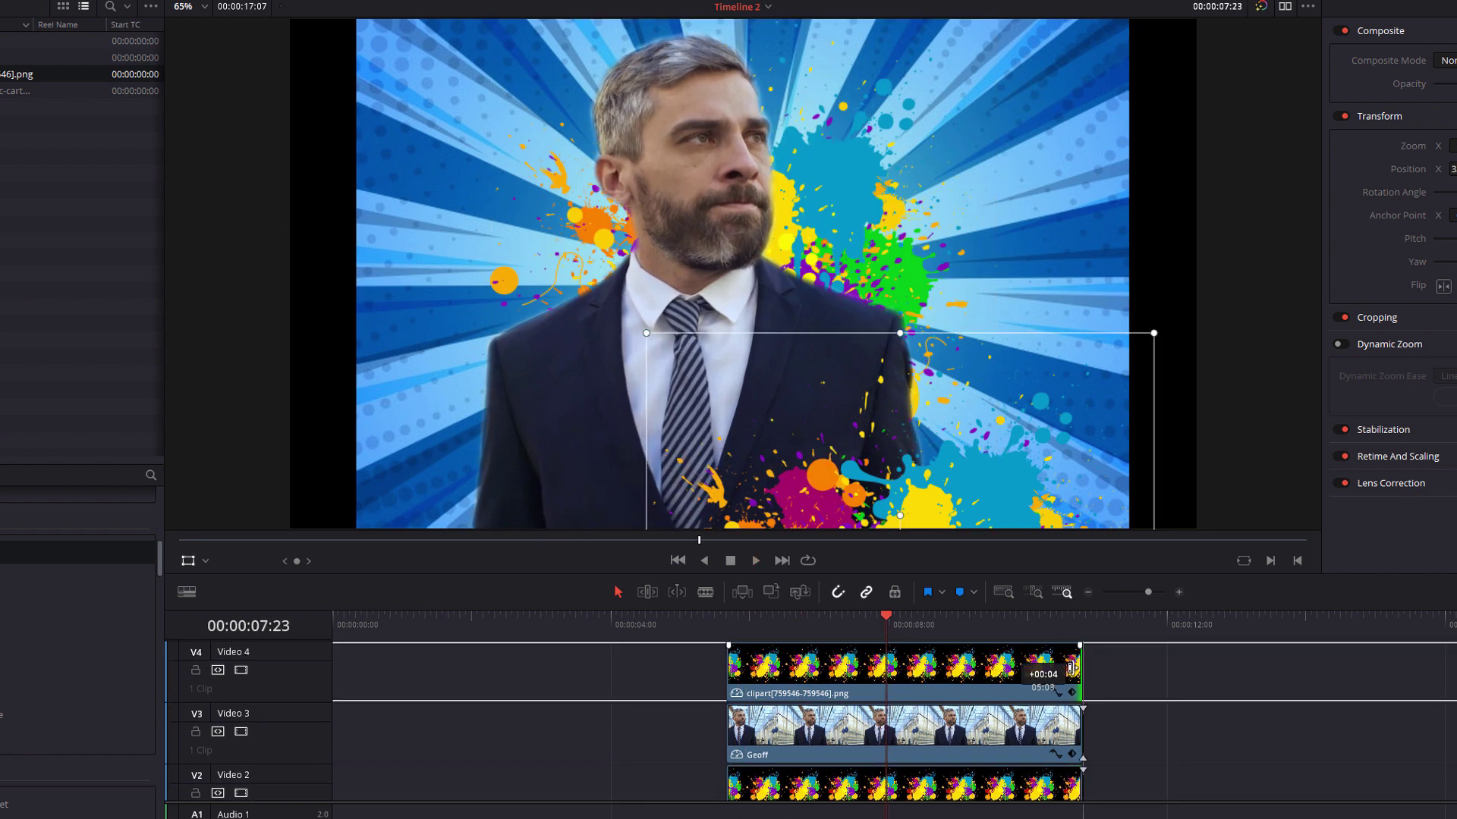
{"action": "scroll", "coordinate": [1143, 712], "scroll_direction": "down", "scroll_amount": 1}
{"action": "scroll", "coordinate": [1141, 704], "scroll_direction": "down", "scroll_amount": 1}
{"action": "left_click", "coordinate": [813, 775]}
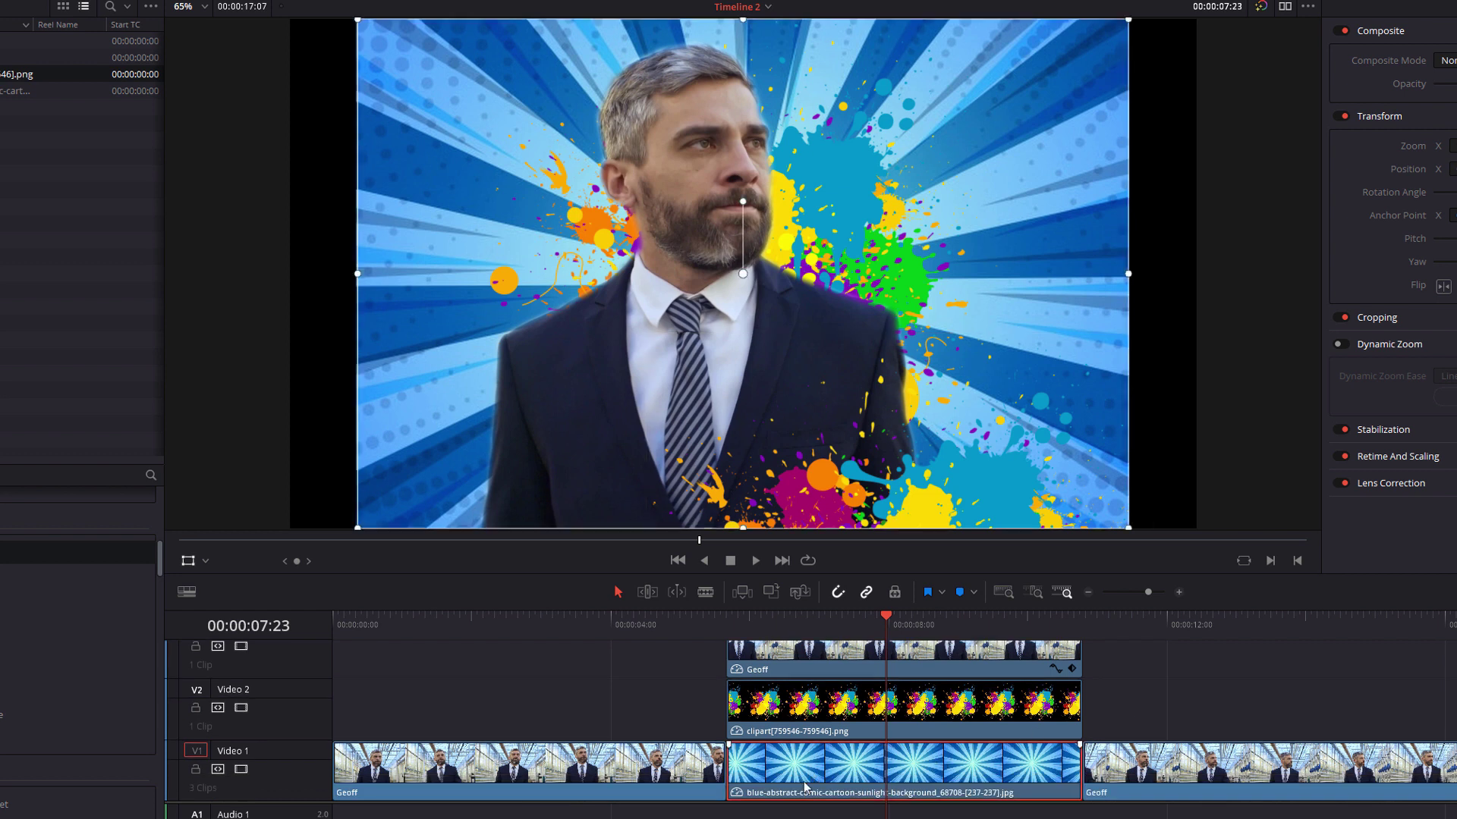
{"action": "key", "text": "BackSpace"}
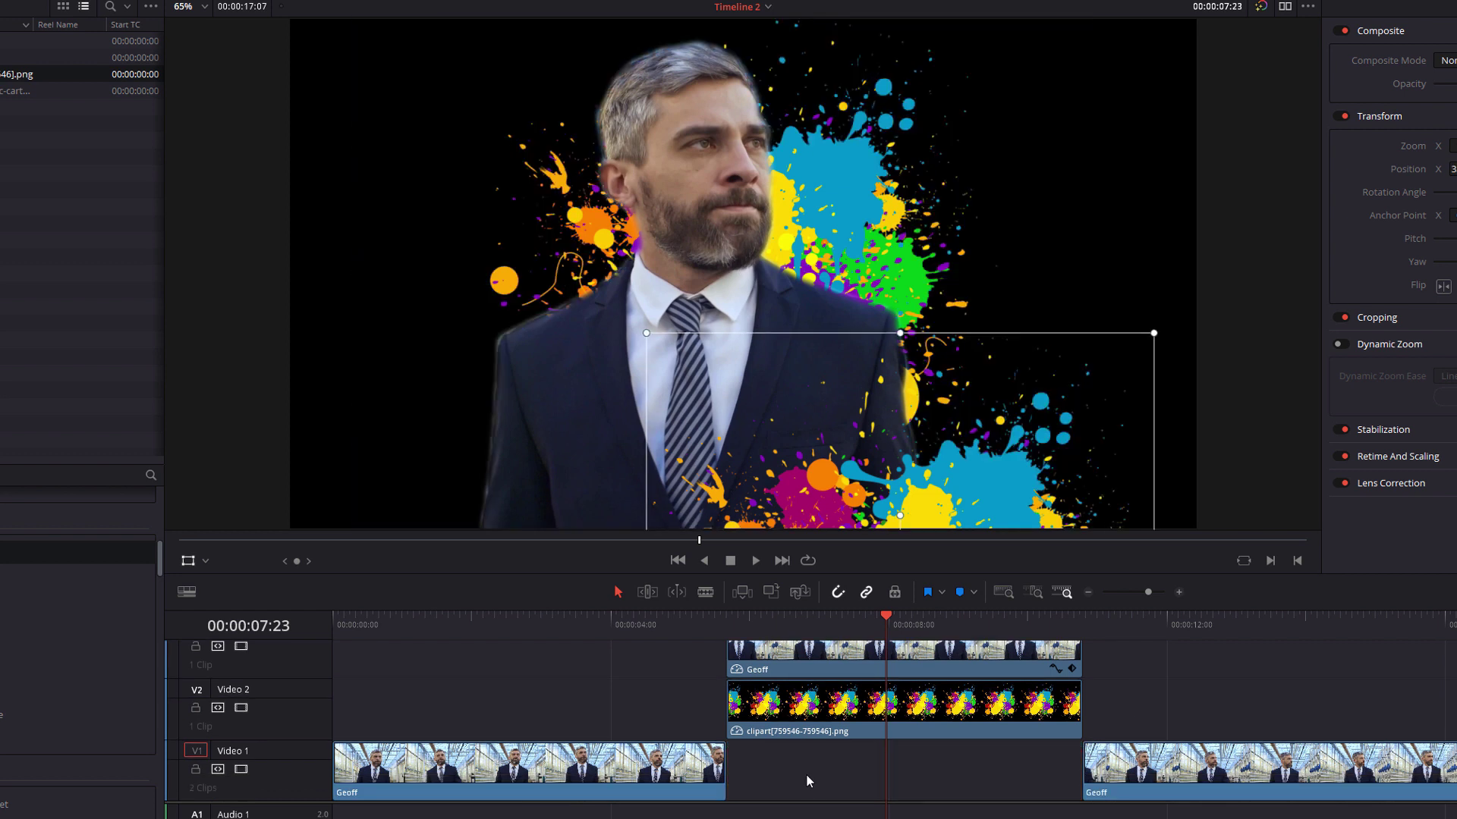
Step: Alt-drag a copy of the top-track Geoff clip down into the empty V1 gap
{"action": "left_click", "coordinate": [778, 666]}
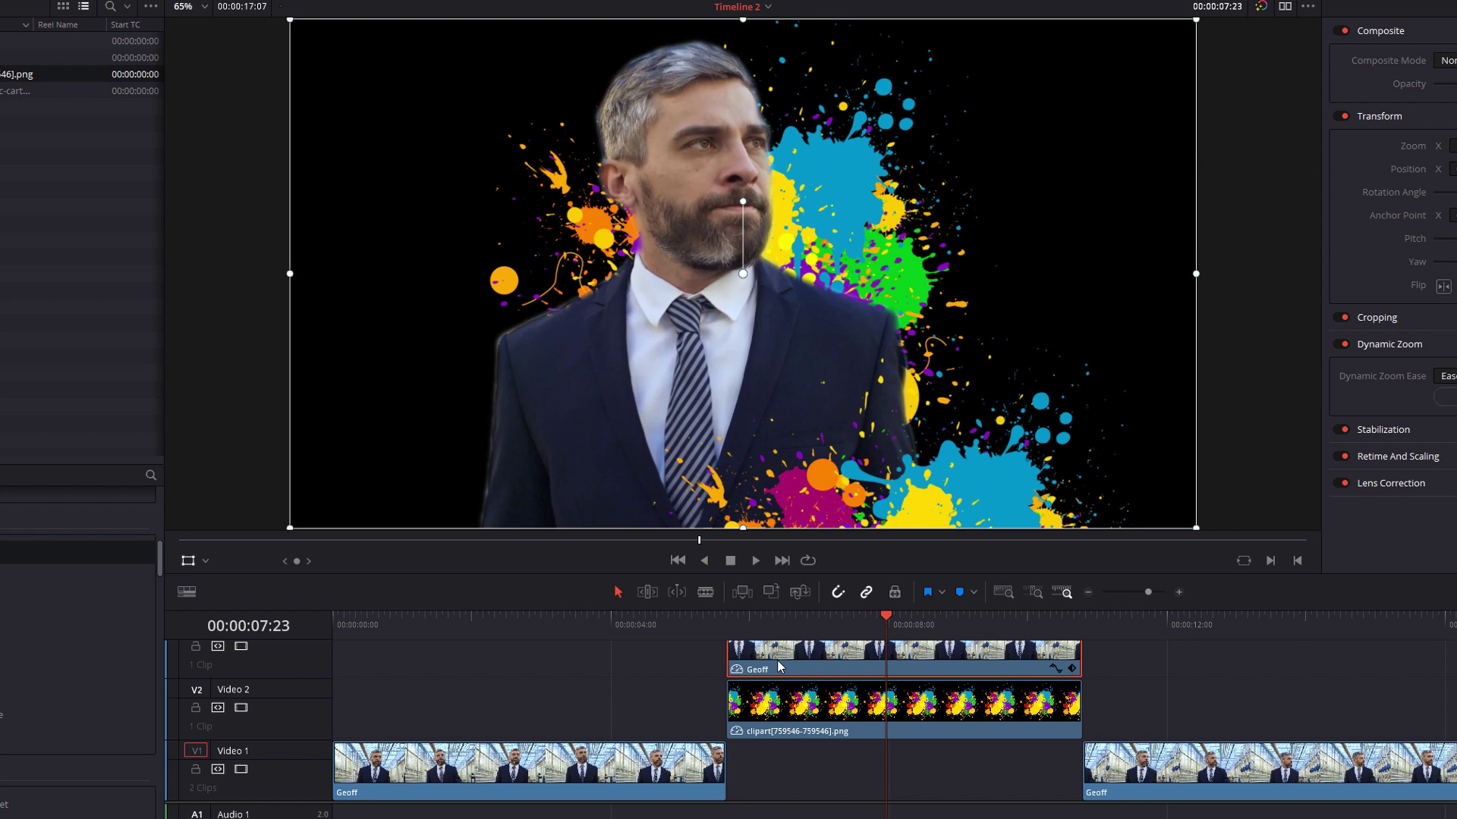
{"action": "key", "text": "alt"}
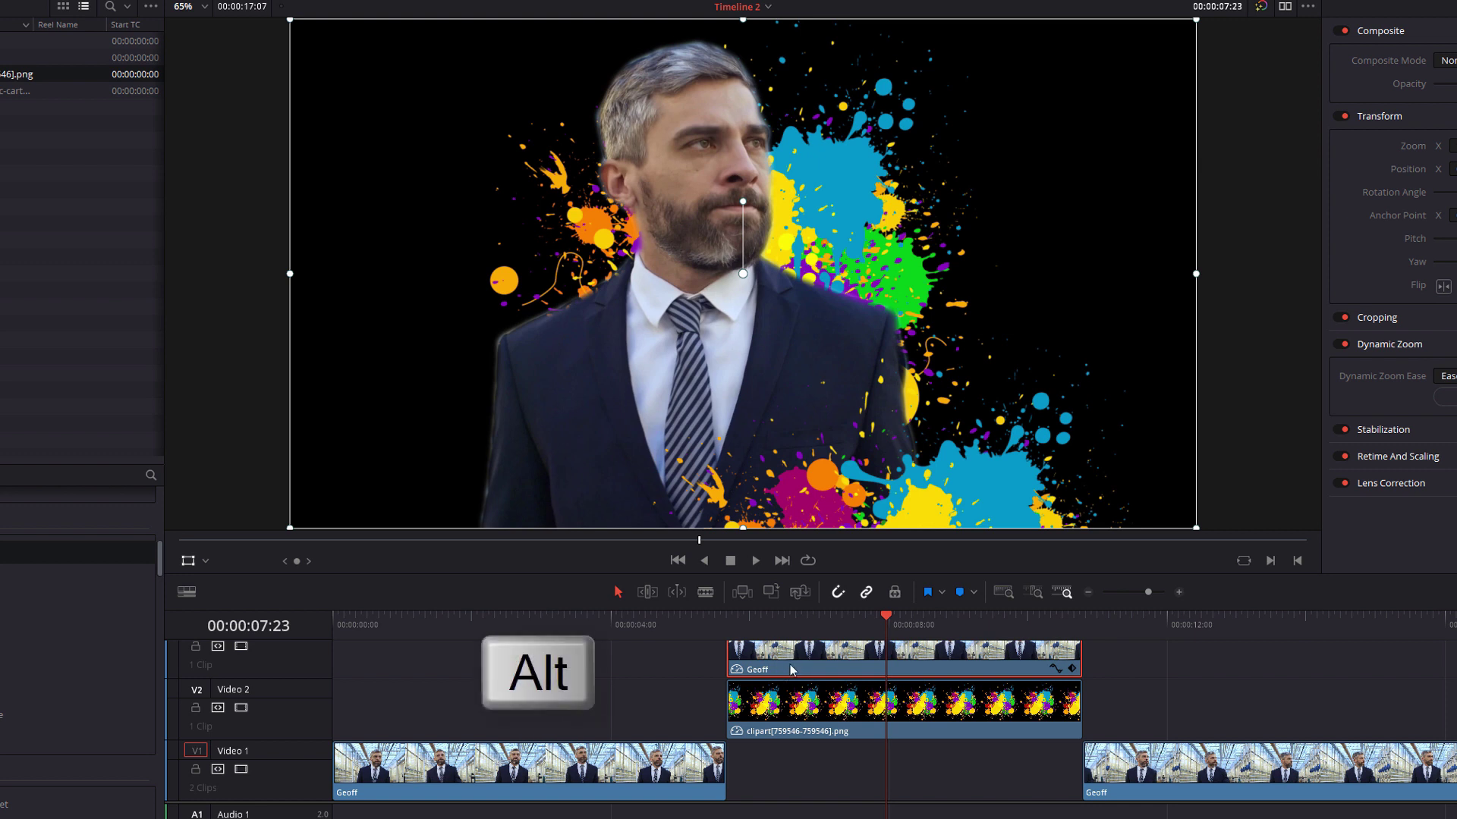
{"action": "left_click_drag", "start_coordinate": [790, 664], "coordinate": [795, 774]}
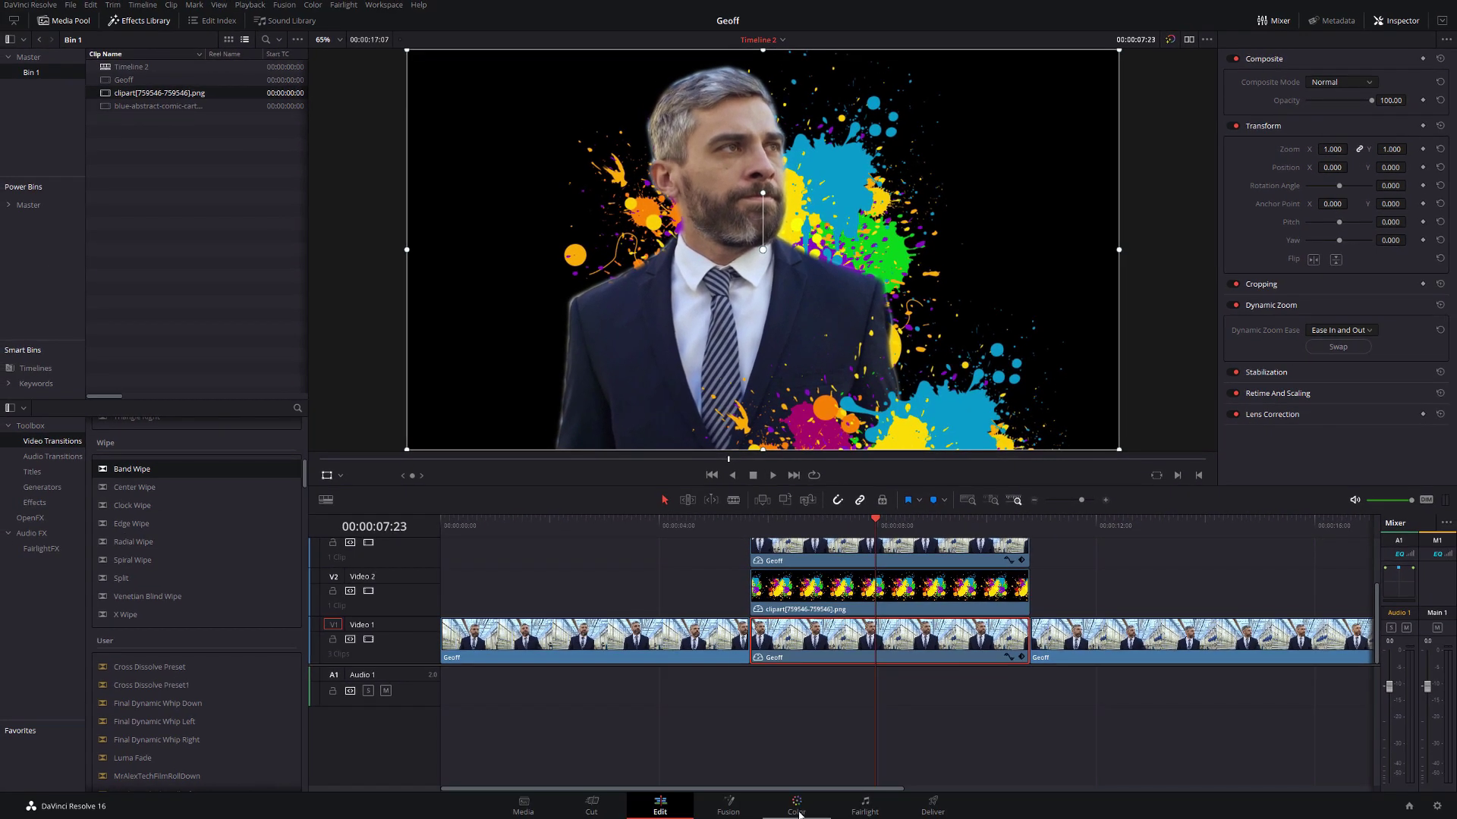
{"action": "left_click", "coordinate": [796, 805]}
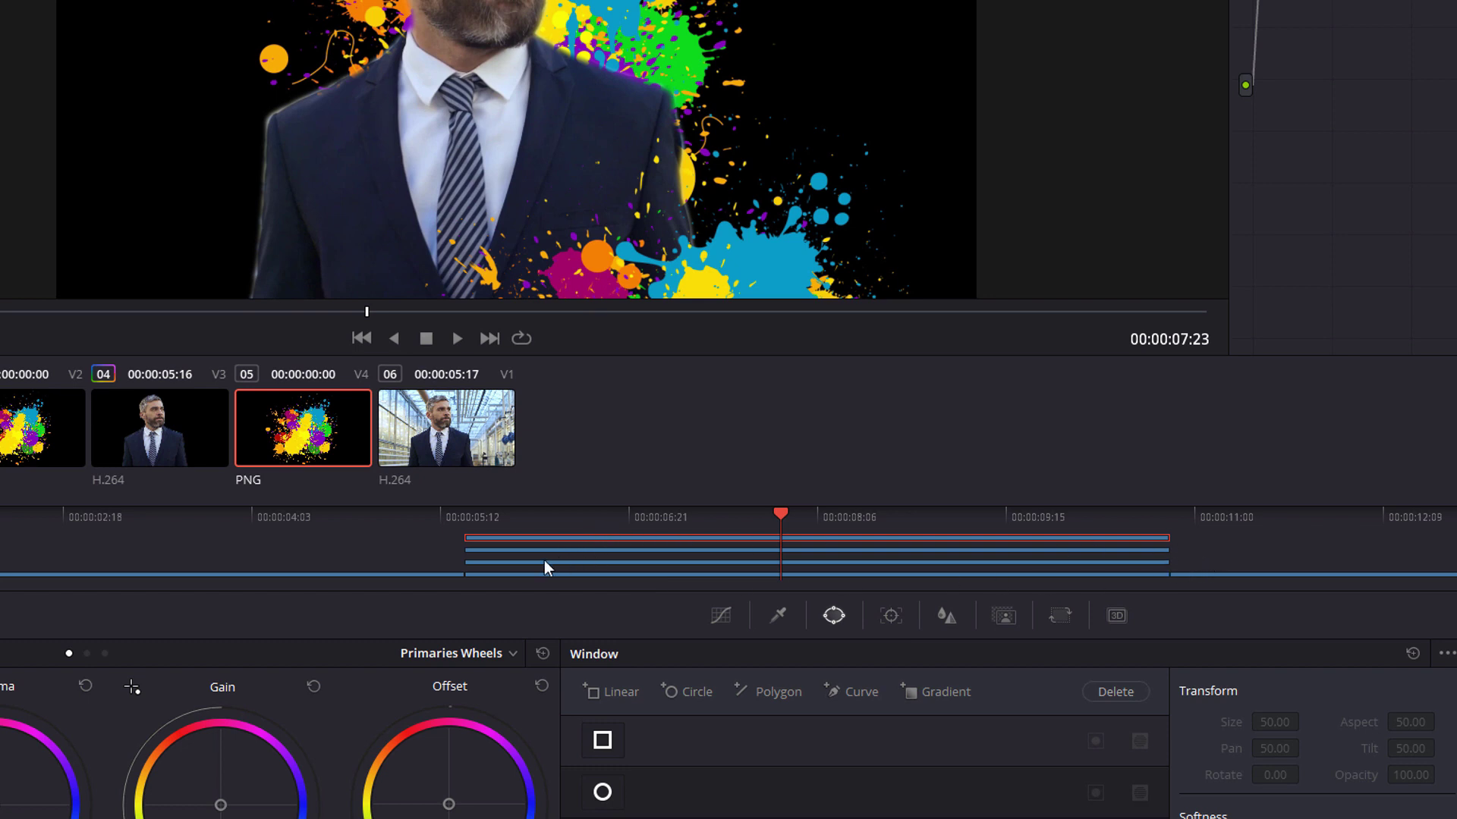
Step: Invert the V1 Geoff copy's curve-window mask so only the greenhouse background shows
{"action": "left_click", "coordinate": [491, 575]}
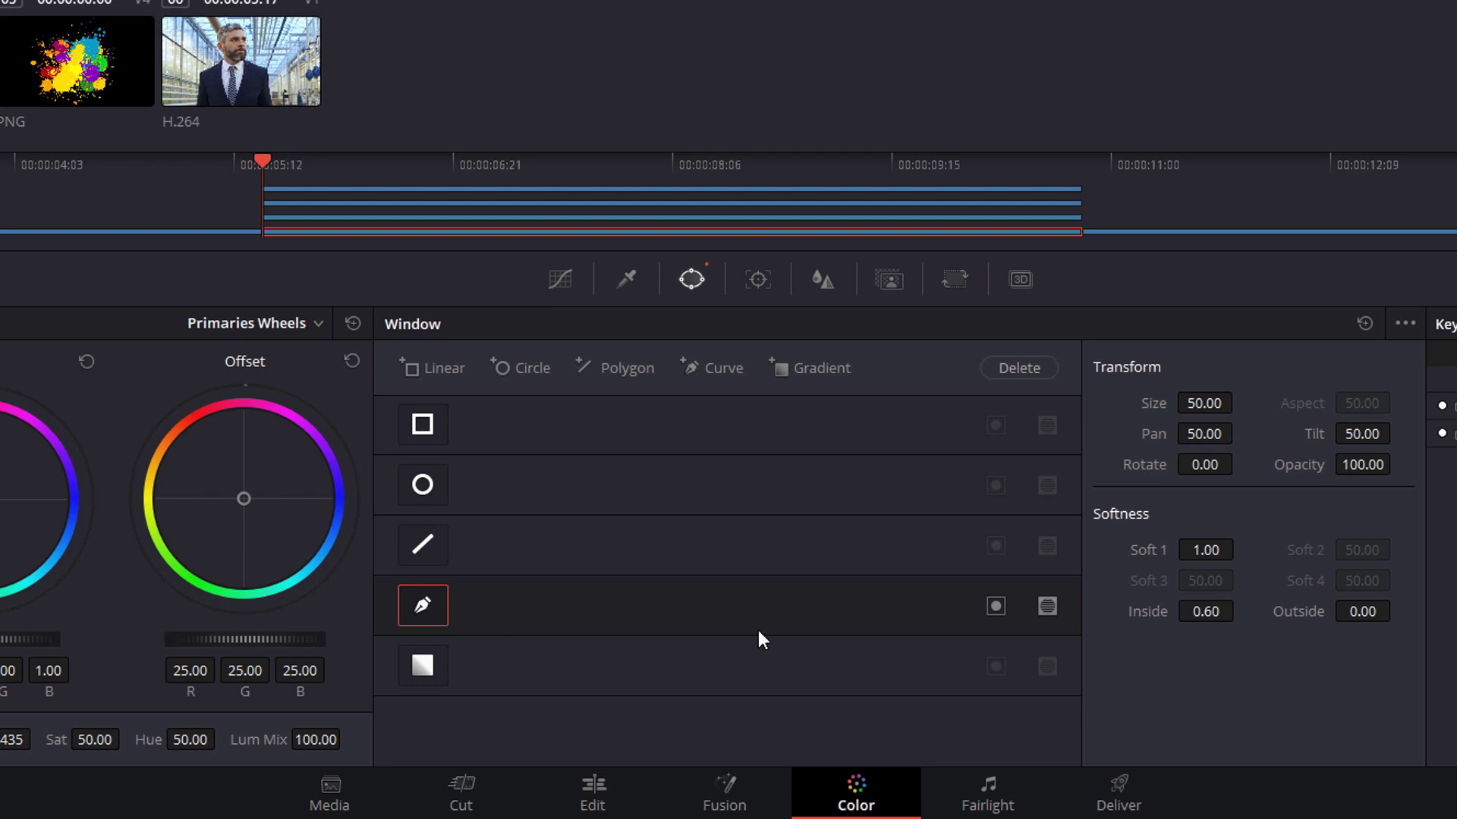
{"action": "left_click", "coordinate": [1003, 612]}
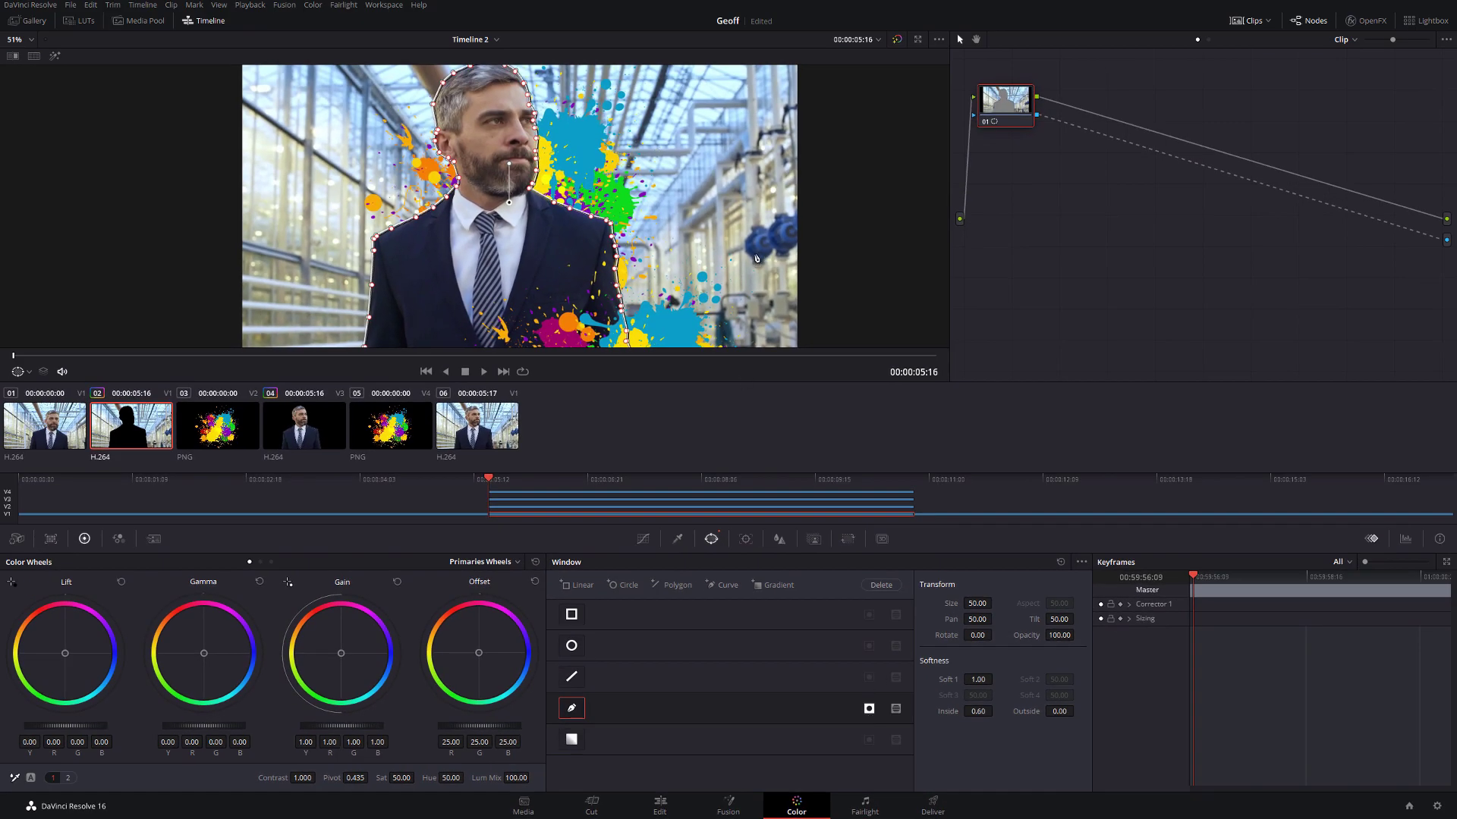
{"action": "left_click", "coordinate": [660, 805]}
Step: Shift the top V3 Geoff clip left to Position X -114, keeping zoom at 1.000
{"action": "left_click", "coordinate": [870, 560]}
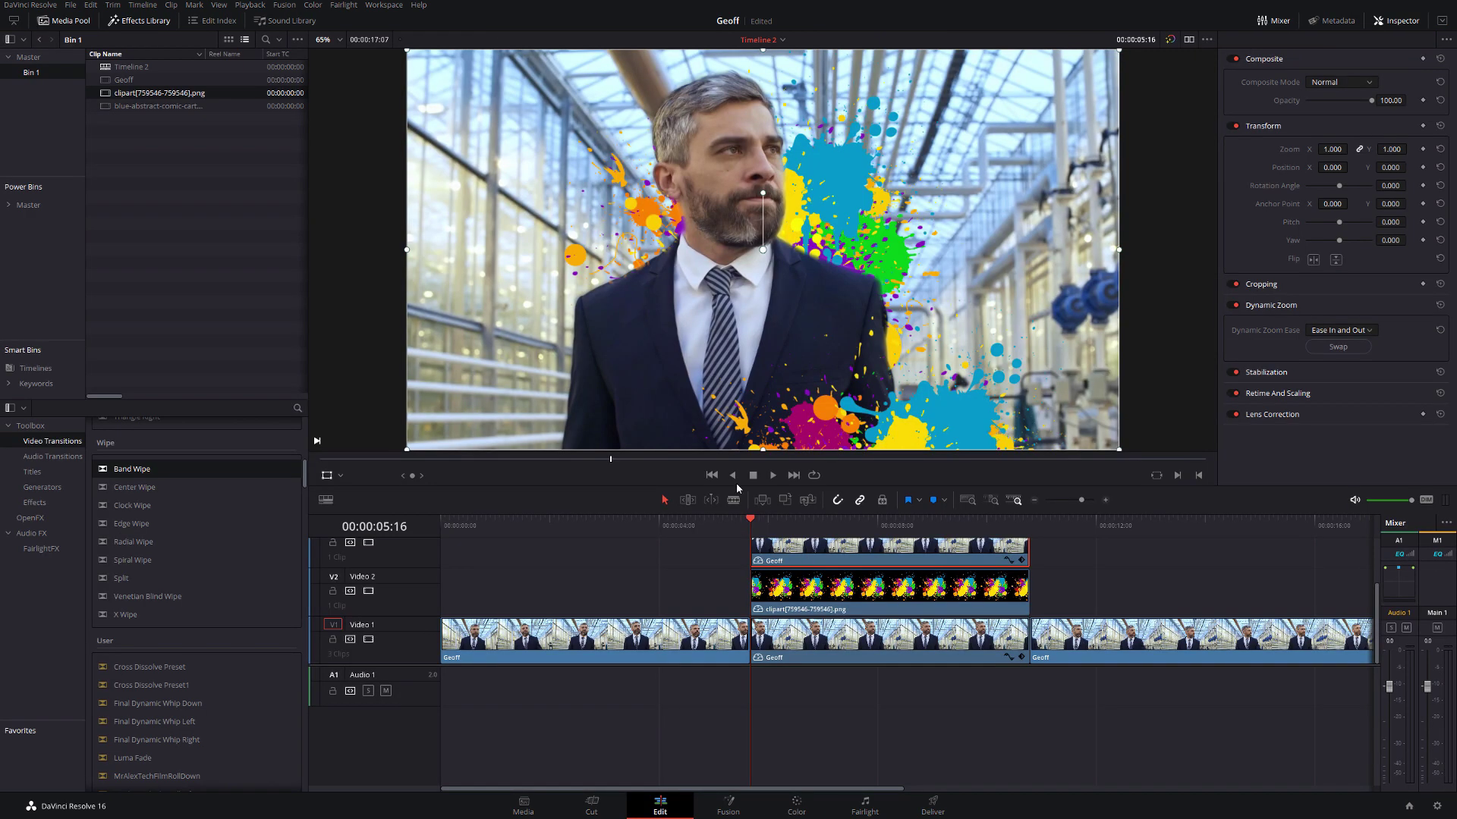
{"action": "left_click", "coordinate": [827, 629]}
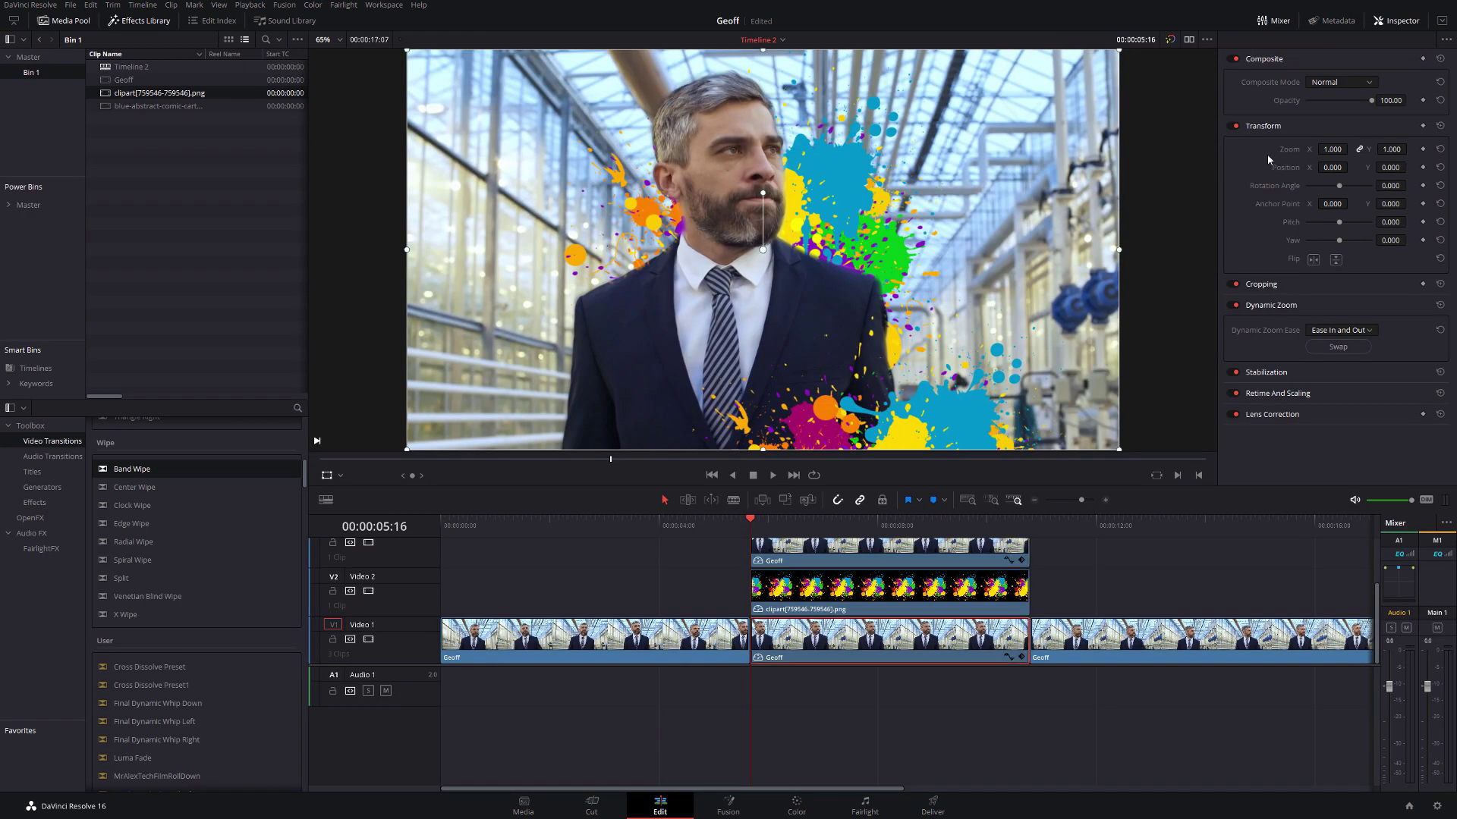
{"action": "left_click_drag", "start_coordinate": [1333, 164], "coordinate": [1294, 170]}
{"action": "double_click", "coordinate": [1289, 168]}
{"action": "left_click", "coordinate": [881, 559]}
{"action": "mouse_move", "coordinate": [1332, 148]}
{"action": "left_mouse_down"}
{"action": "mouse_move", "coordinate": [1365, 149]}
{"action": "mouse_move", "coordinate": [1351, 149]}
{"action": "left_mouse_up"}
{"action": "double_click", "coordinate": [1290, 149]}
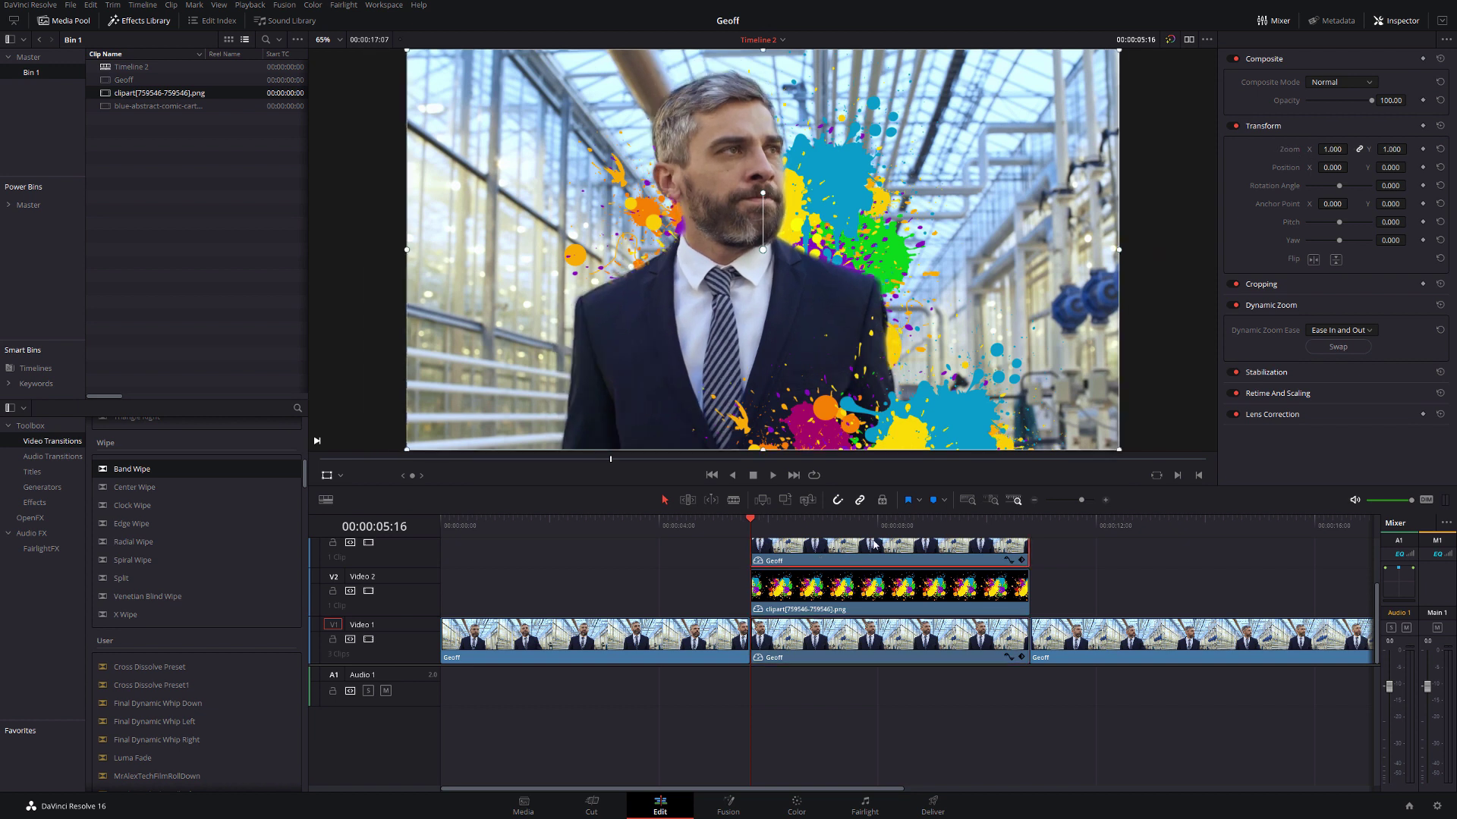
{"action": "left_click_drag", "start_coordinate": [1332, 167], "coordinate": [1127, 170]}
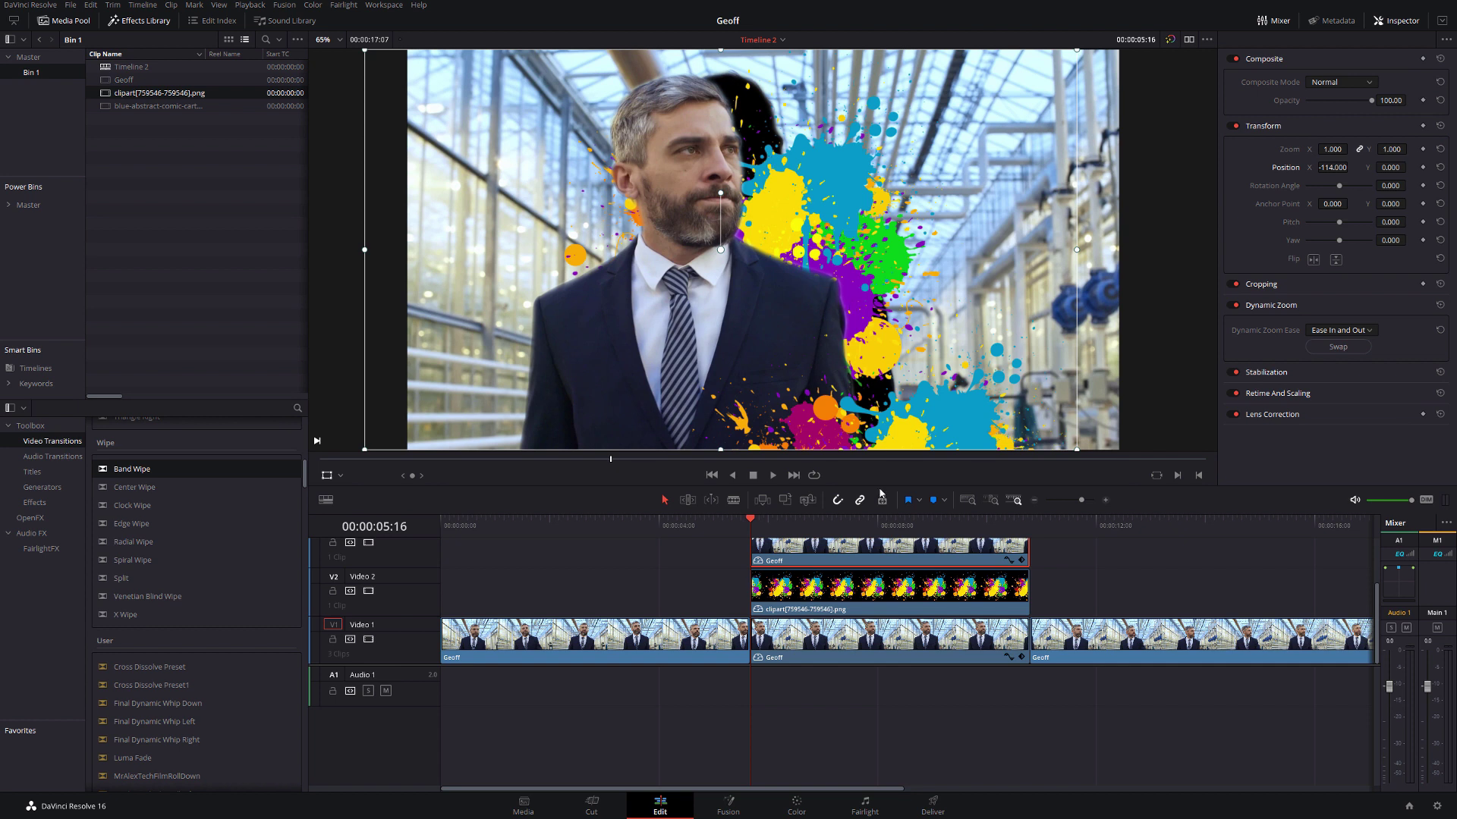
Step: Scale the V2 paint-splodge to 1.534, rotate it 51.666°, reposition it, and preview playback
{"action": "left_click", "coordinate": [823, 600]}
{"action": "scroll", "coordinate": [823, 599], "scroll_direction": "up", "scroll_amount": 1}
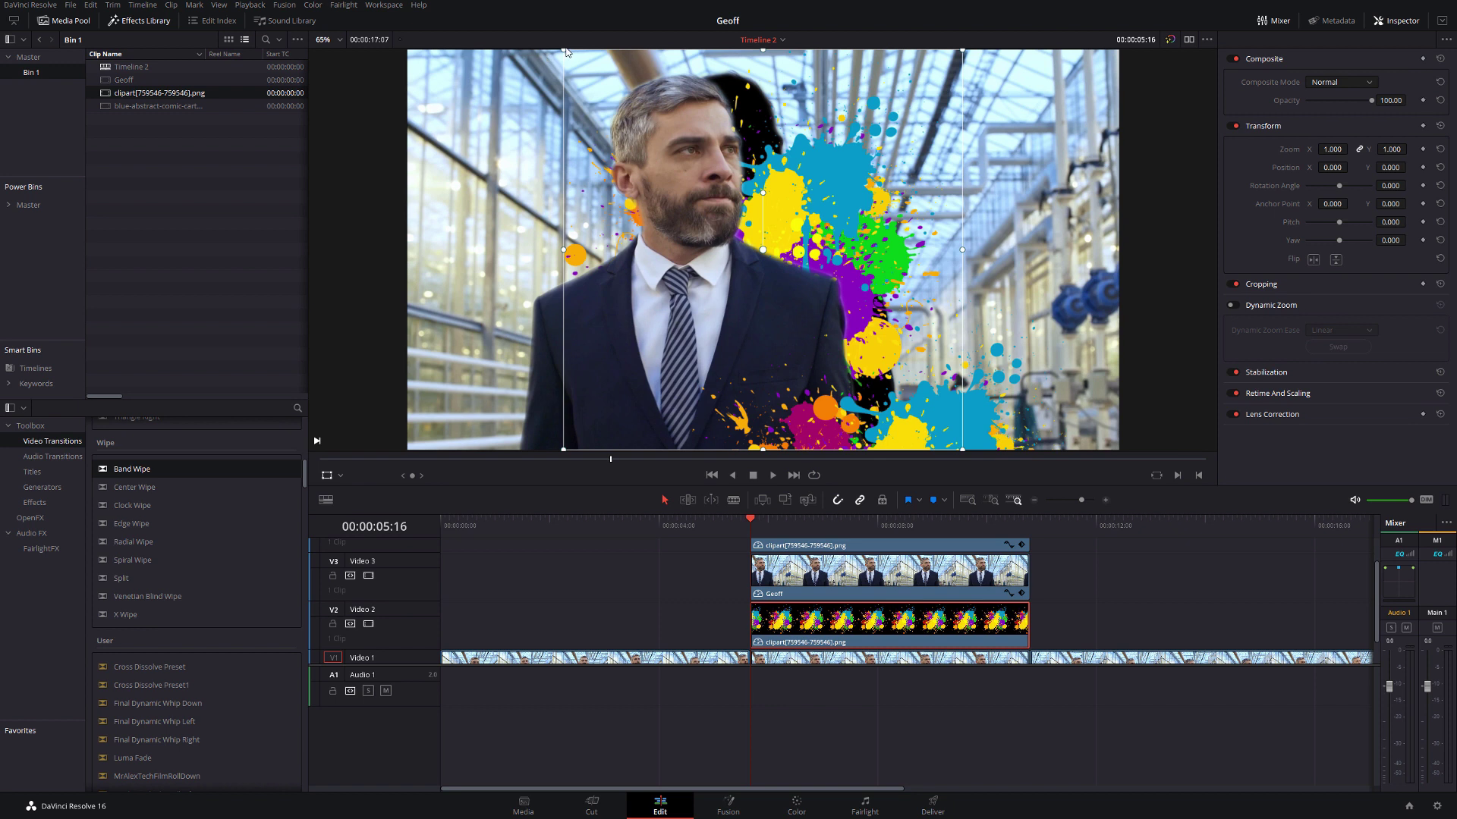
{"action": "left_click_drag", "start_coordinate": [564, 53], "coordinate": [516, 7]}
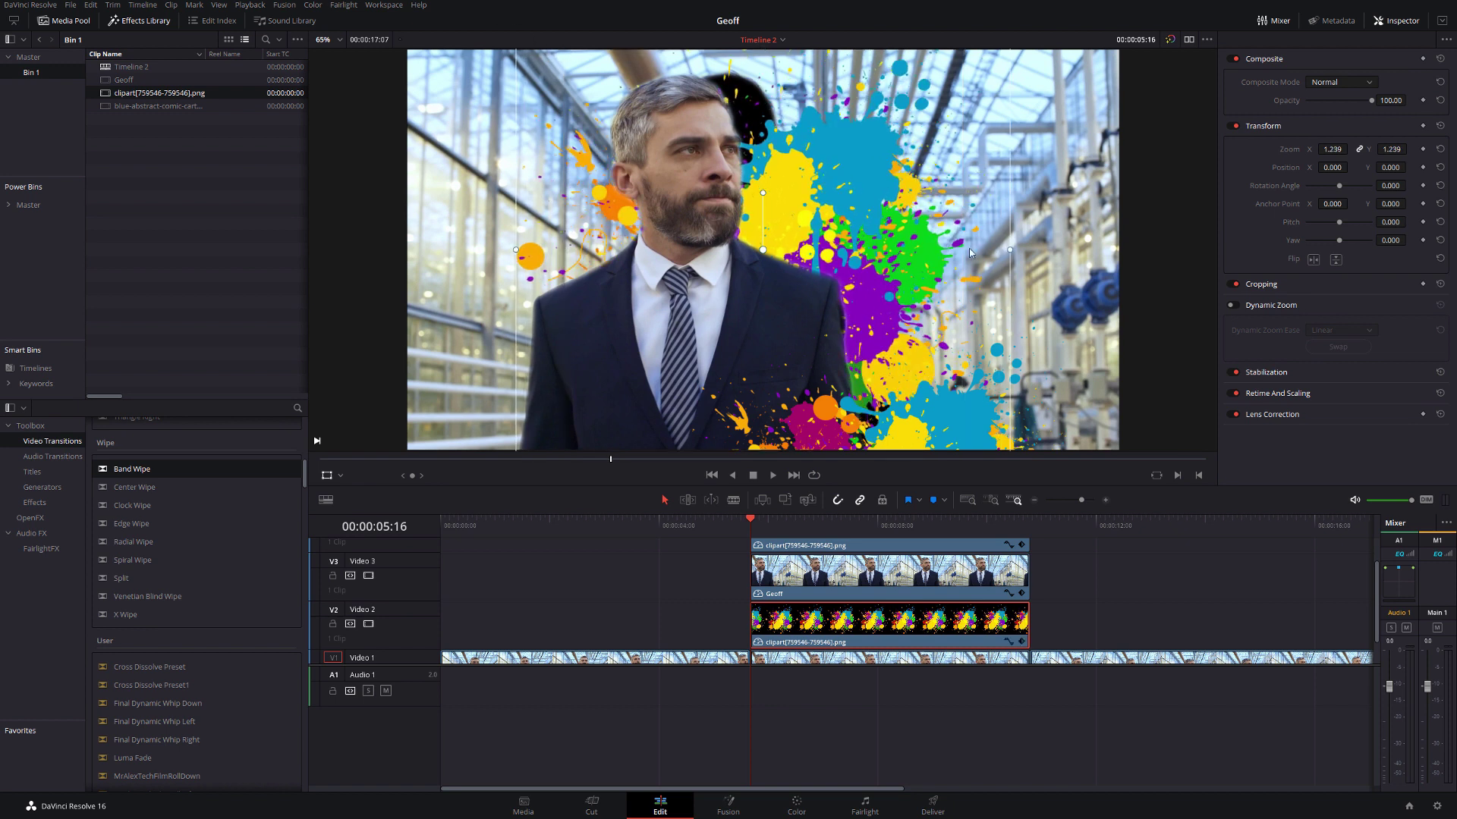
{"action": "left_click_drag", "start_coordinate": [957, 248], "coordinate": [883, 292]}
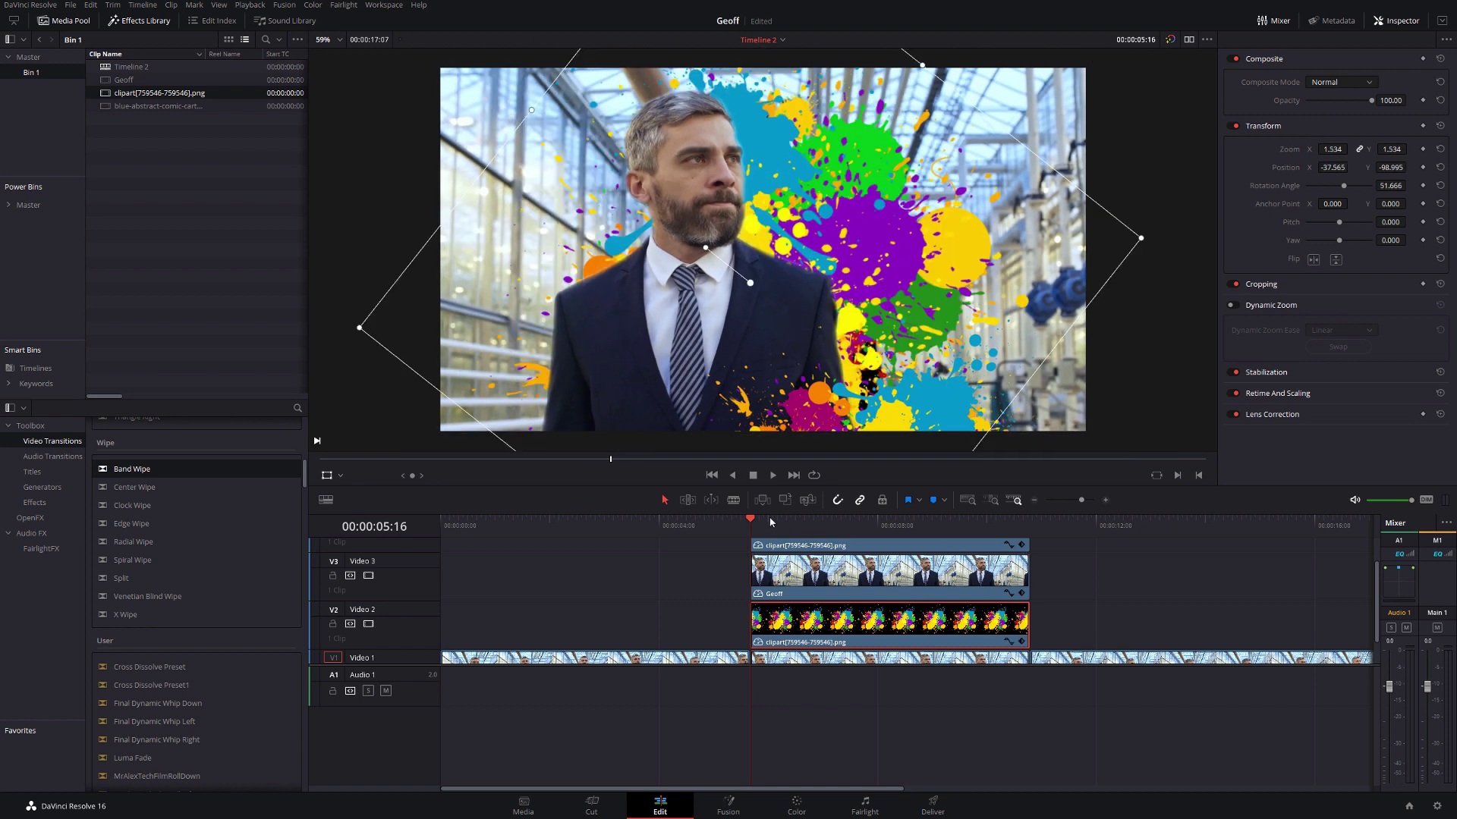
{"action": "key", "text": "space"}
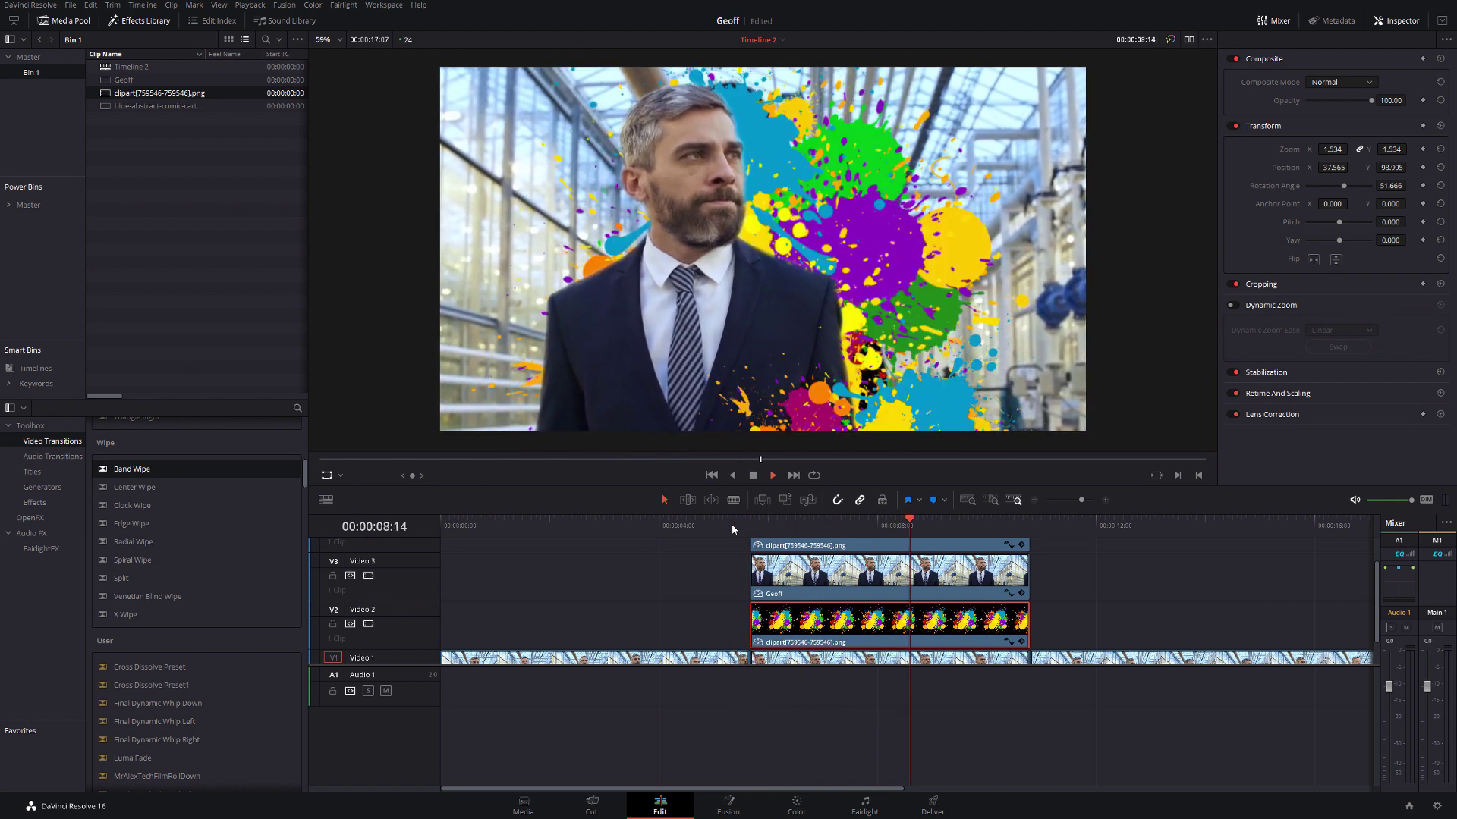
{"action": "key", "text": "space"}
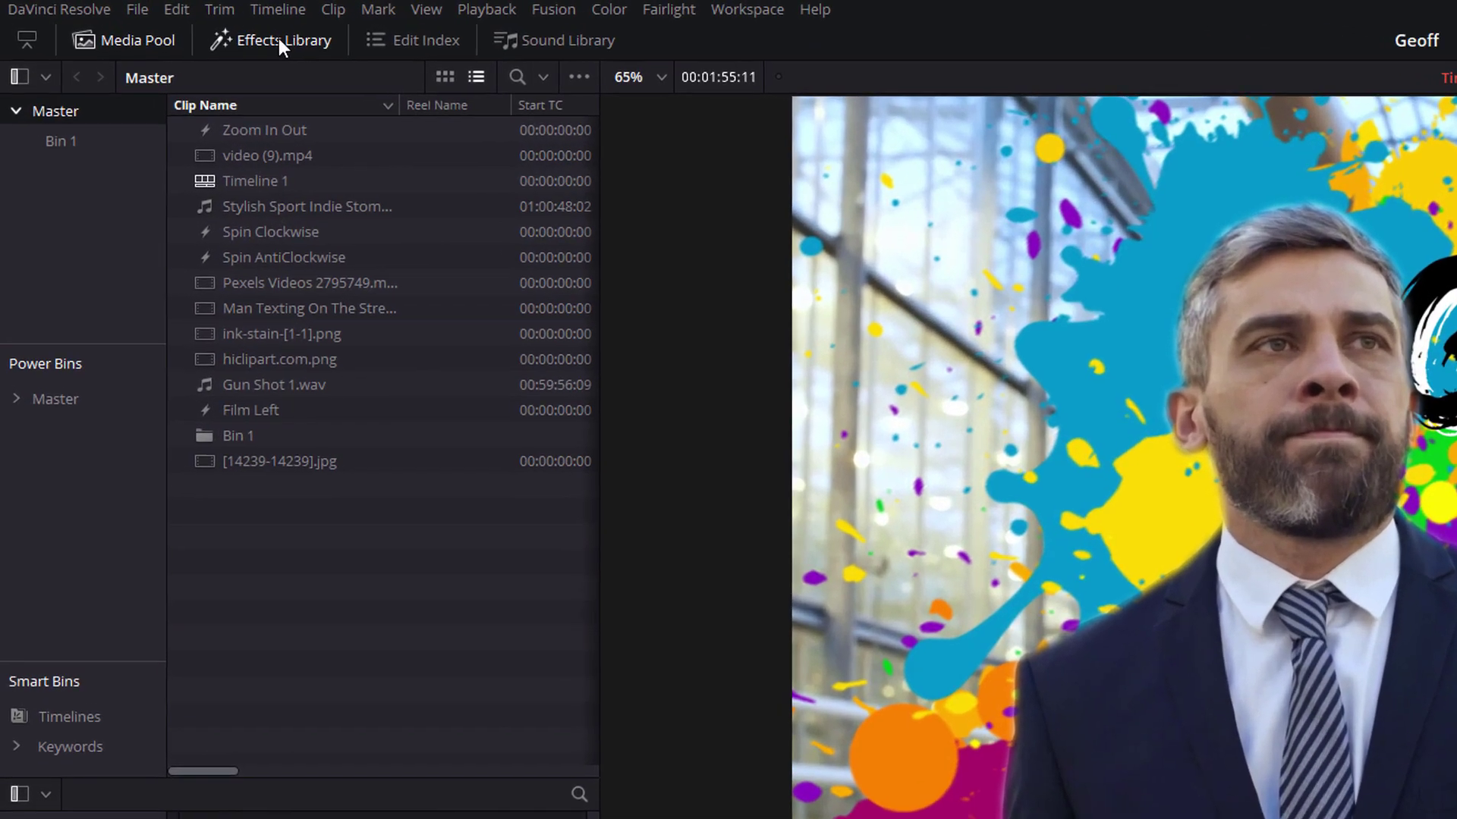
Step: Drop the ResolveFX Stylize Abstraction effect onto the Geoff clip and show its settings
{"action": "left_click", "coordinate": [275, 38]}
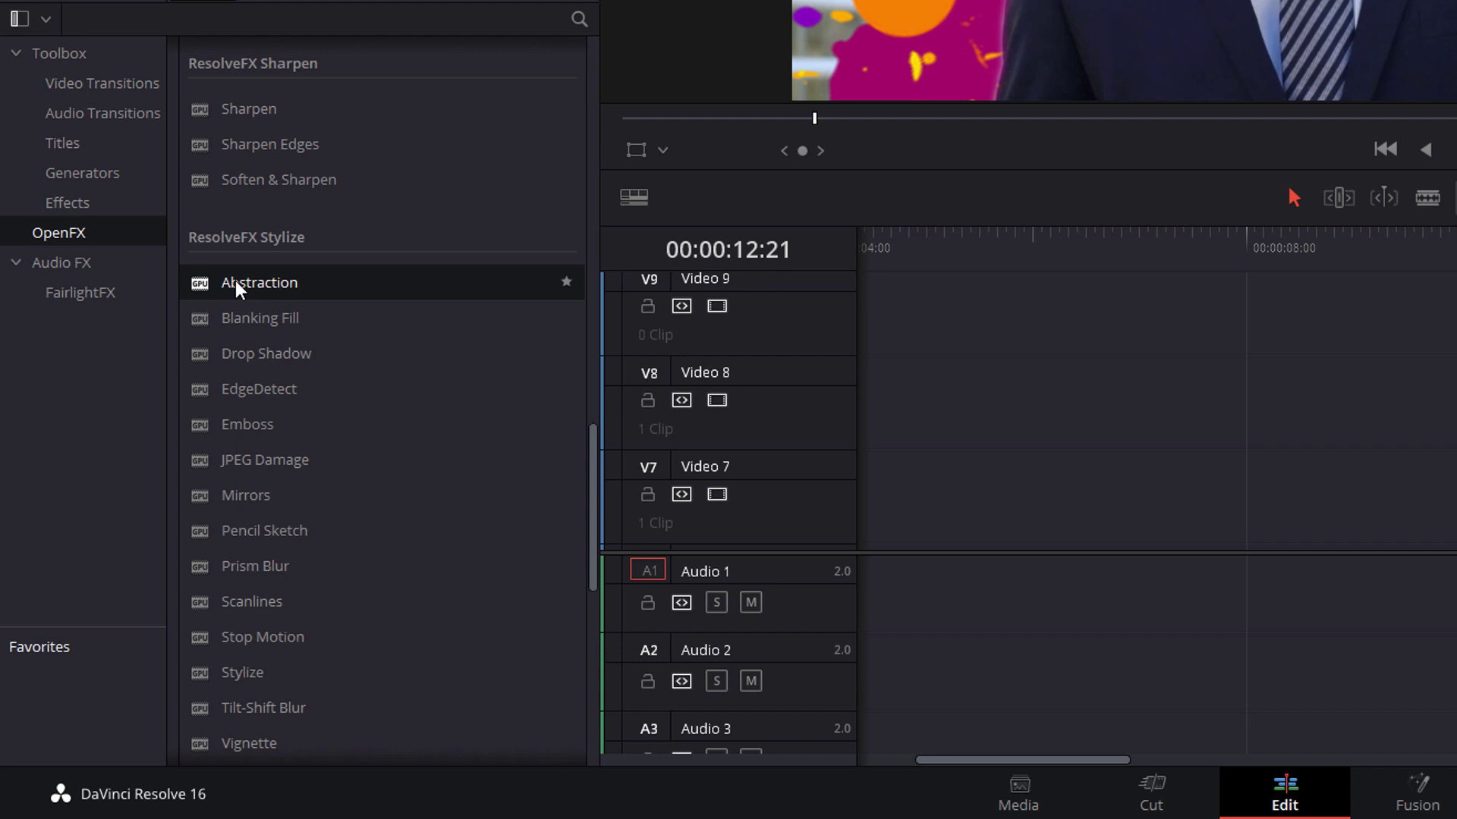
{"action": "left_click_drag", "start_coordinate": [237, 281], "coordinate": [1456, 392]}
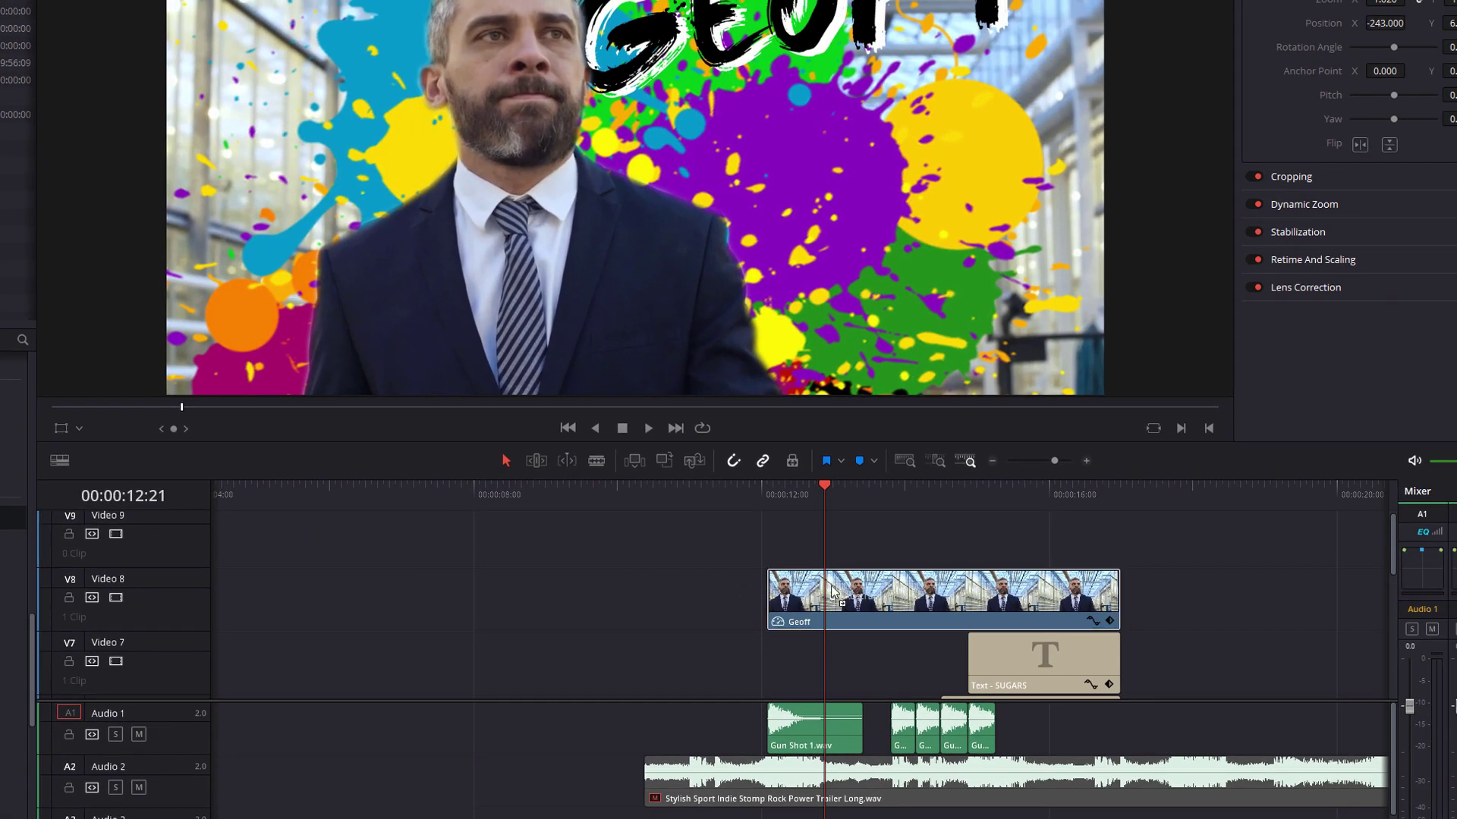
{"action": "left_click_drag", "start_coordinate": [832, 592], "coordinate": [895, 600]}
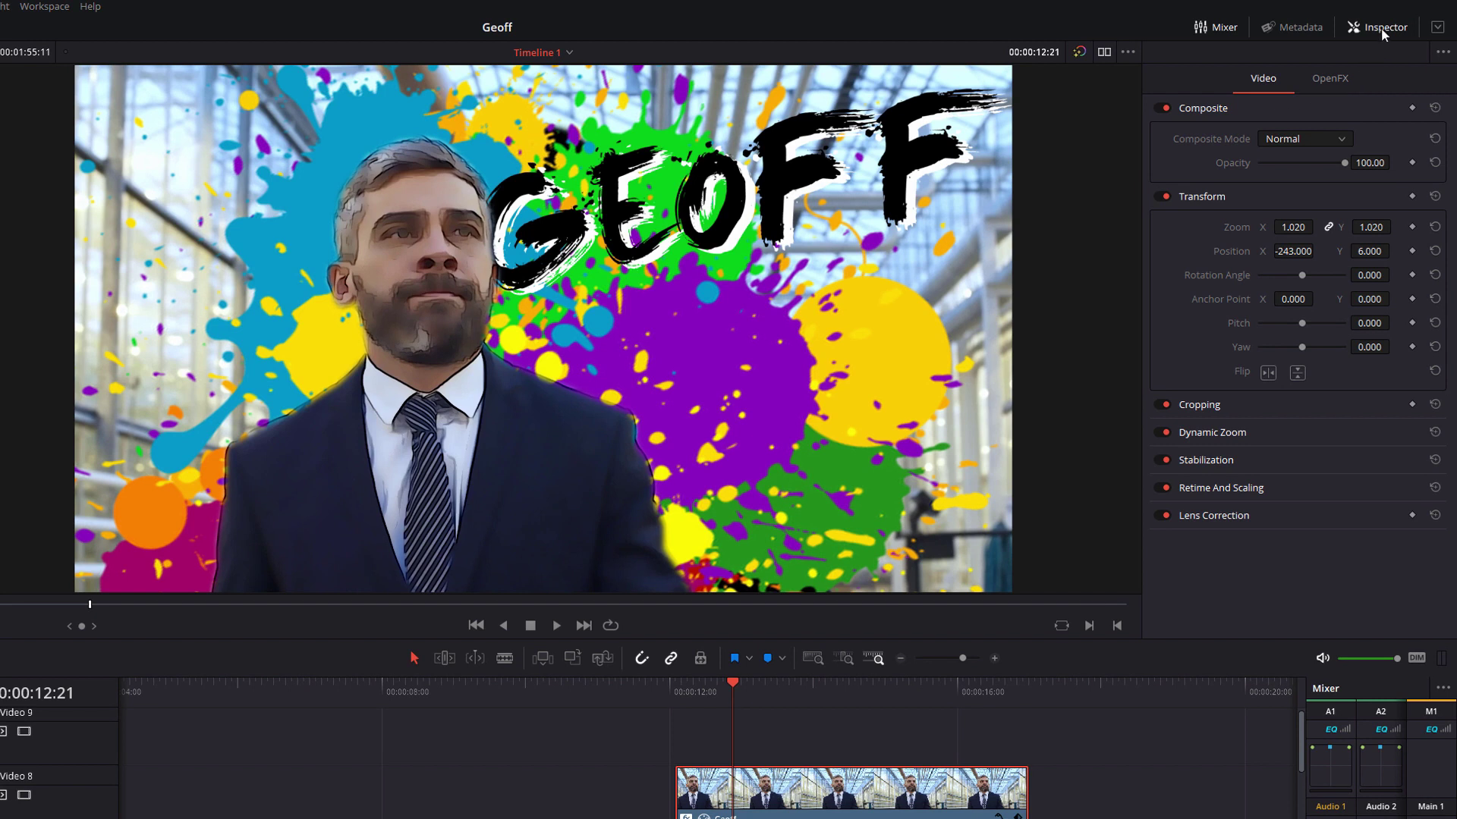
{"action": "left_click", "coordinate": [1329, 79]}
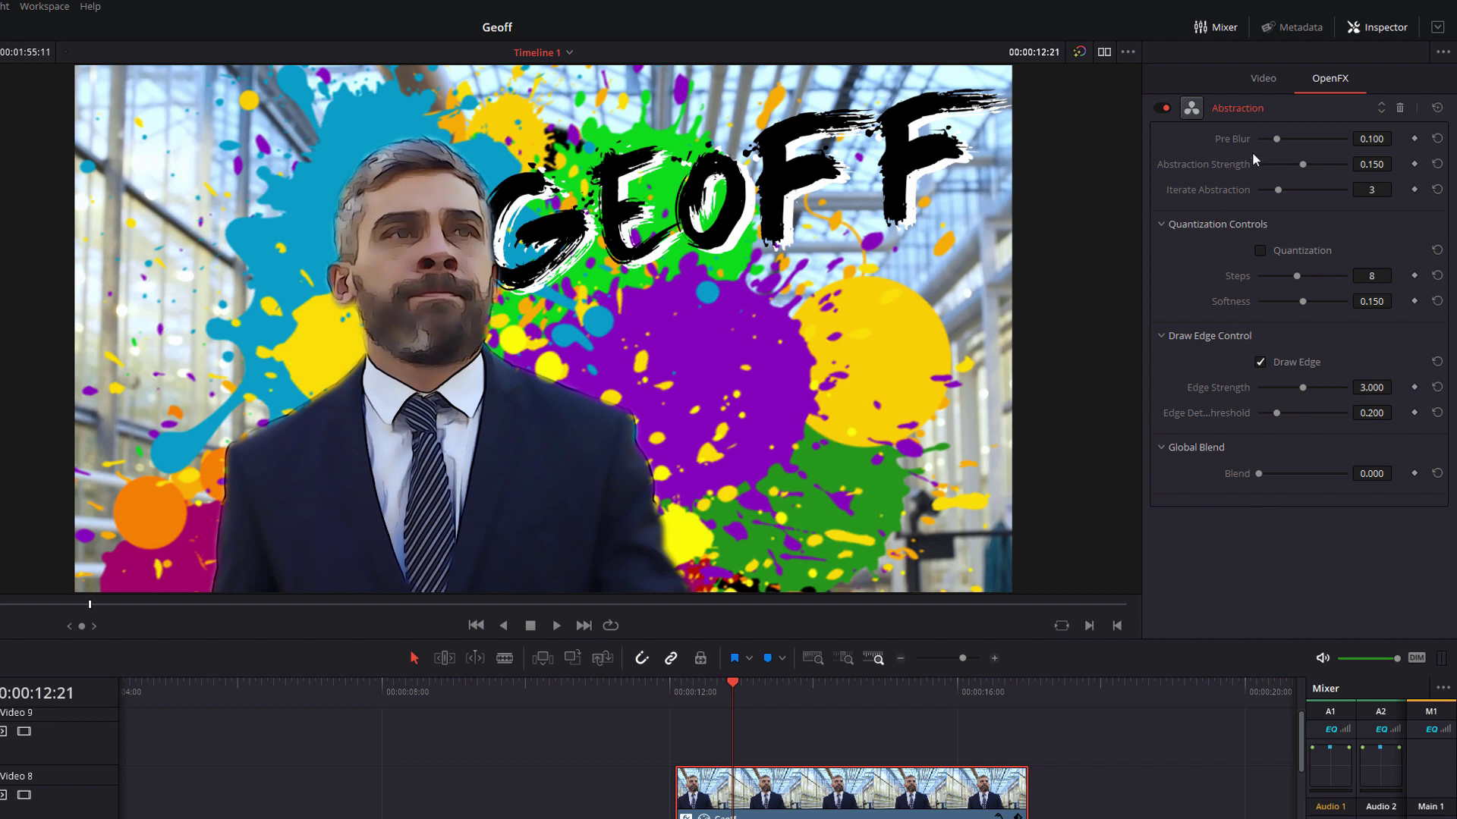
Step: Set Abstraction's Pre Blur and Strength to 0, Iterate 1, Edge Strength 6, threshold 0.382, and save
{"action": "left_click_drag", "start_coordinate": [1274, 138], "coordinate": [1155, 153]}
{"action": "left_click_drag", "start_coordinate": [1287, 192], "coordinate": [1103, 182]}
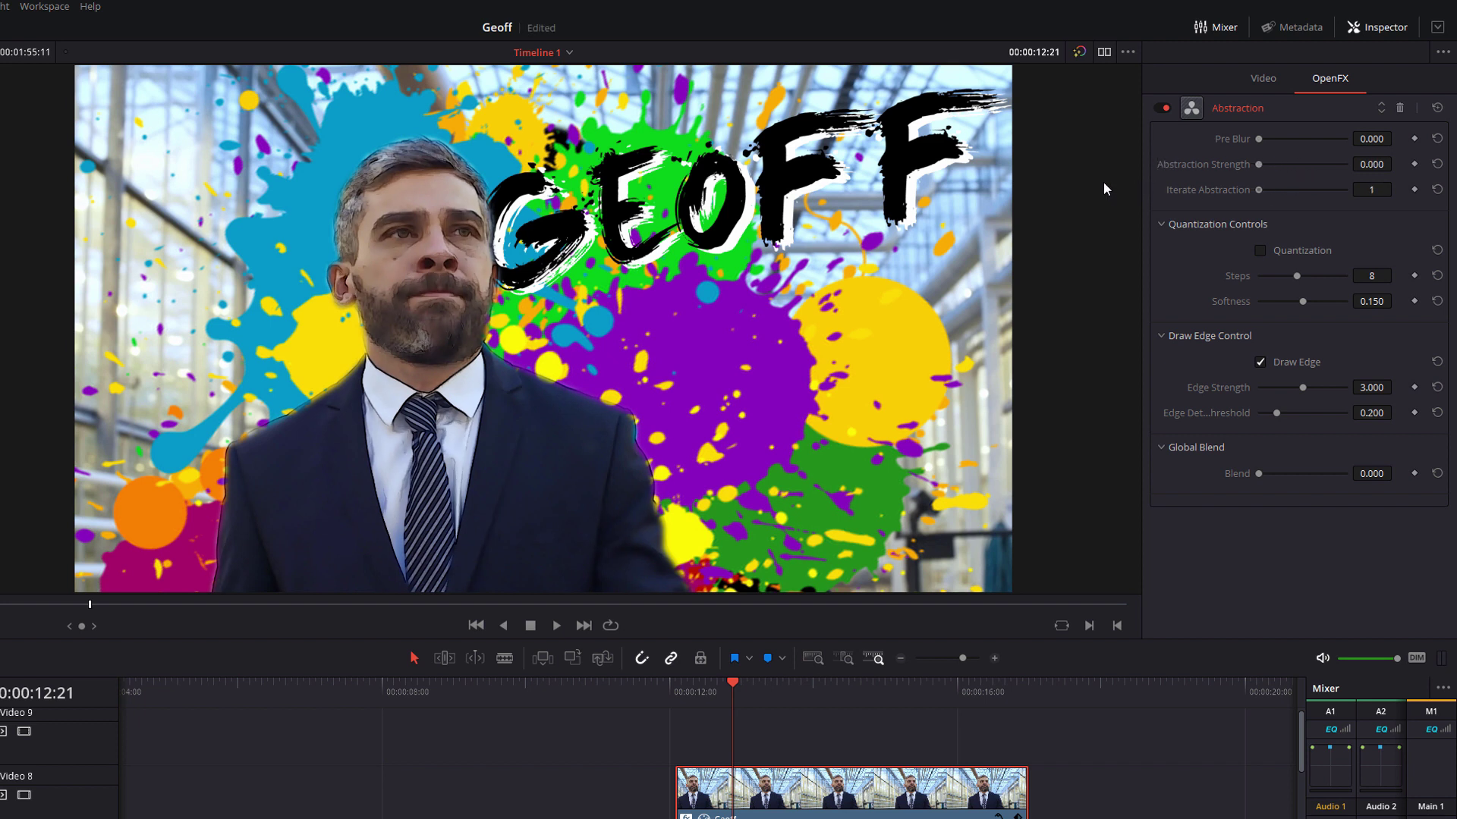
{"action": "key", "text": "ctrl+s"}
{"action": "left_click_drag", "start_coordinate": [1303, 390], "coordinate": [1376, 391]}
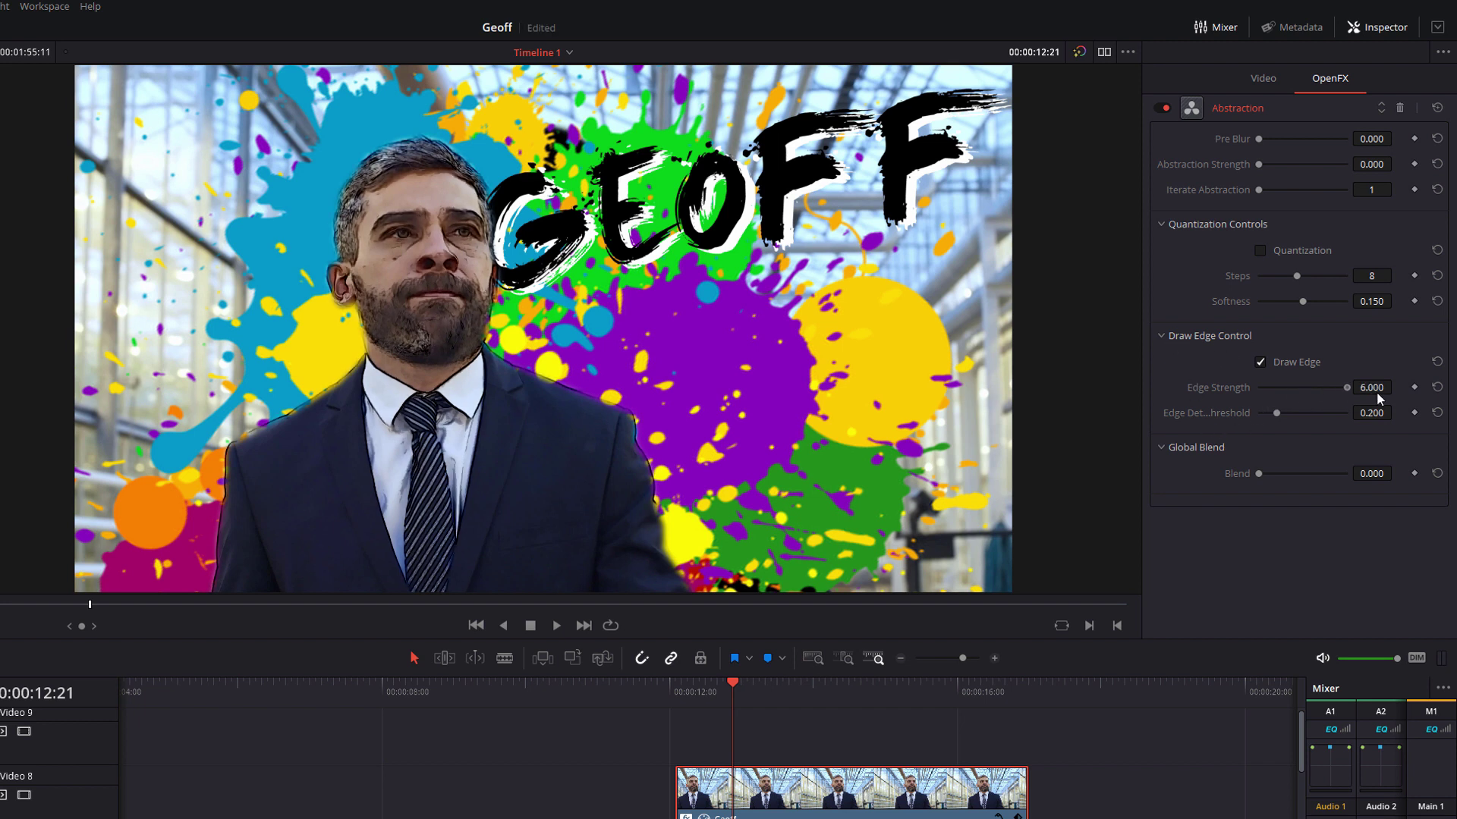
{"action": "mouse_move", "coordinate": [1278, 416]}
{"action": "left_mouse_down"}
{"action": "mouse_move", "coordinate": [1314, 417]}
{"action": "mouse_move", "coordinate": [1291, 420]}
{"action": "left_mouse_up"}
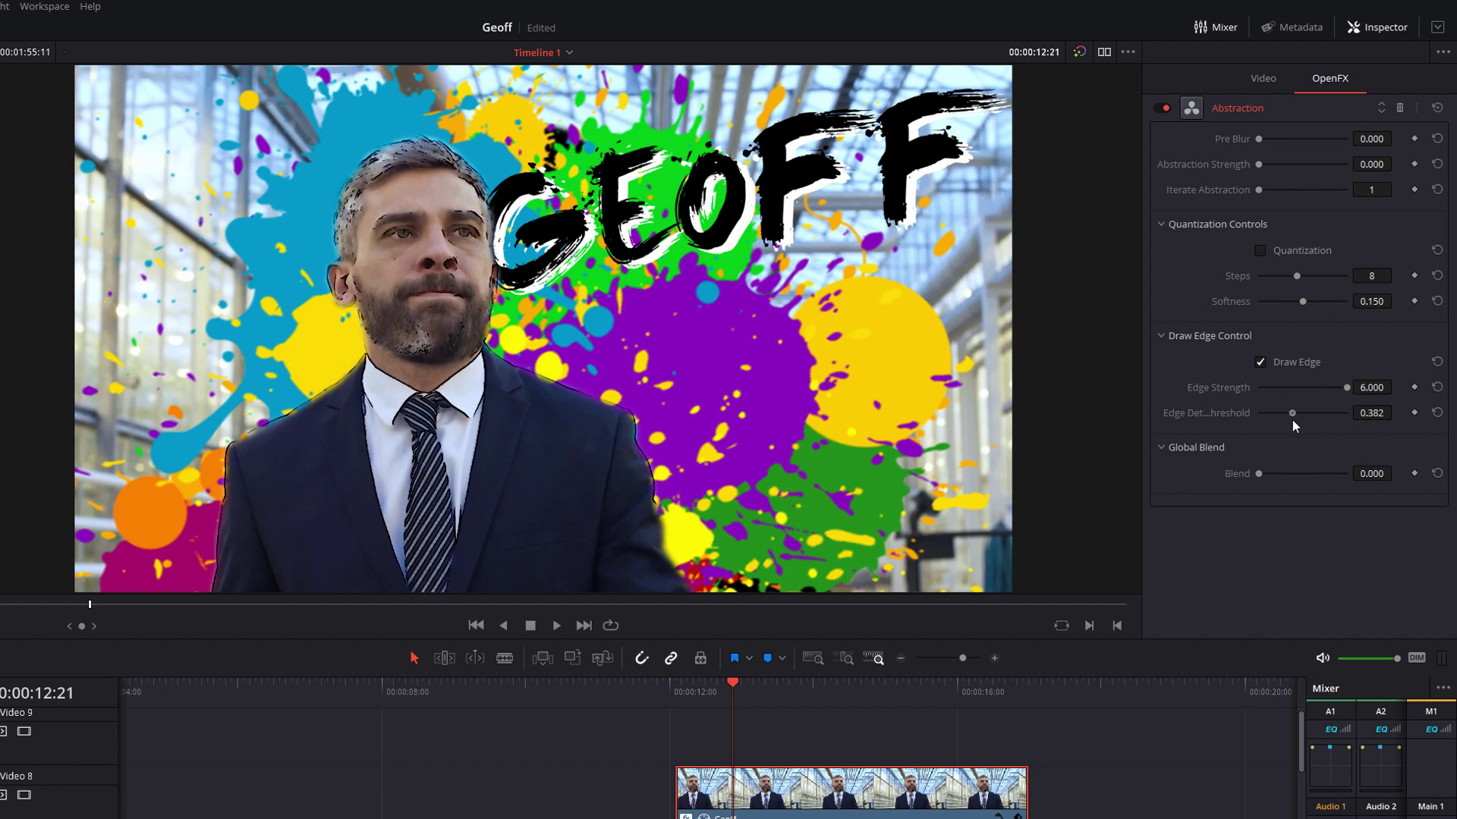
{"action": "left_click_drag", "start_coordinate": [1293, 421], "coordinate": [1294, 421]}
{"action": "key", "text": "ctrl+s"}
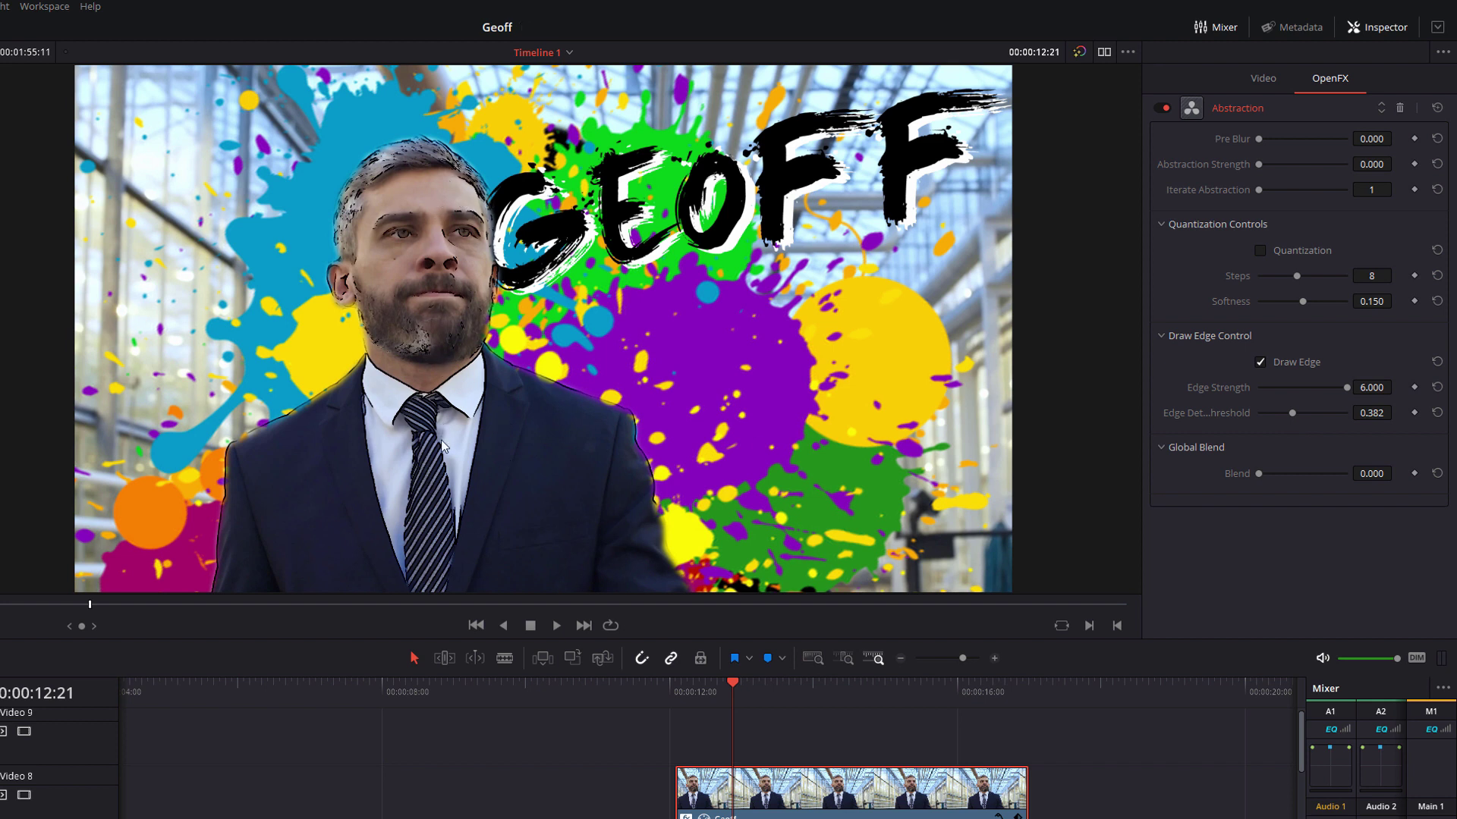